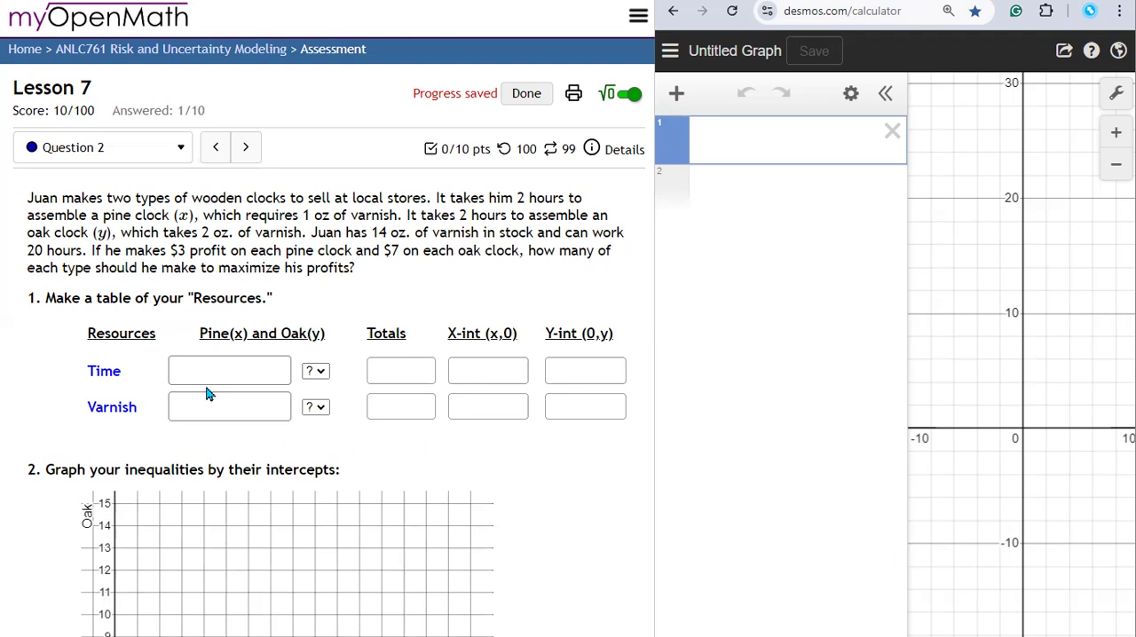
# Step: Enter the resource totals from the problem text: 20 for Time and 14 for Varnish
pyautogui.moveTo(28, 251); pyautogui.dragTo(46, 251)
pyautogui.hotkey('ctrl', 'c')
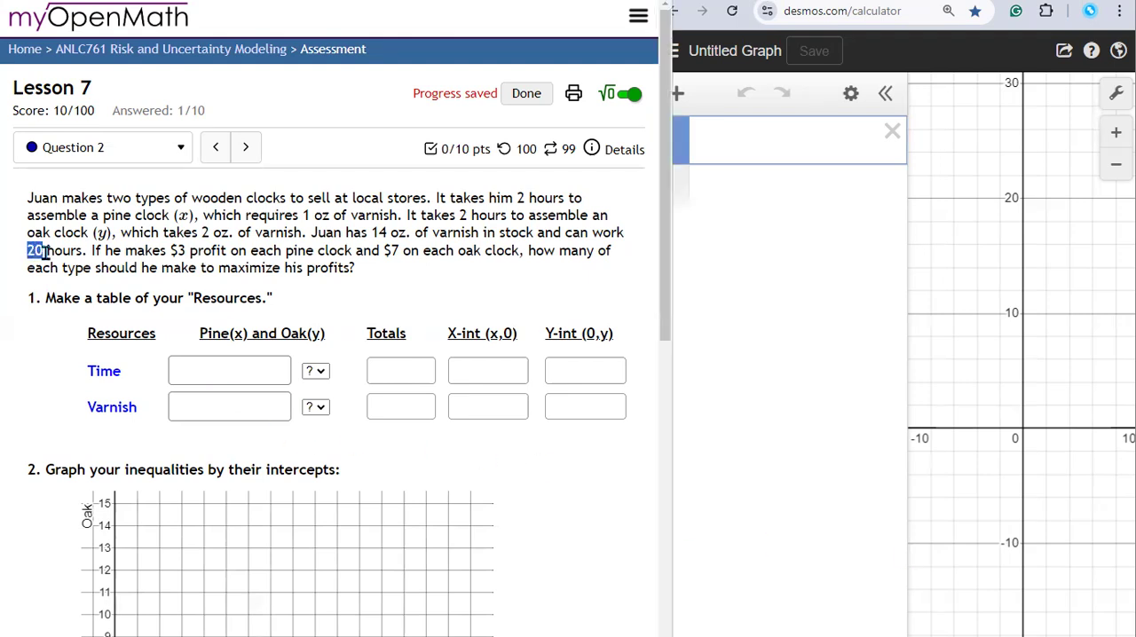
pyautogui.click(418, 371)
pyautogui.hotkey('ctrl', 'v')
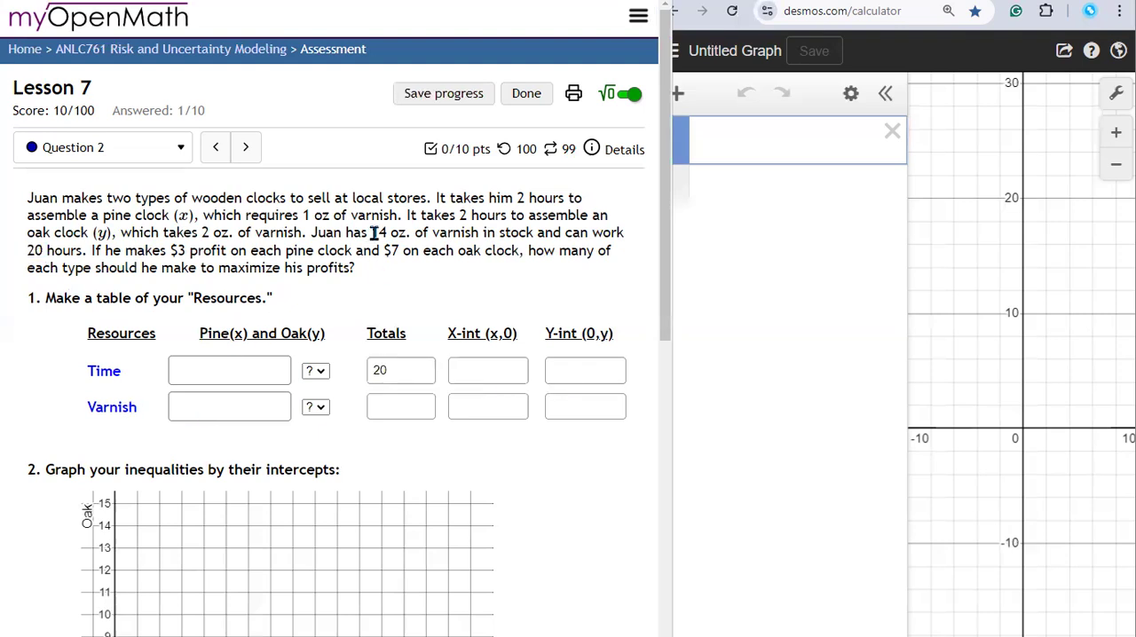
pyautogui.click(384, 407)
pyautogui.write('14')
# Step: Enter the Time expression 2*x+2*y for the pine and oak clocks in the resources table
pyautogui.click(209, 368)
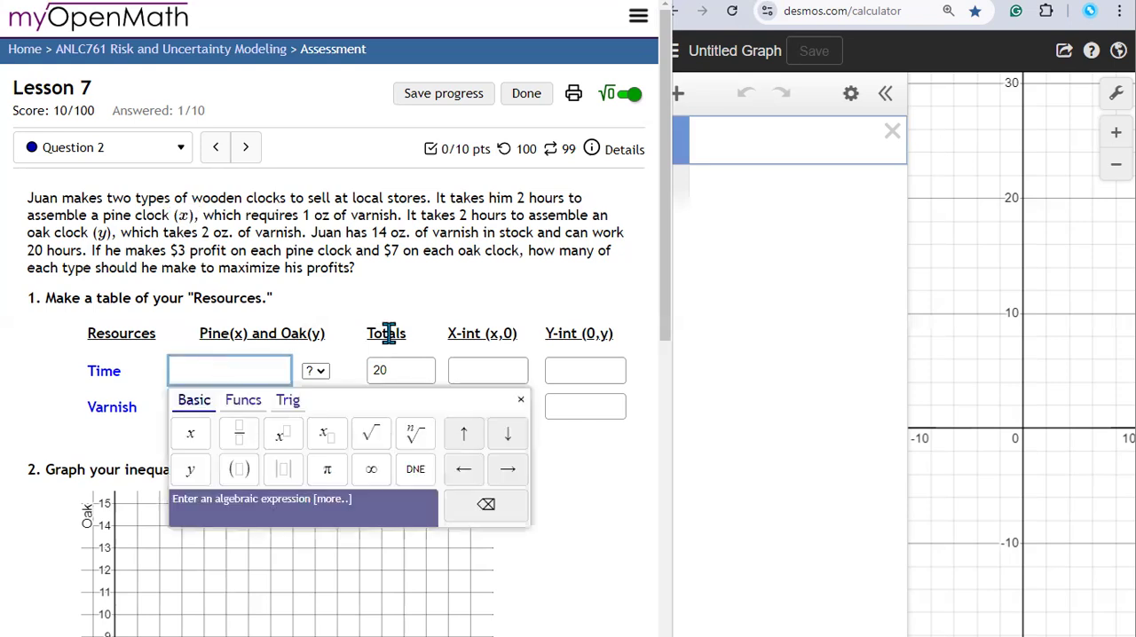
pyautogui.write('2')
pyautogui.write('*x')
pyautogui.moveTo(116, 234); pyautogui.dragTo(92, 232)
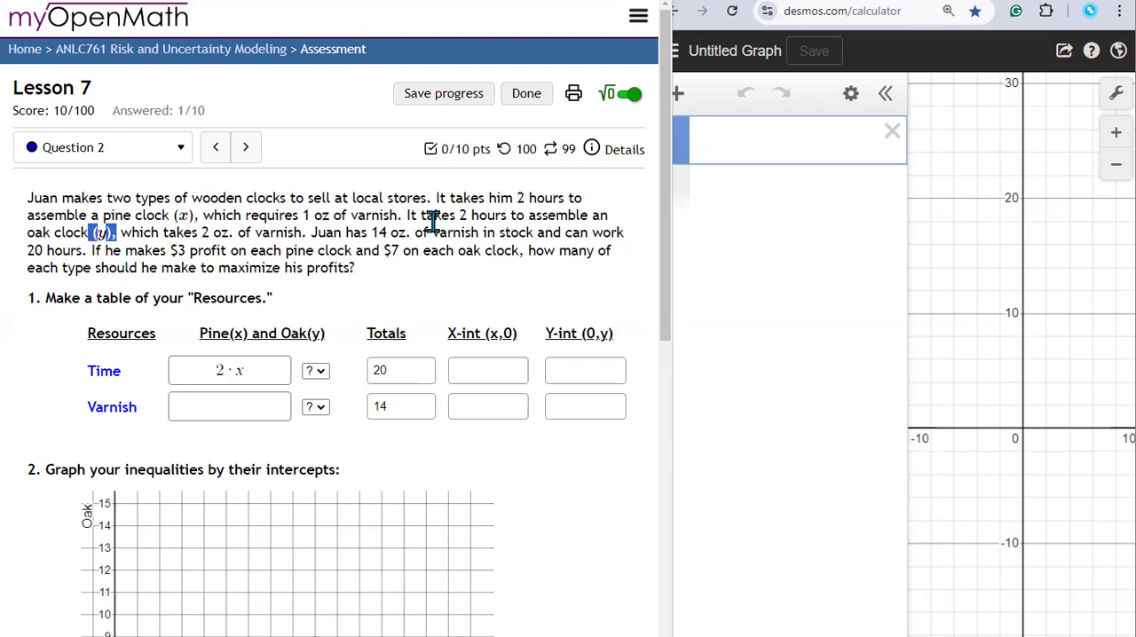
pyautogui.click(272, 376)
pyautogui.write('+')
pyautogui.write('2*y')
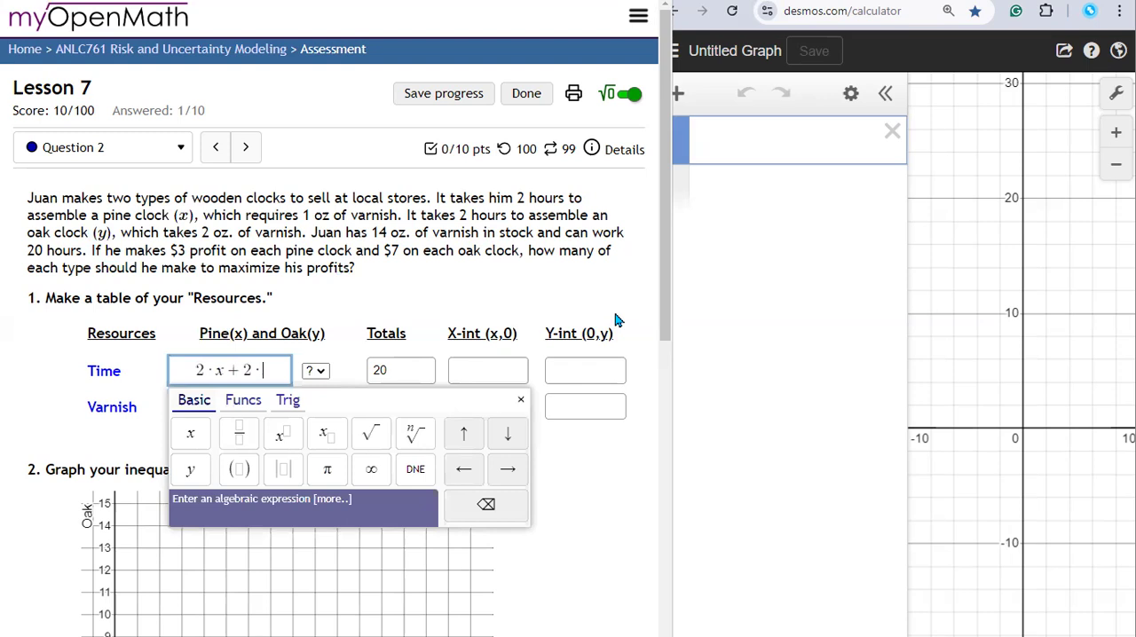
# Step: Set the Time row's inequality sign to ≤ and submit the answers entered so far for checking
pyautogui.click(317, 380)
pyautogui.click(317, 380)
pyautogui.click(311, 431)
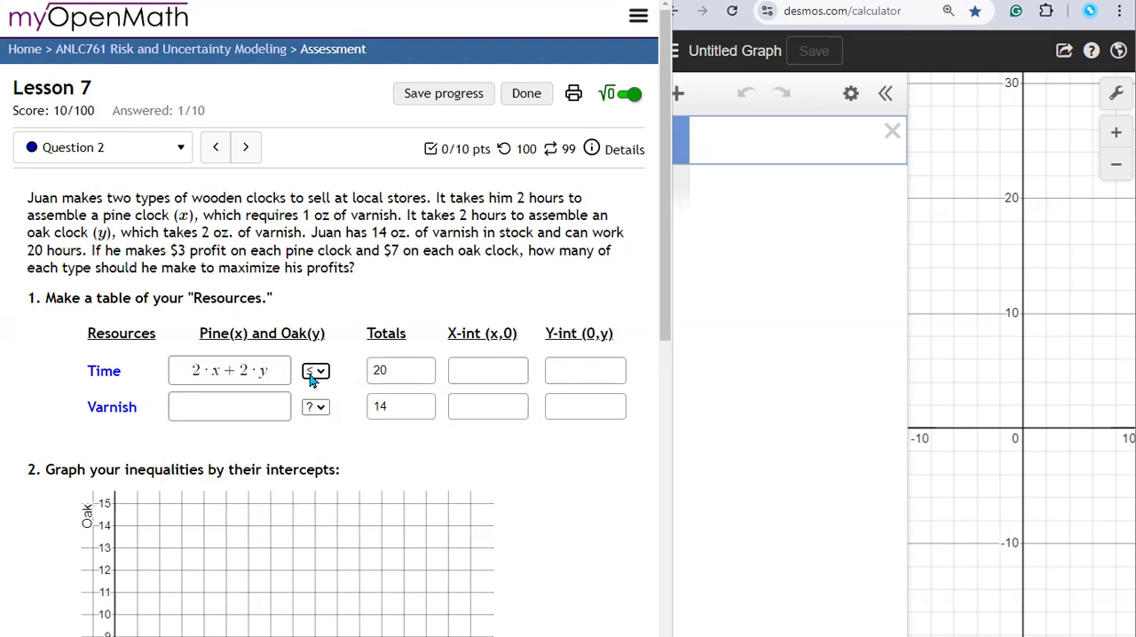
pyautogui.click(223, 371)
pyautogui.write('y')
pyautogui.click(391, 377)
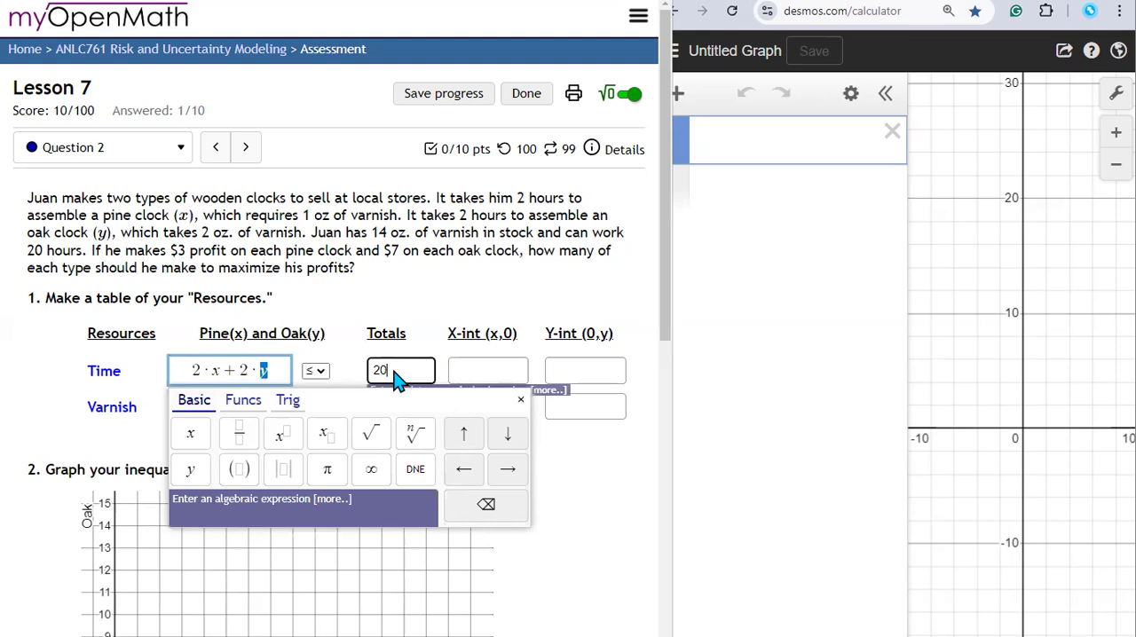
pyautogui.press('Return')
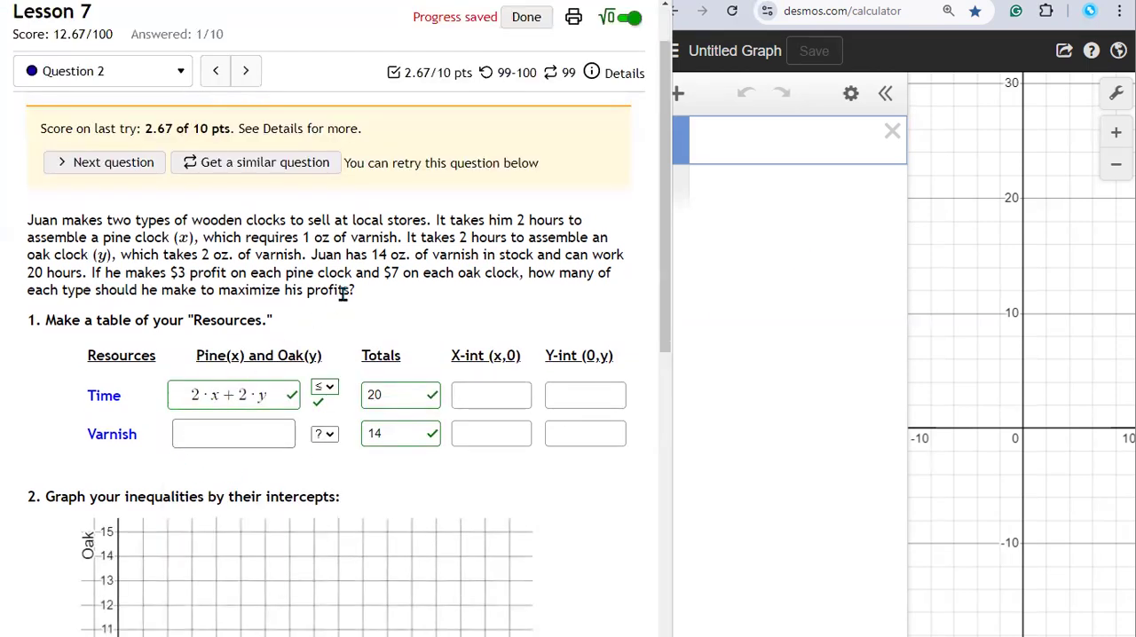
# Step: Enter the Varnish expression 1*x+2*y, using the ounces per pine and oak clock from the problem text
pyautogui.moveTo(102, 239); pyautogui.dragTo(167, 244)
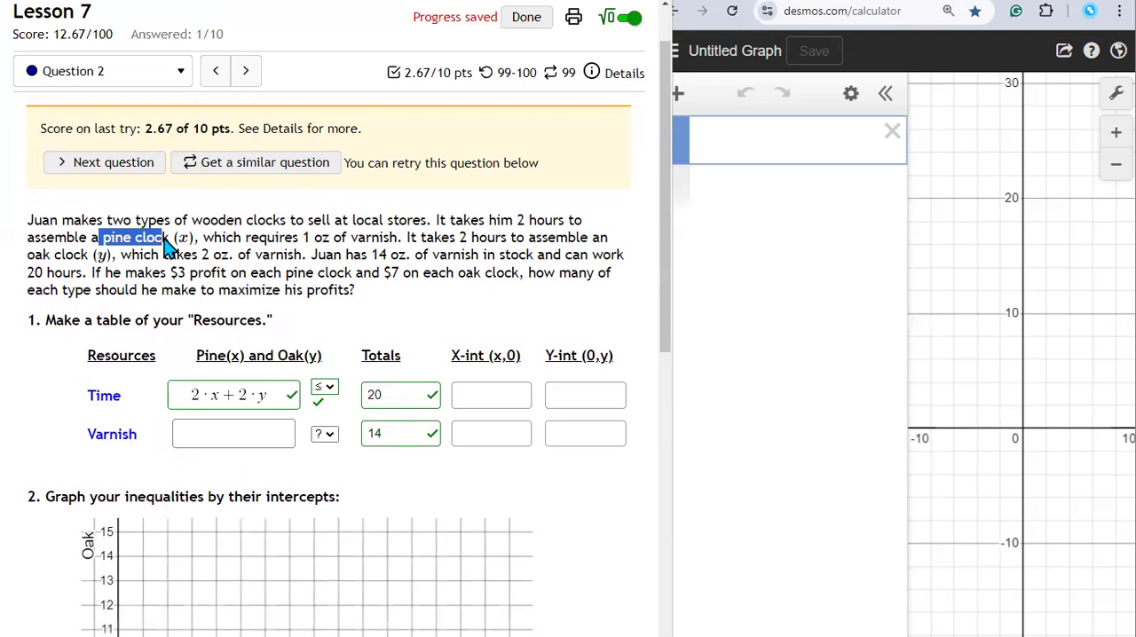
pyautogui.click(303, 237)
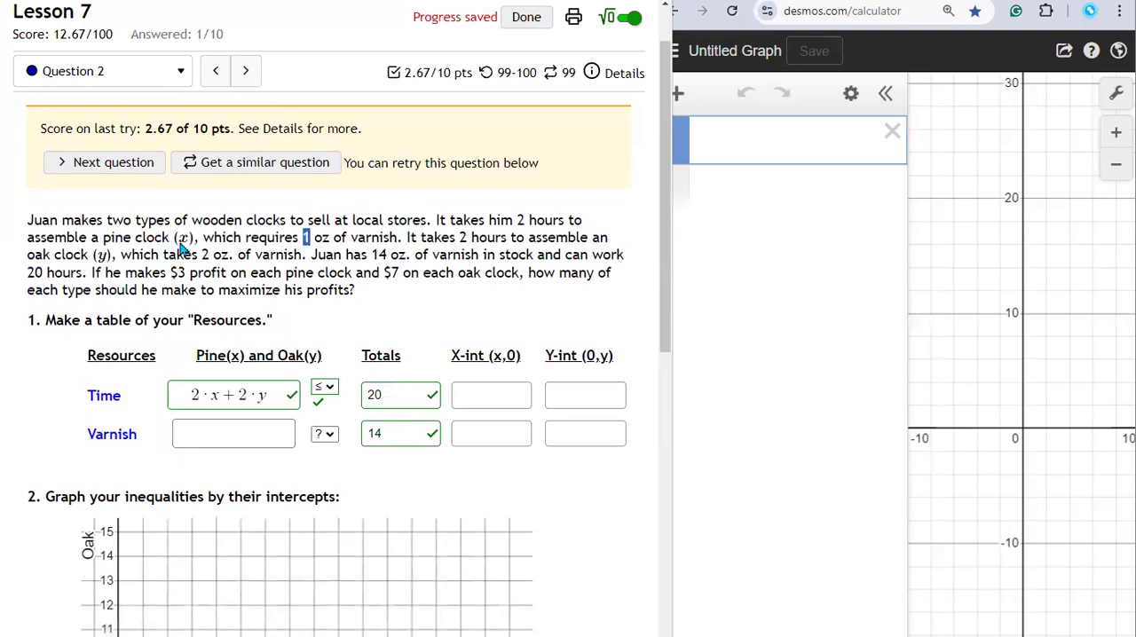
pyautogui.moveTo(200, 237); pyautogui.dragTo(166, 237)
pyautogui.click(196, 433)
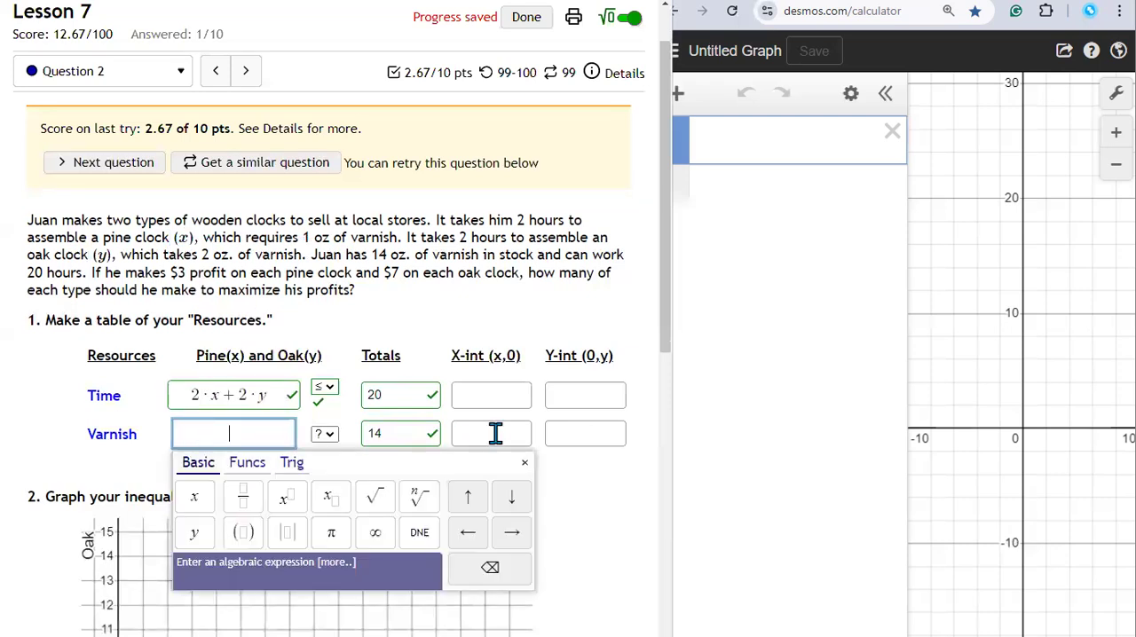
pyautogui.write('1*x')
pyautogui.write('+')
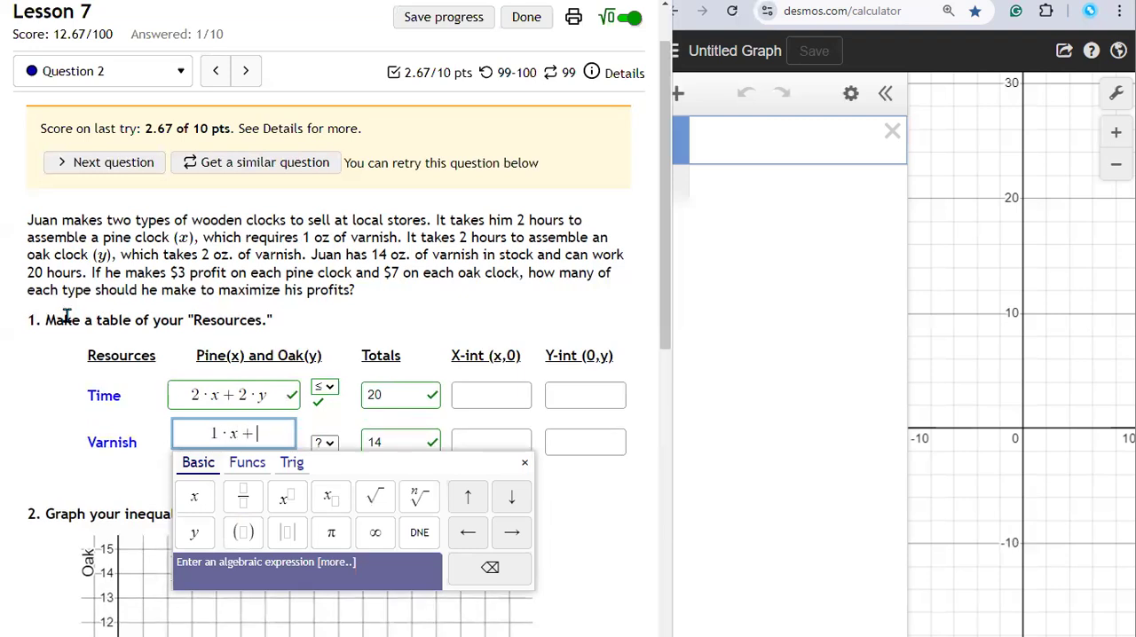
pyautogui.doubleClick(206, 255)
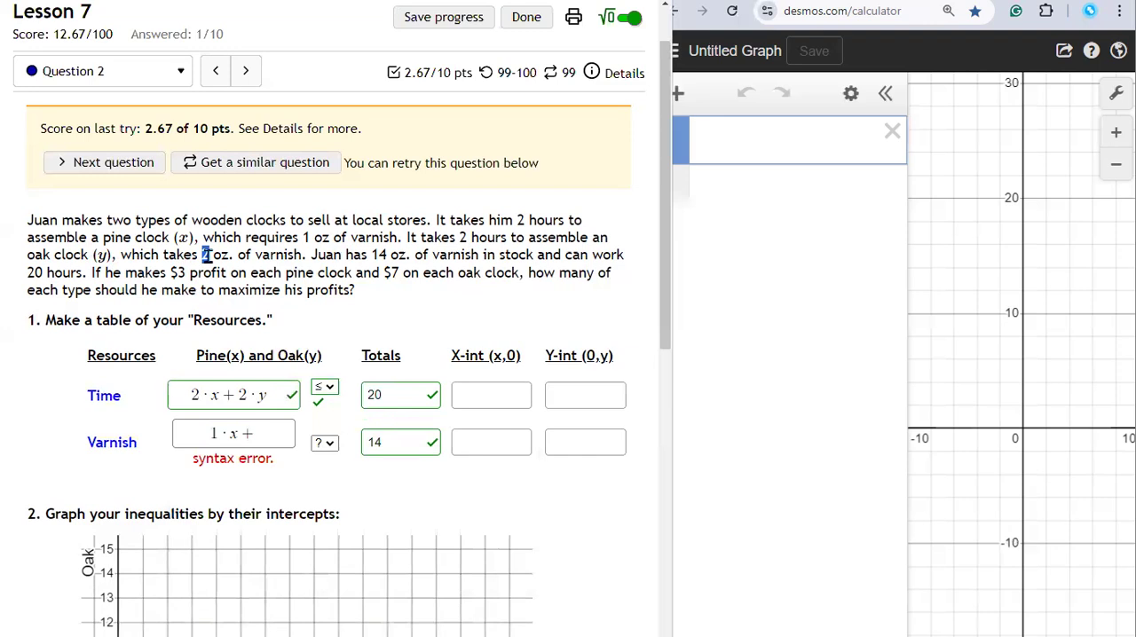
pyautogui.moveTo(91, 255); pyautogui.dragTo(110, 256)
pyautogui.click(277, 444)
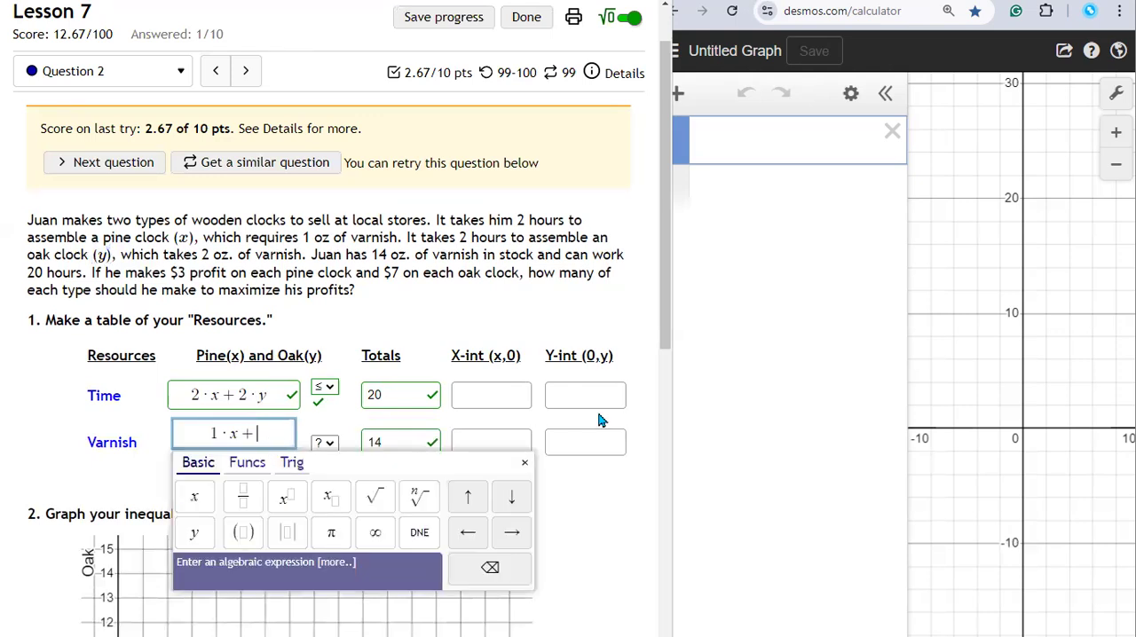
pyautogui.write('2*')
pyautogui.write('y')
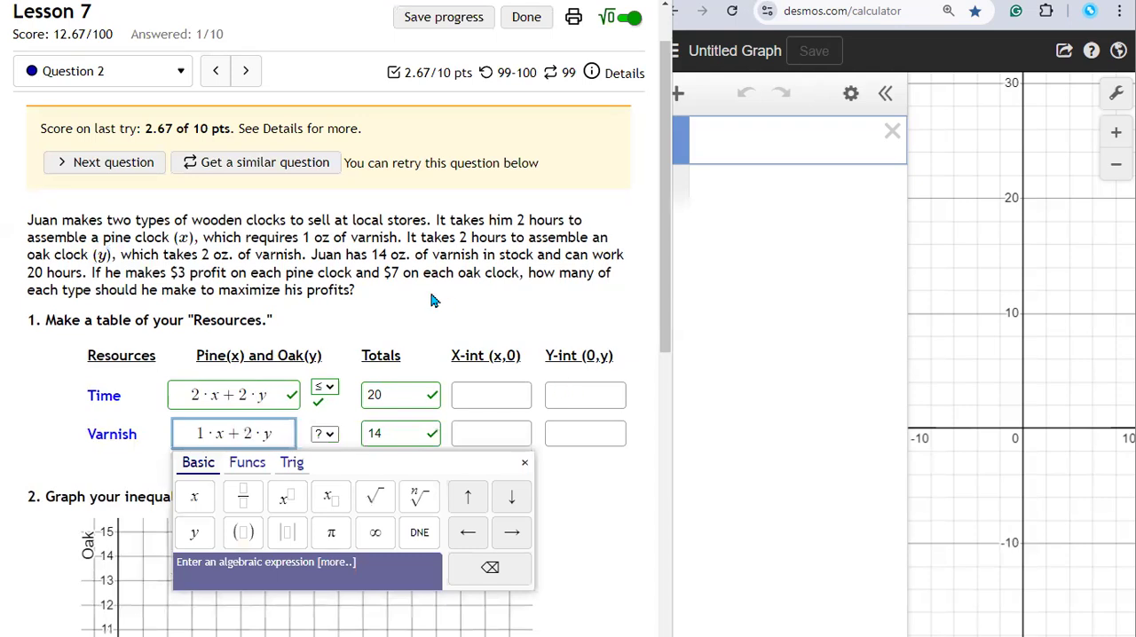
# Step: Set the Varnish row's inequality sign to ≤
pyautogui.click(432, 296)
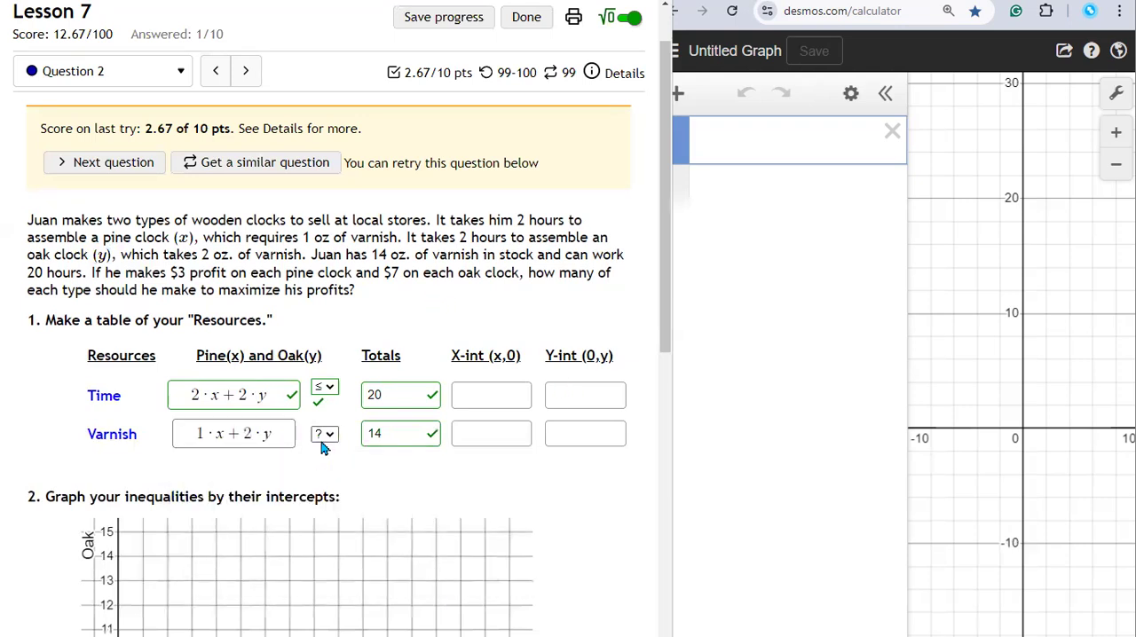
pyautogui.click(325, 435)
pyautogui.click(321, 463)
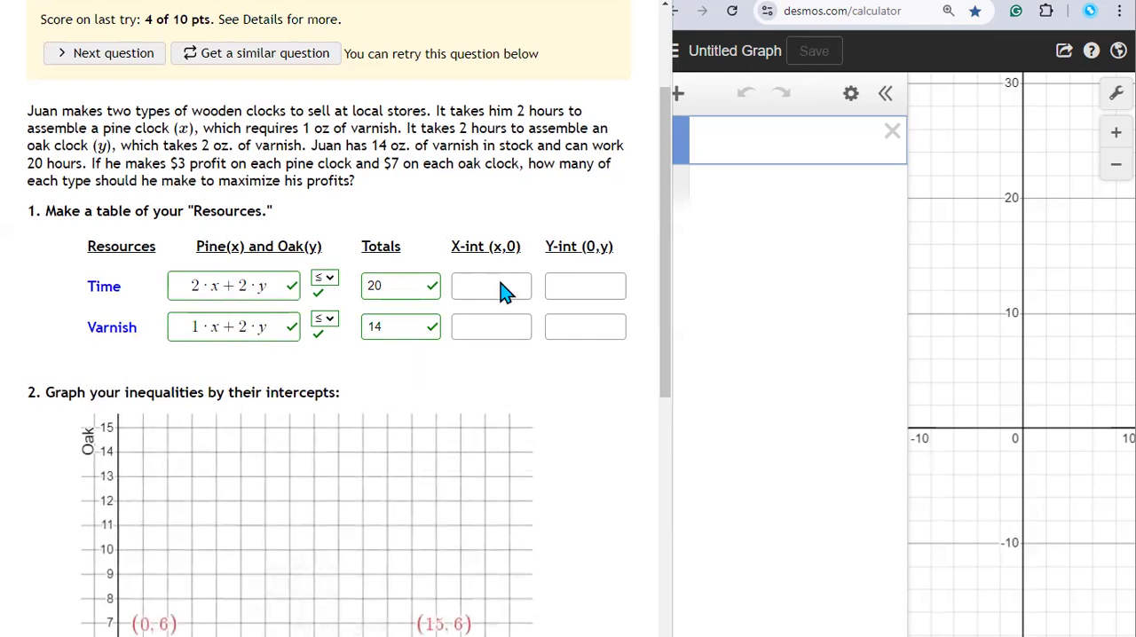
# Step: Switch to Desmos and graph the time constraint 2x+2y≤20 in the first expression line
pyautogui.click(775, 139)
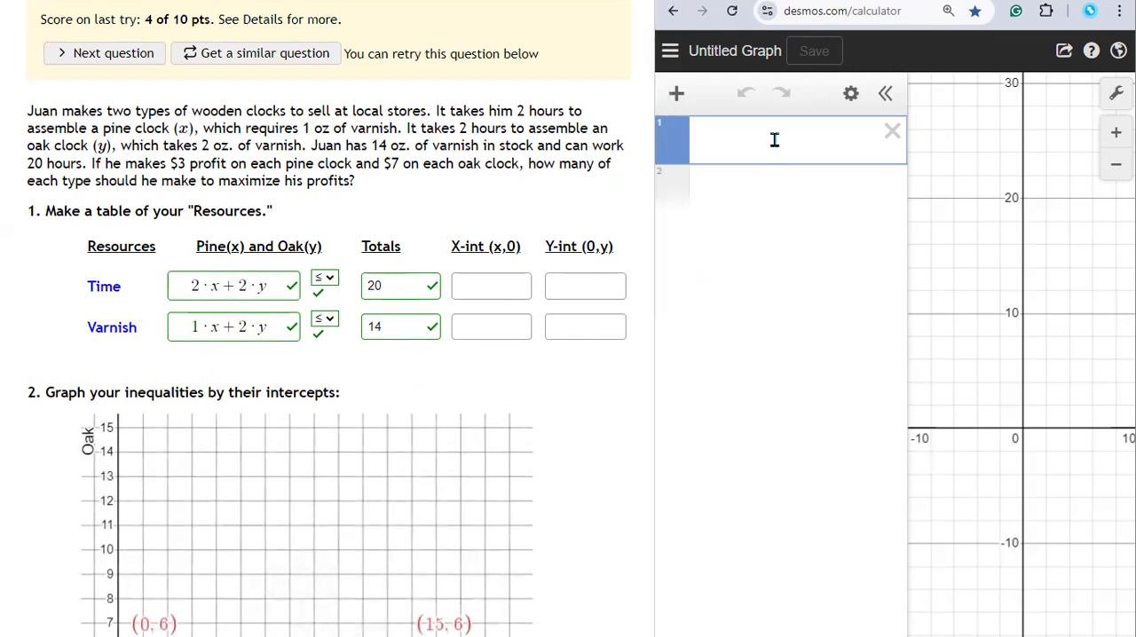
pyautogui.write('2')
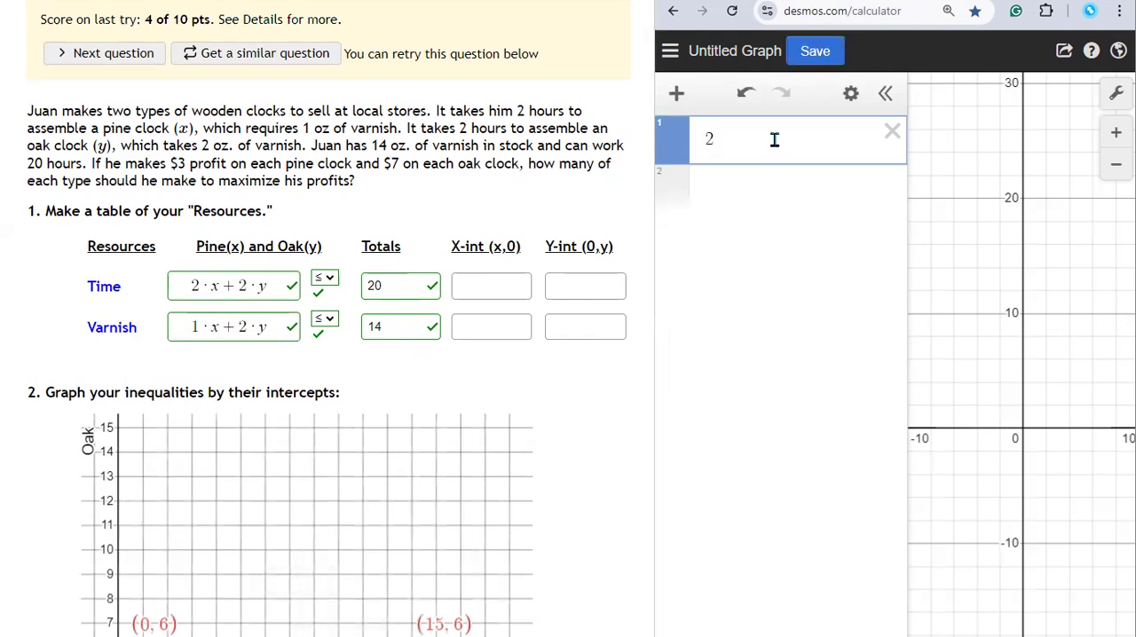
pyautogui.write('x+2y')
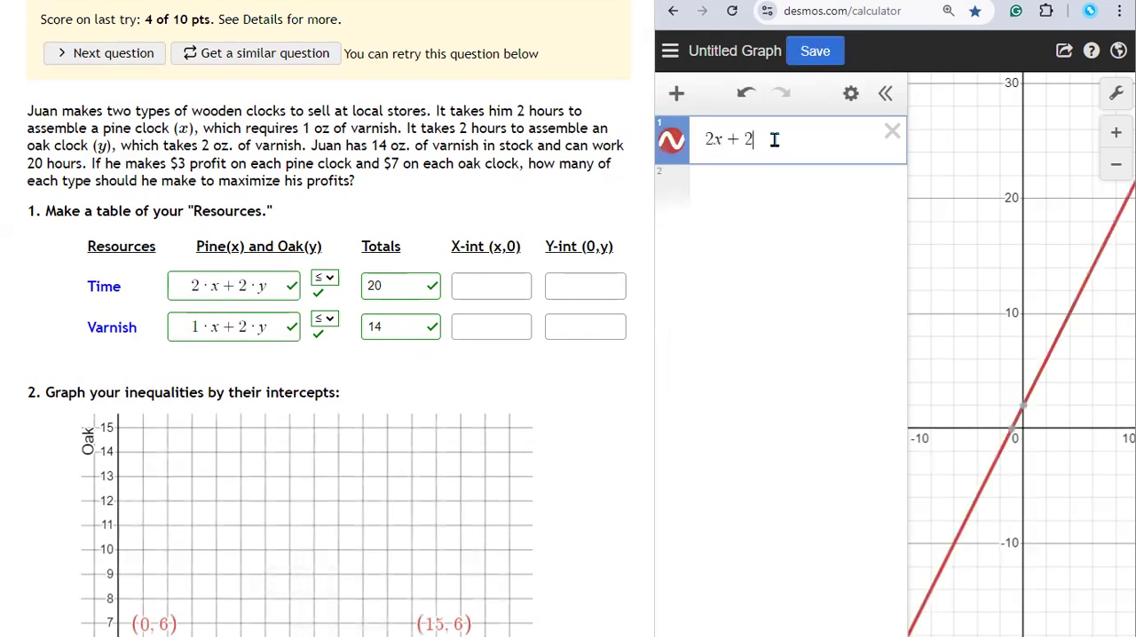
pyautogui.write('<=20')
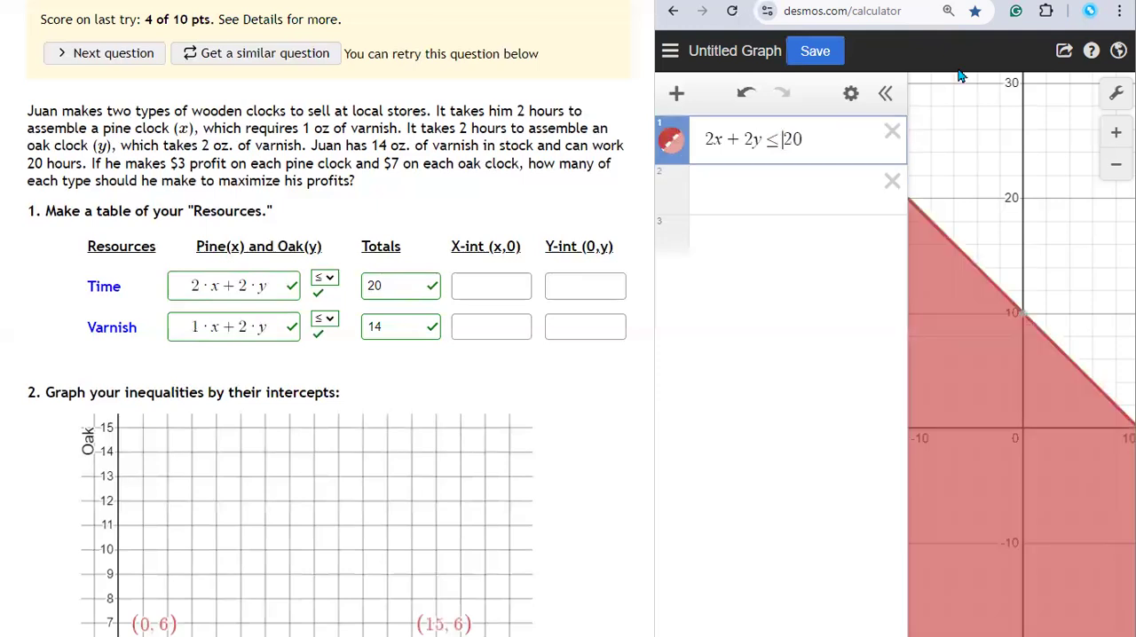
# Step: Try a strict < sign in the graphed time inequality and restore it to ≤
pyautogui.press('BackSpace')
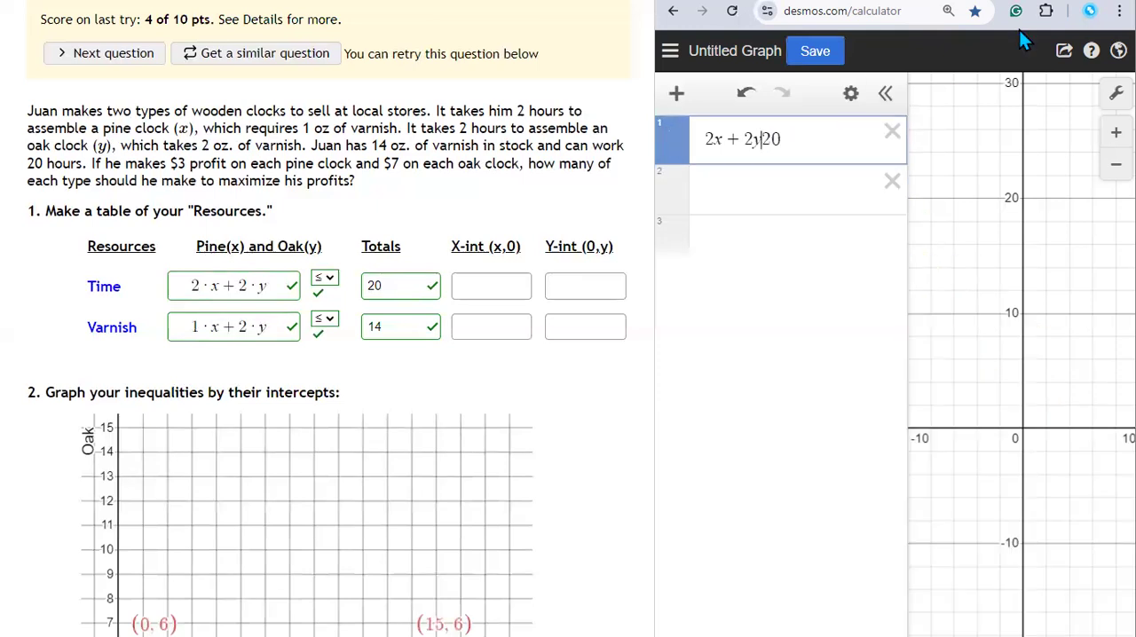
pyautogui.write('<')
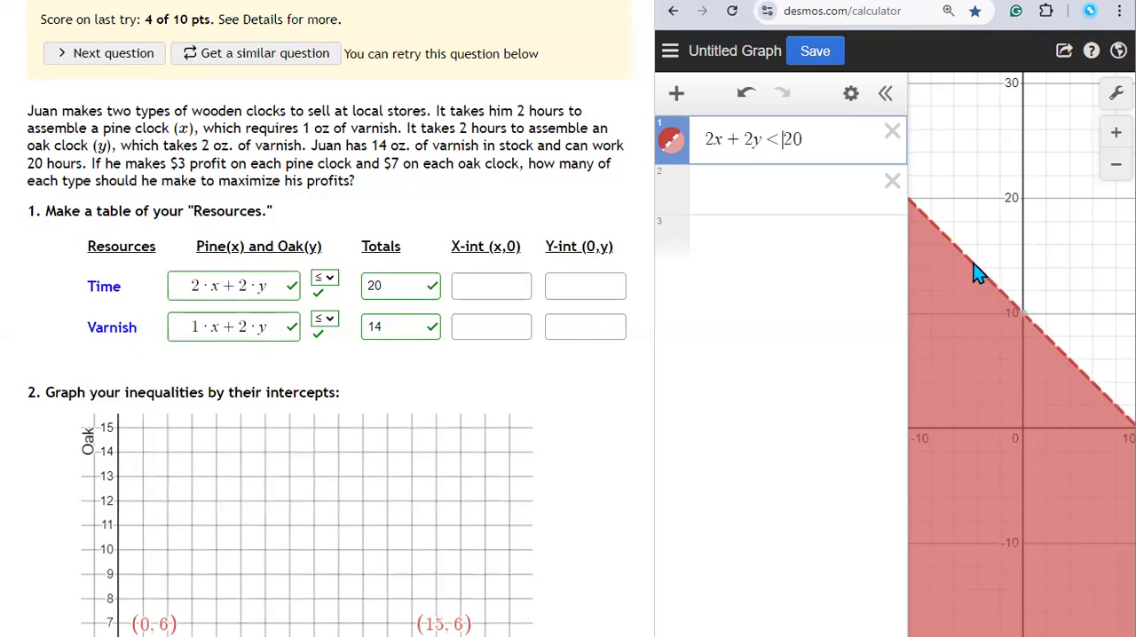
pyautogui.click(784, 141)
pyautogui.write('=')
# Step: Copy the inequality 2x+2y≤20 into the second expression line and change the copy's sign to =
pyautogui.click(742, 186)
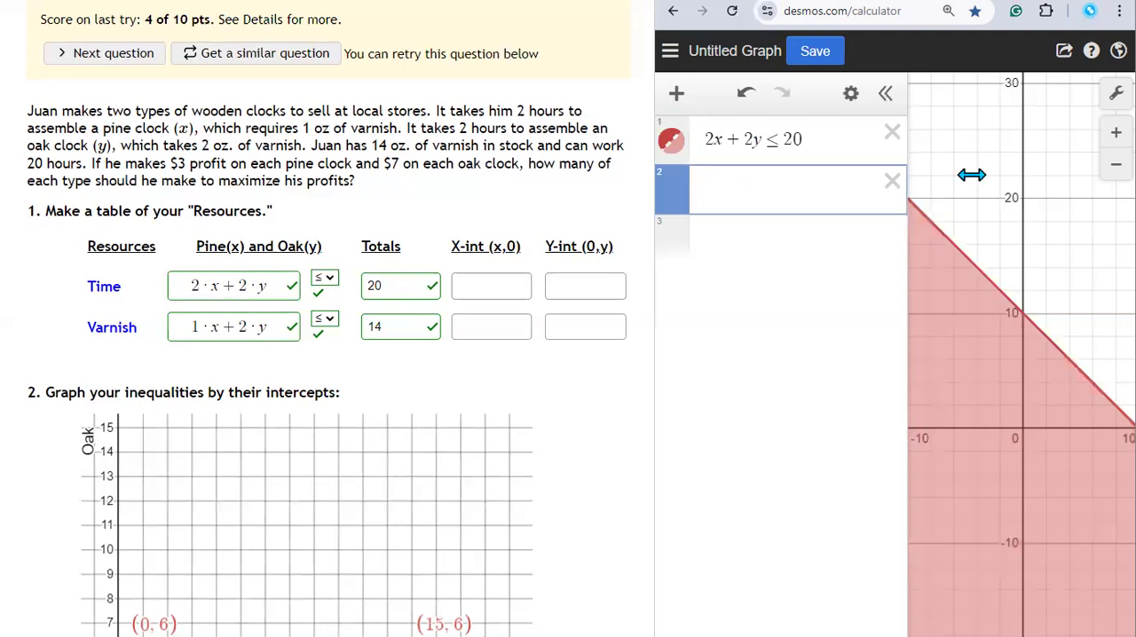
pyautogui.moveTo(817, 139); pyautogui.dragTo(649, 147)
pyautogui.hotkey('ctrl', 'c')
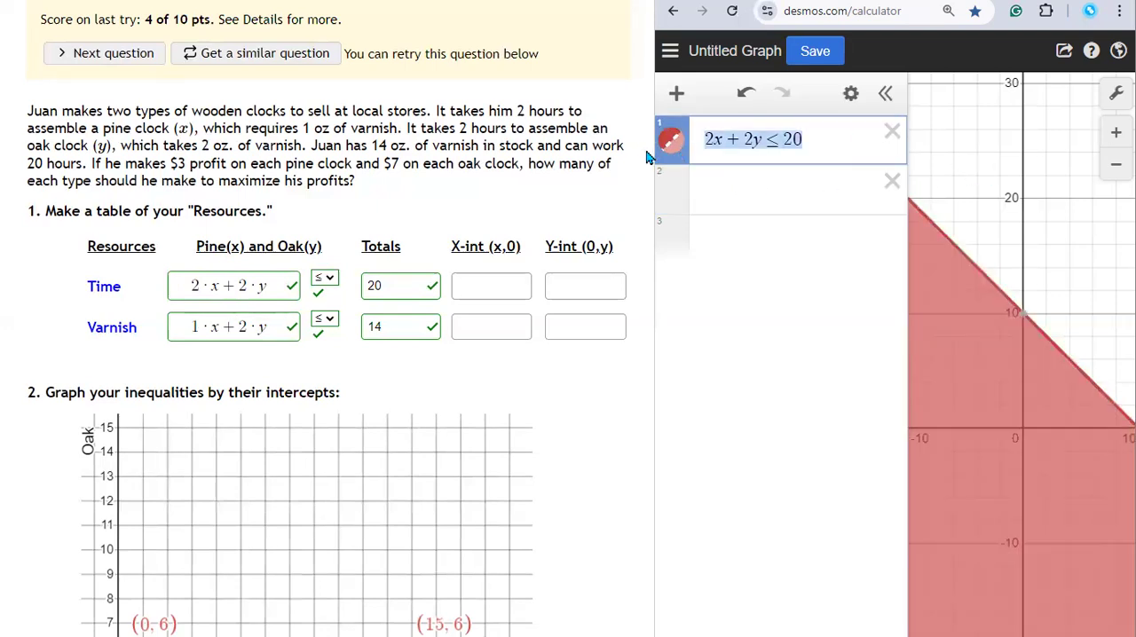
pyautogui.click(734, 190)
pyautogui.hotkey('ctrl', 'v')
pyautogui.click(779, 190)
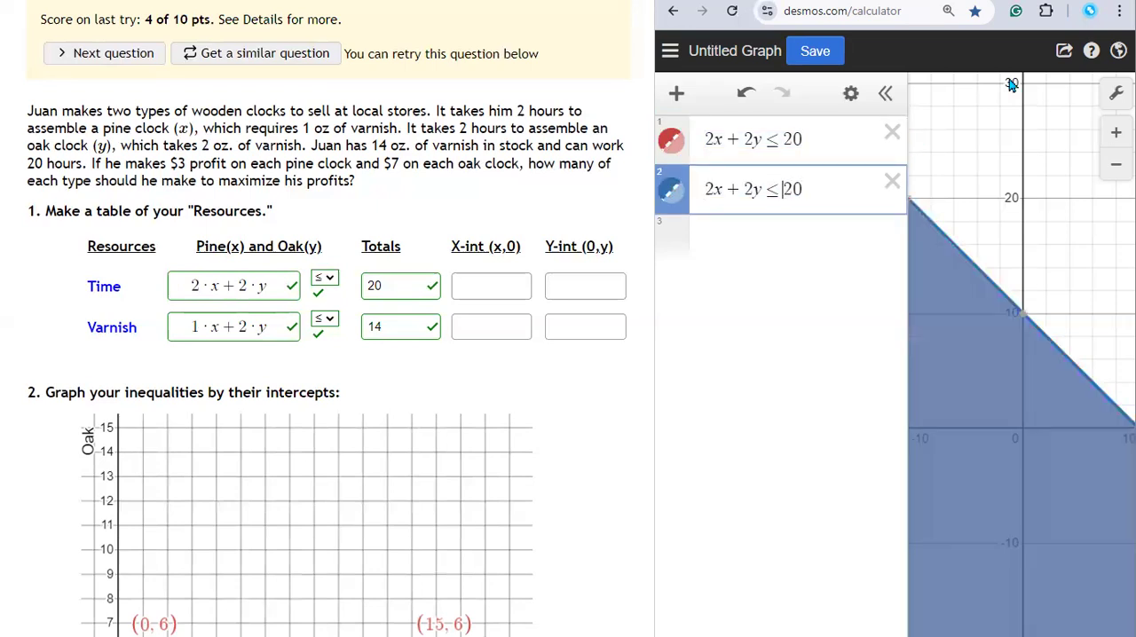
pyautogui.hotkey('shift', 'Left')
pyautogui.write('=')
# Step: Substitute 0 for y in the second expression to make it 2x+2·0=20
pyautogui.press('Left')
pyautogui.press('Left')
pyautogui.press('Left')
pyautogui.press('Left')
pyautogui.press('Left')
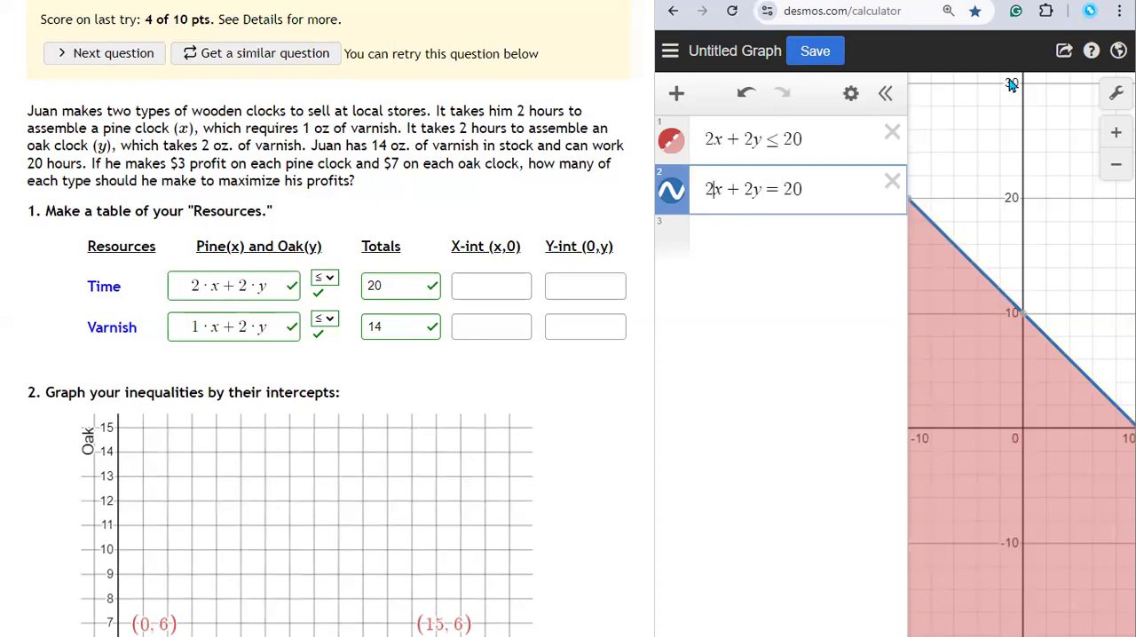
pyautogui.press('Right')
pyautogui.press('Right')
pyautogui.press('Right')
pyautogui.write('*')
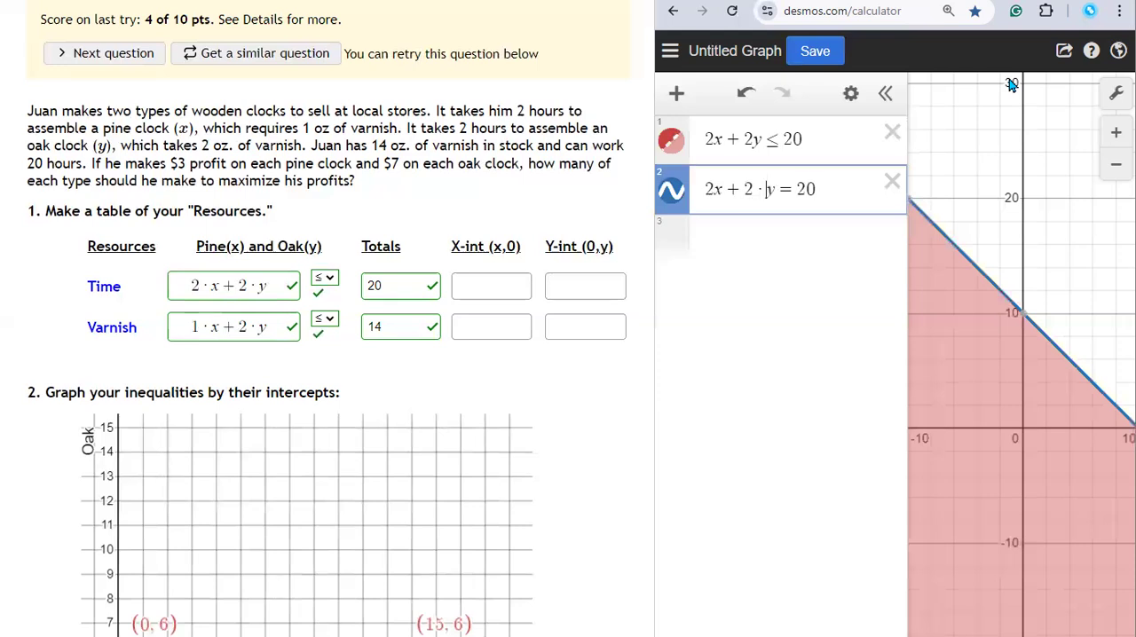
pyautogui.write('0')
pyautogui.press('Delete')
# Step: Remove the zero term from the second expression, leaving 2x=20
pyautogui.hotkey('shift', 'Left')
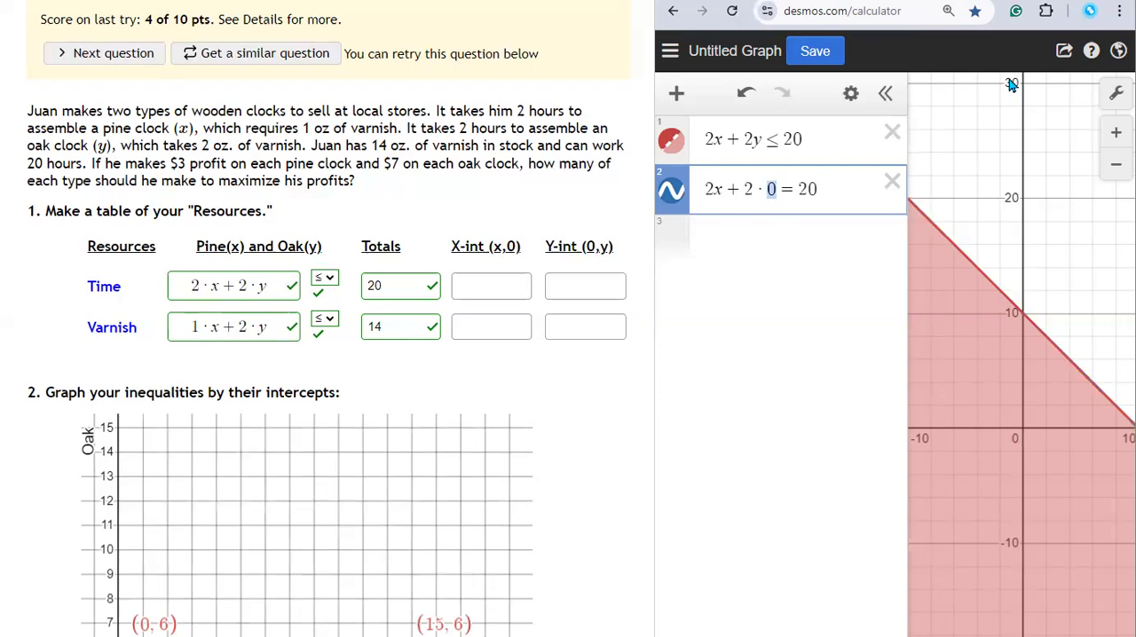
pyautogui.press('Left')
pyautogui.press('Left')
pyautogui.press('Left')
pyautogui.press('Left')
pyautogui.press('Right')
pyautogui.press('Right')
pyautogui.hotkey('shift', 'Right')
pyautogui.hotkey('shift', 'Left')
pyautogui.hotkey('shift', 'Left')
pyautogui.press('BackSpace')
pyautogui.press('BackSpace')
# Step: Divide both sides of 2x=20 by 2, writing them as fractions
pyautogui.hotkey('shift', 'Left')
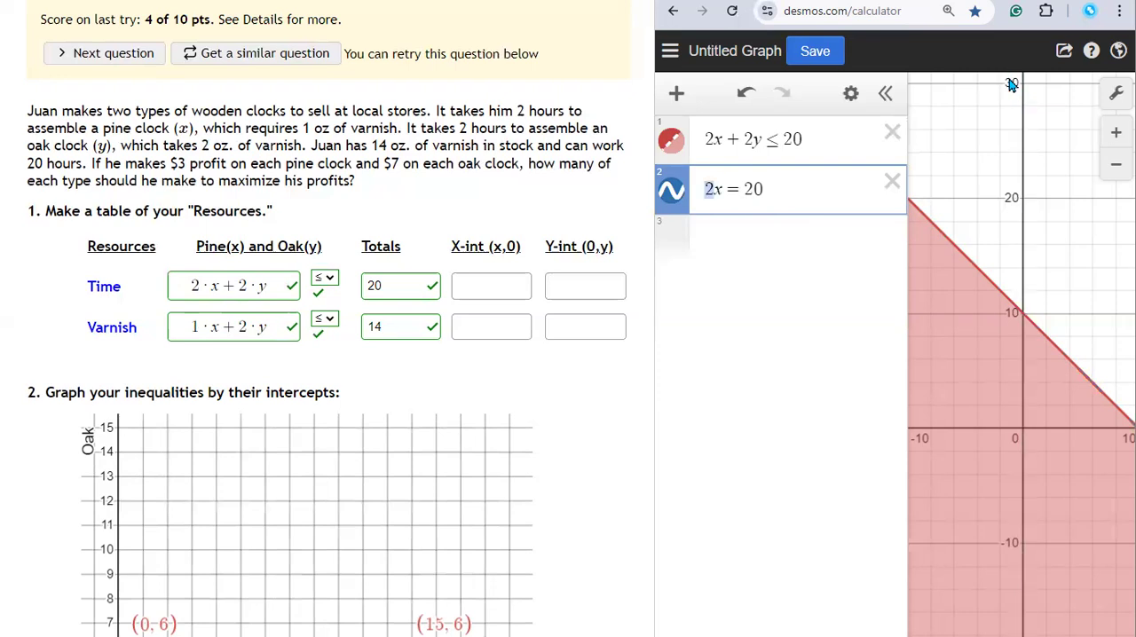
pyautogui.write('/2')
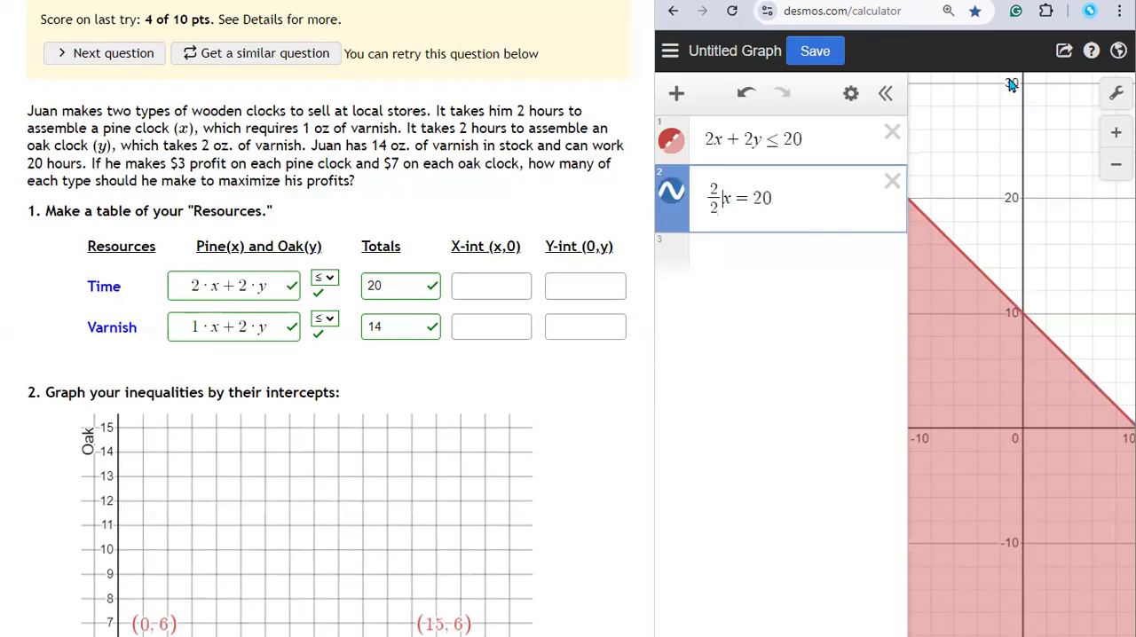
pyautogui.press('Right')
pyautogui.press('Right')
pyautogui.press('Right')
pyautogui.hotkey('shift', 'End')
pyautogui.write('/2')
# Step: Delete the 2/2 coefficient and the x= part so that only the fraction 20/2 remains
pyautogui.press('Left')
pyautogui.press('Left')
pyautogui.press('Left')
pyautogui.press('Left')
pyautogui.hotkey('shift', 'Left')
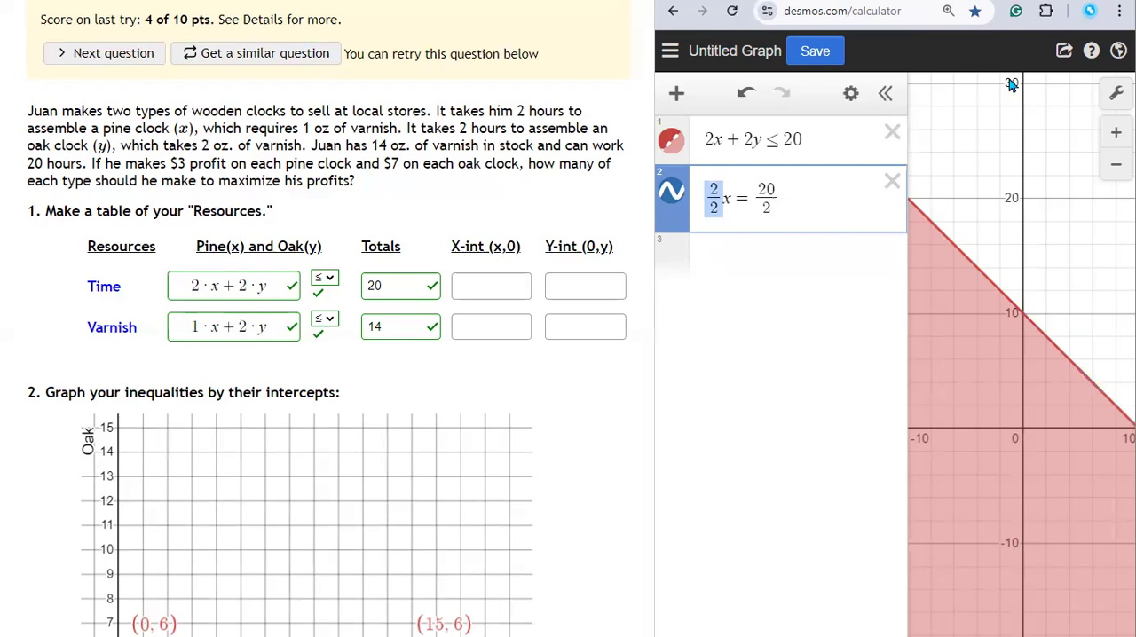
pyautogui.press('BackSpace')
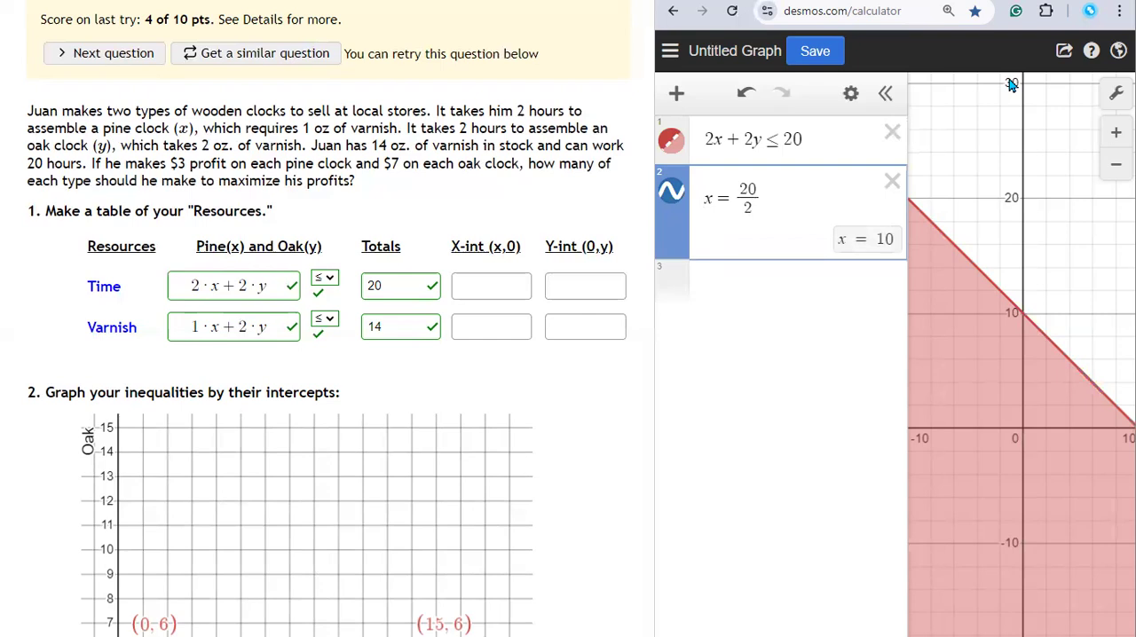
pyautogui.press('Delete')
pyautogui.press('Delete')
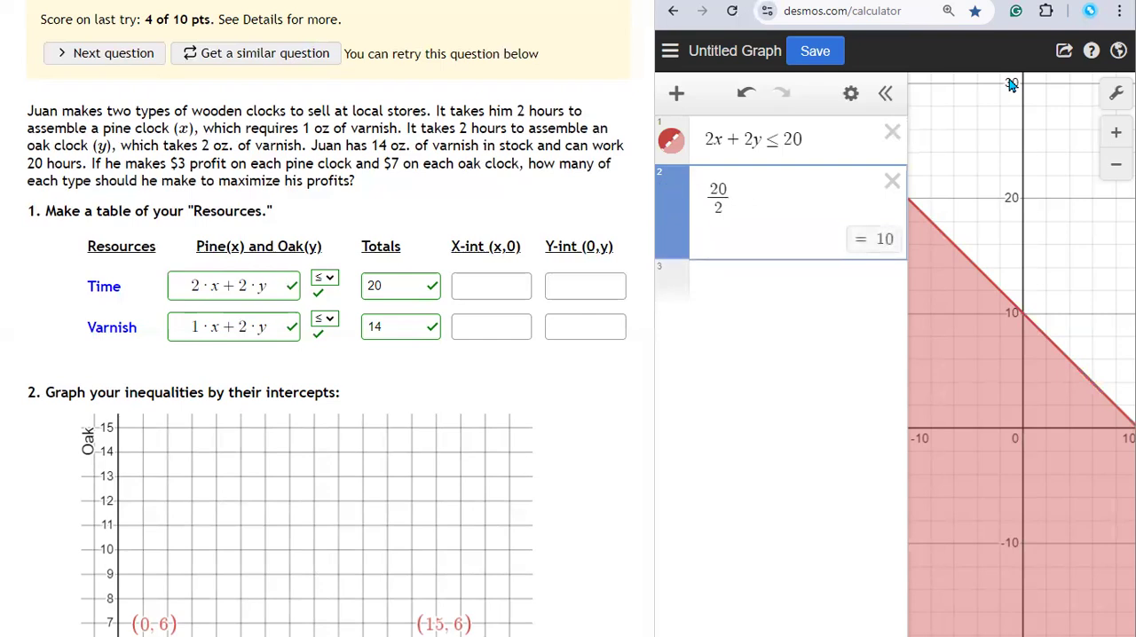
# Step: Enter (10,0) as the Time row's x-intercept in the resources table and submit it
pyautogui.click(491, 286)
pyautogui.write('(')
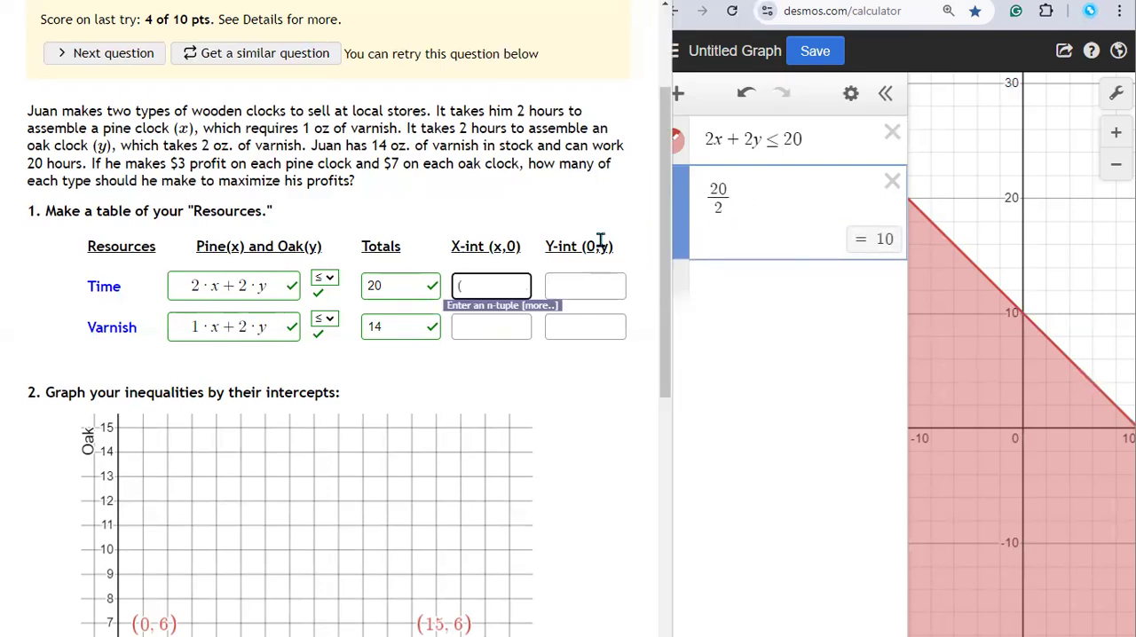
pyautogui.write('10,0)')
pyautogui.press('Return')
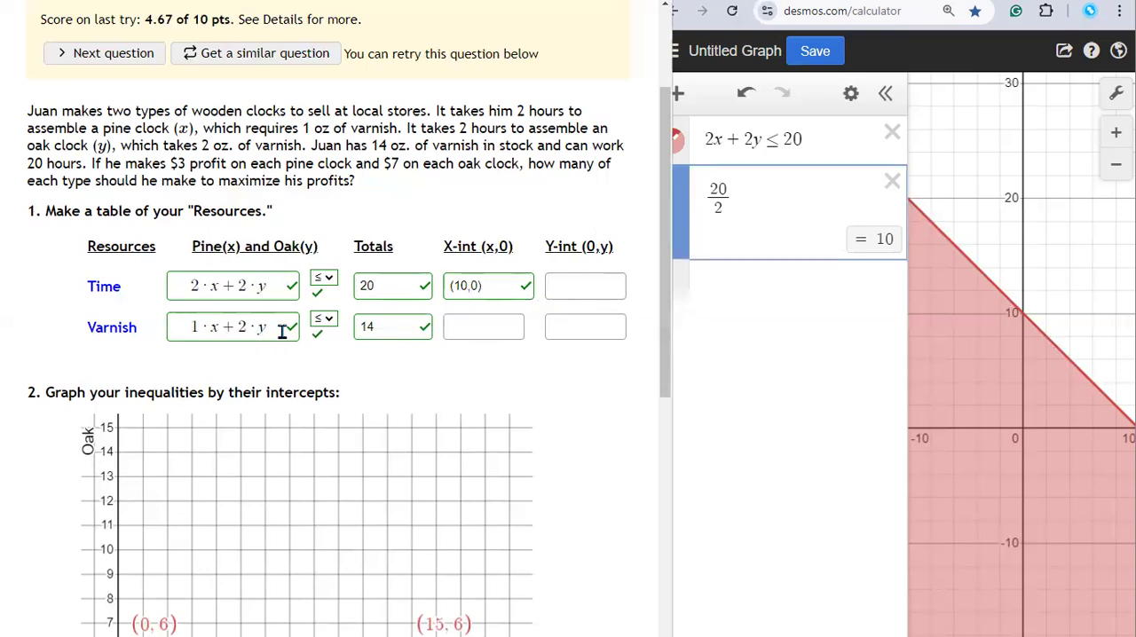
# Step: Replace the 20/2 expression in Desmos with the copied Varnish expression, completed as the inequality 1·x+2·y≤14
pyautogui.moveTo(281, 331); pyautogui.dragTo(174, 324)
pyautogui.hotkey('ctrl', 'c')
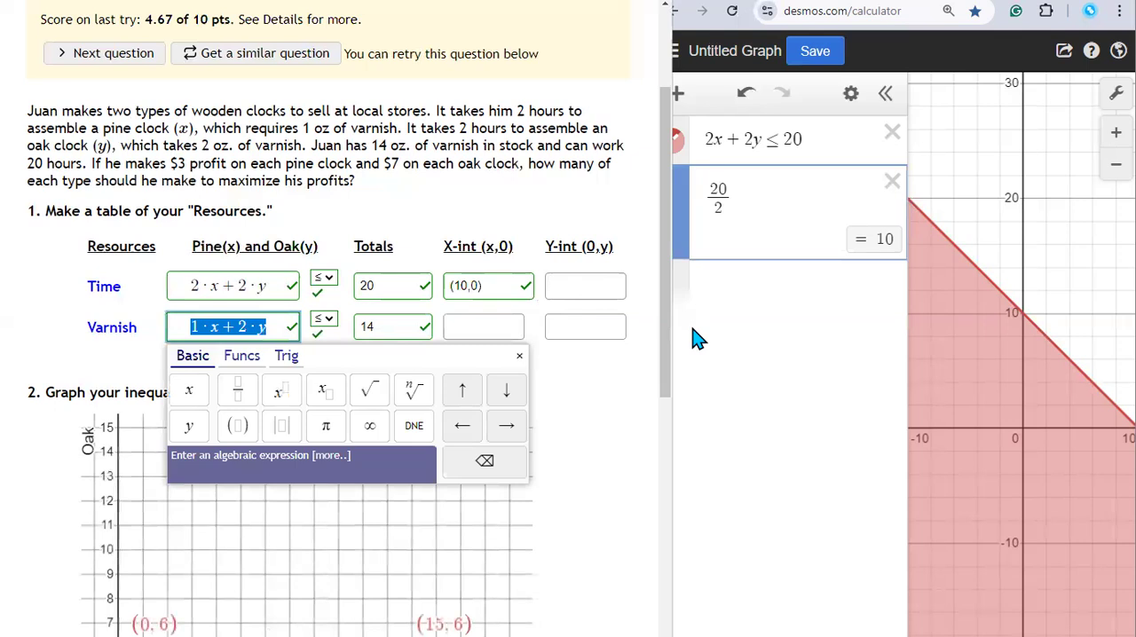
pyautogui.click(753, 197)
pyautogui.hotkey('ctrl', 'a')
pyautogui.hotkey('ctrl', 'v')
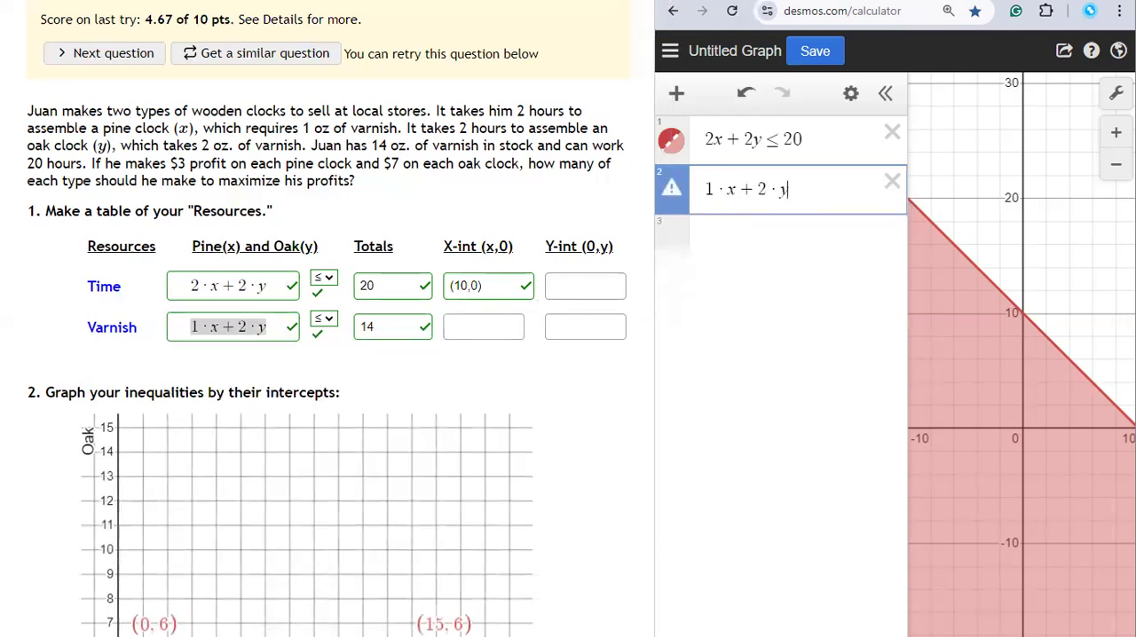
pyautogui.write('<=')
pyautogui.write('14')
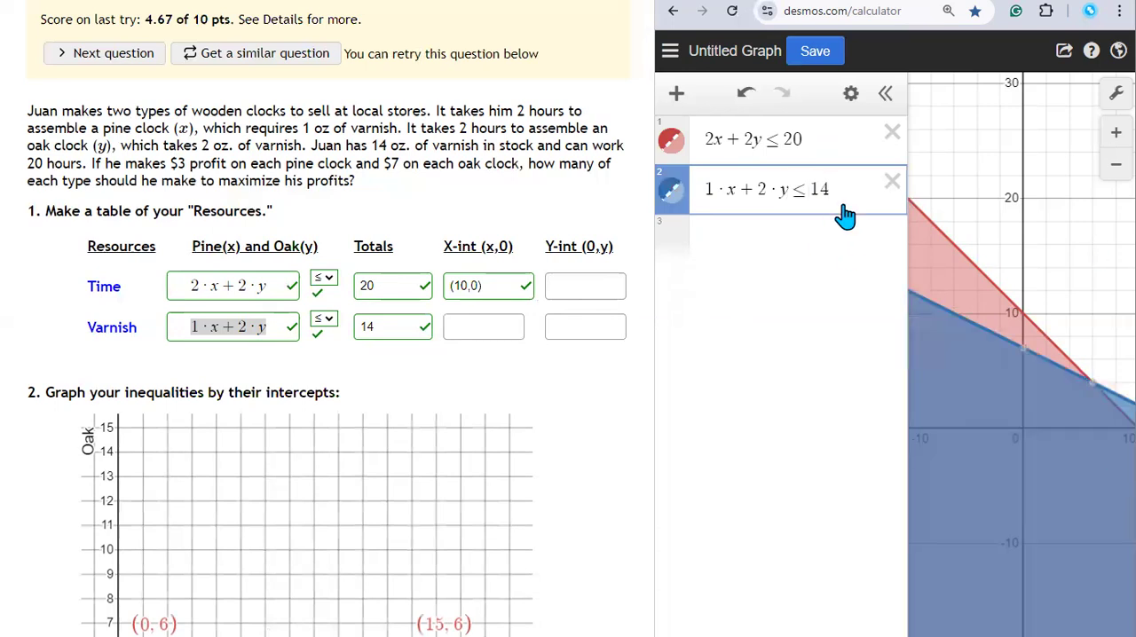
# Step: Duplicate the varnish inequality into the third expression line and change its ≤ sign to =
pyautogui.moveTo(833, 189); pyautogui.dragTo(701, 197)
pyautogui.hotkey('ctrl', 'c')
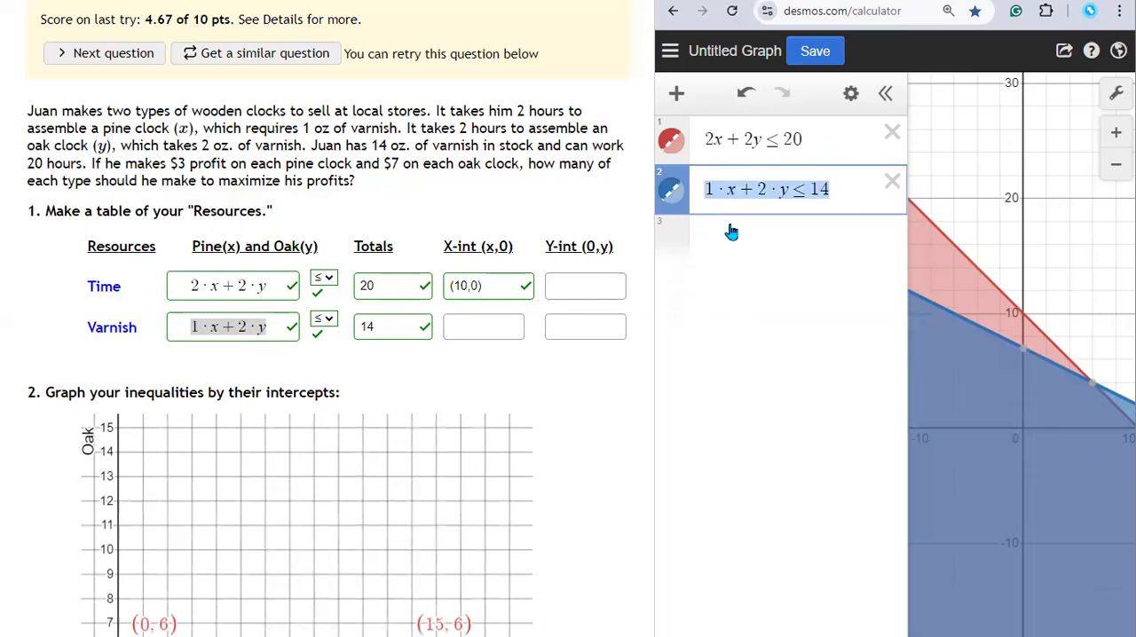
pyautogui.click(736, 229)
pyautogui.hotkey('ctrl', 'v')
pyautogui.press('BackSpace')
pyautogui.write('<')
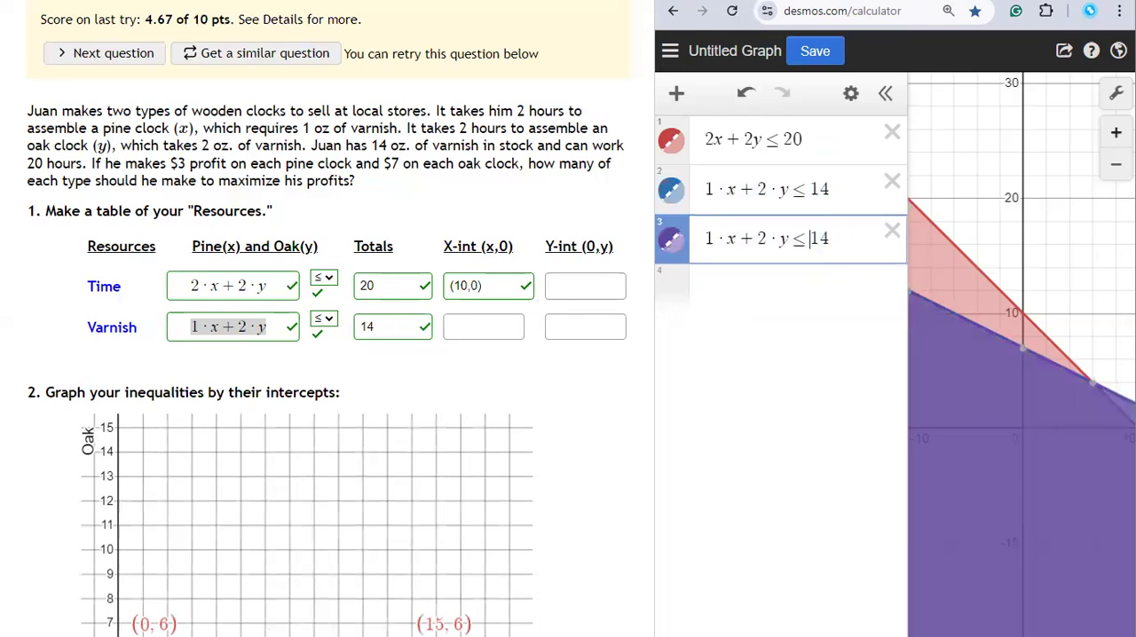
pyautogui.press('BackSpace')
pyautogui.press('BackSpace')
pyautogui.write('=')
# Step: Remove the coefficient 1 and its multiplication dot from the third expression, leaving x+2·y=14
pyautogui.press('Left')
pyautogui.press('Left')
pyautogui.press('Left')
pyautogui.press('Left')
pyautogui.press('Left')
pyautogui.press('Left')
pyautogui.press('Right')
pyautogui.press('Left')
pyautogui.press('Left')
pyautogui.press('Left')
pyautogui.press('Right')
# Step: Substitute 0 for y in the third expression to make it x+2·0=14
pyautogui.press('Right')
pyautogui.press('BackSpace')
pyautogui.press('BackSpace')
pyautogui.press('Right')
pyautogui.press('Right')
pyautogui.press('Right')
pyautogui.press('Right')
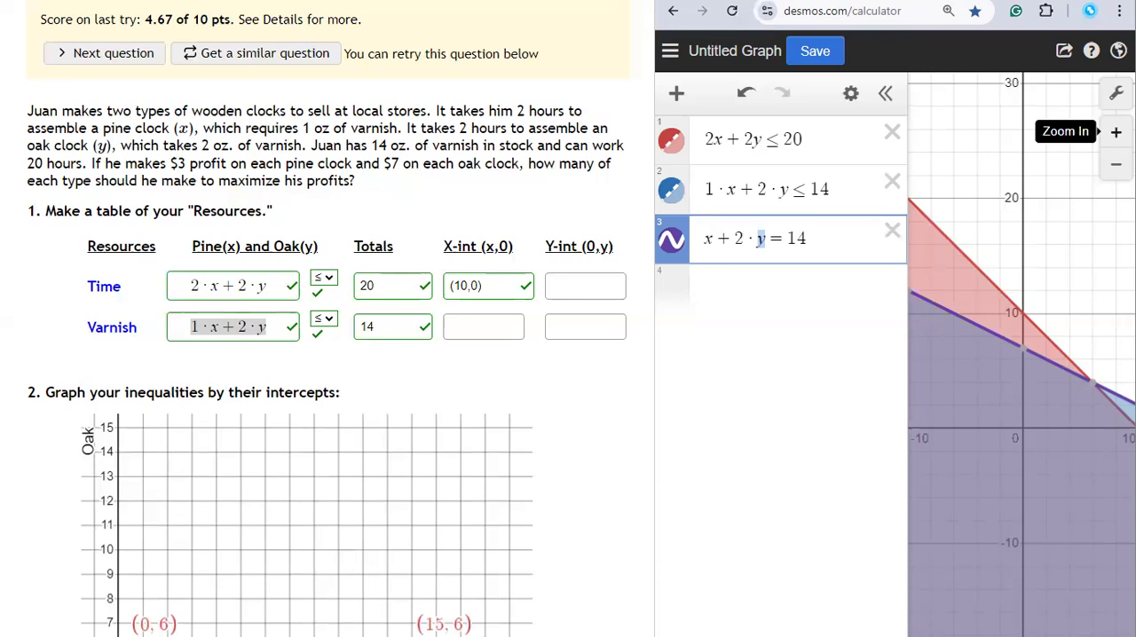
pyautogui.write('0')
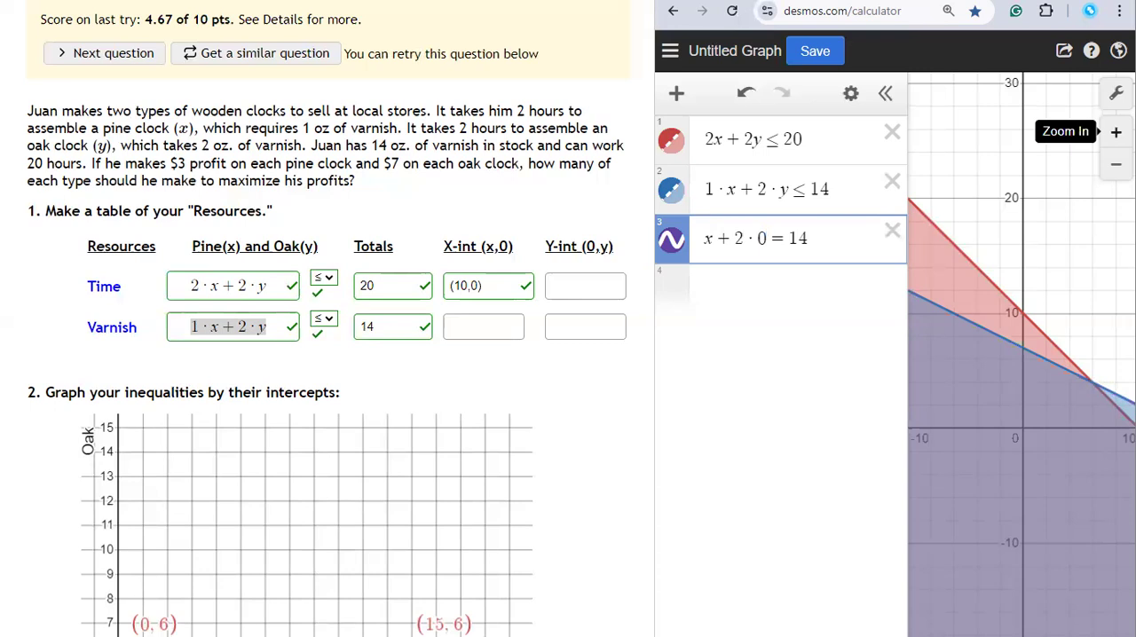
# Step: Delete x+2·0 and the equals sign so that only 14 remains in the third expression
pyautogui.hotkey('shift', 'Left')
pyautogui.hotkey('shift', 'Left')
pyautogui.hotkey('shift', 'Left')
pyautogui.hotkey('shift', 'Left')
pyautogui.hotkey('shift', 'Right')
pyautogui.hotkey('shift', 'Left')
pyautogui.hotkey('shift', 'Left')
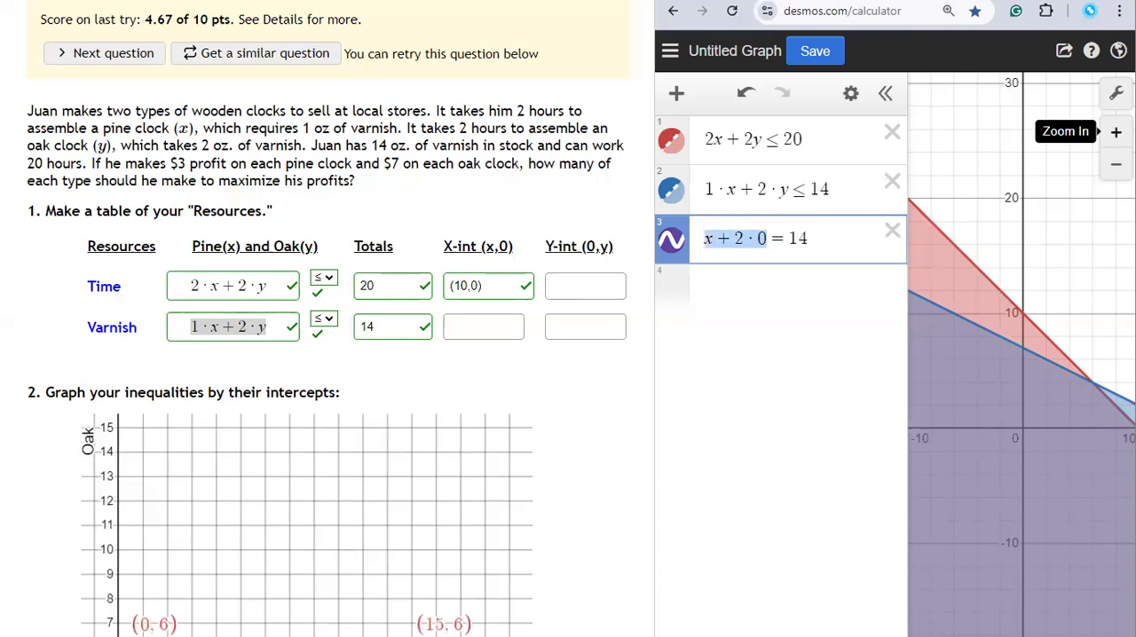
pyautogui.press('BackSpace')
pyautogui.press('Delete')
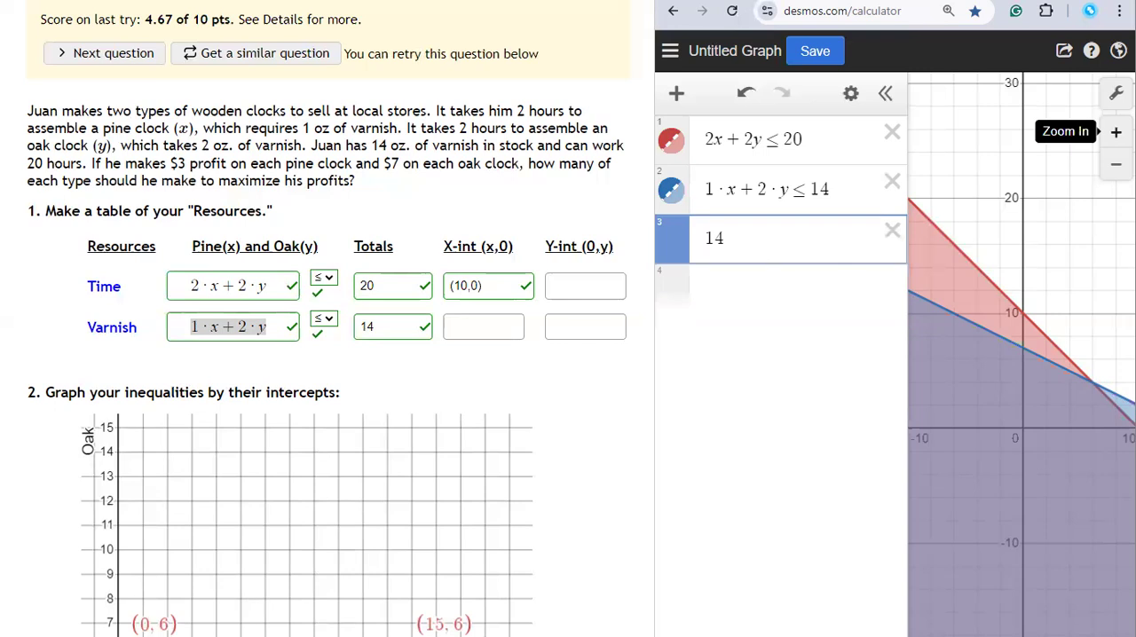
# Step: Enter (14,0) as the Varnish row's x-intercept in the resources table and submit it
pyautogui.click(484, 328)
pyautogui.write('(14,')
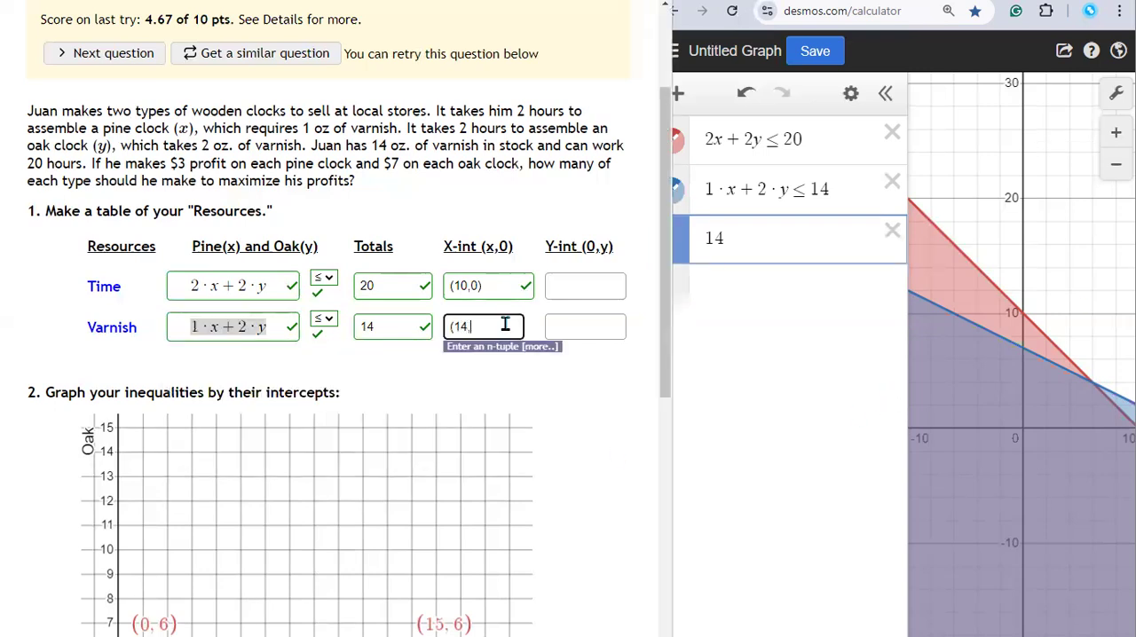
pyautogui.write('0)')
pyautogui.press('Return')
# Step: Delete the leftover 14 expression and add a copy of the time inequality in its place, rewritten as 2x+2y=20
pyautogui.click(892, 230)
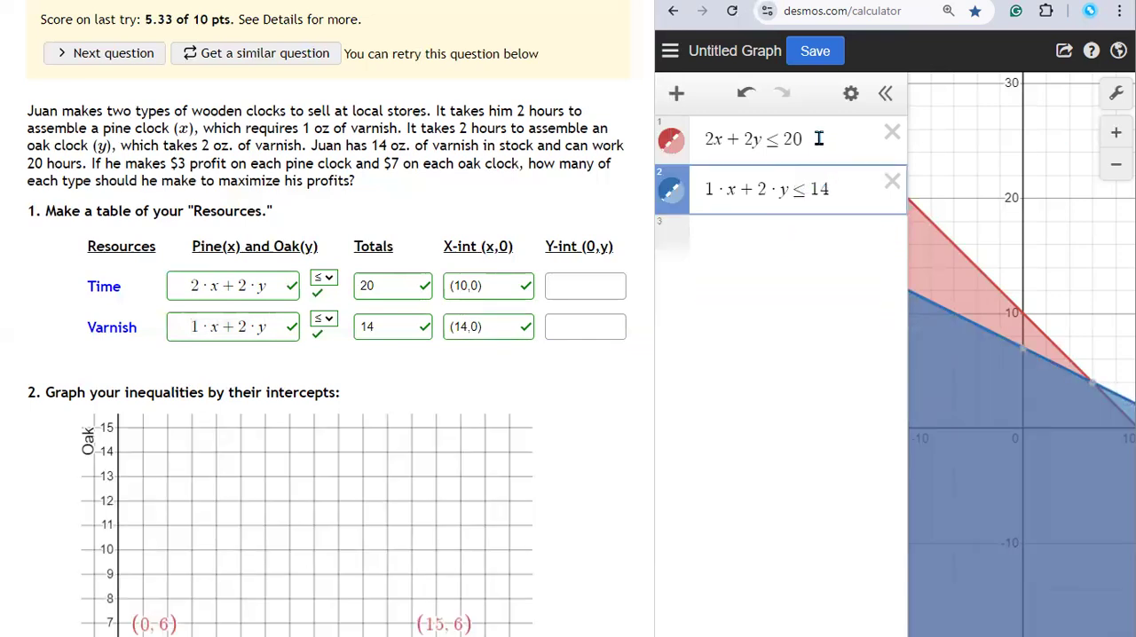
pyautogui.moveTo(818, 138); pyautogui.dragTo(680, 142)
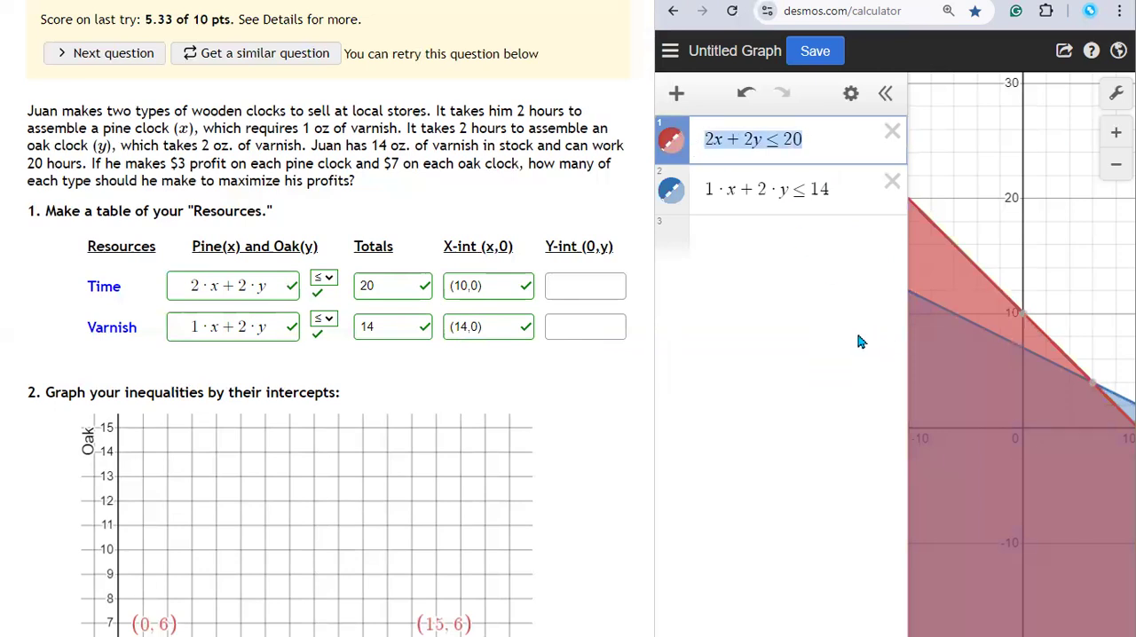
pyautogui.click(724, 239)
pyautogui.hotkey('ctrl', 'v')
pyautogui.press('Left')
pyautogui.press('Left')
pyautogui.hotkey('shift', 'Left')
pyautogui.write('=')
# Step: Substitute 0 for x in the third expression to make it 2·0+2y=20
pyautogui.press('Left')
pyautogui.press('Left')
pyautogui.press('Left')
pyautogui.hotkey('shift', 'Left')
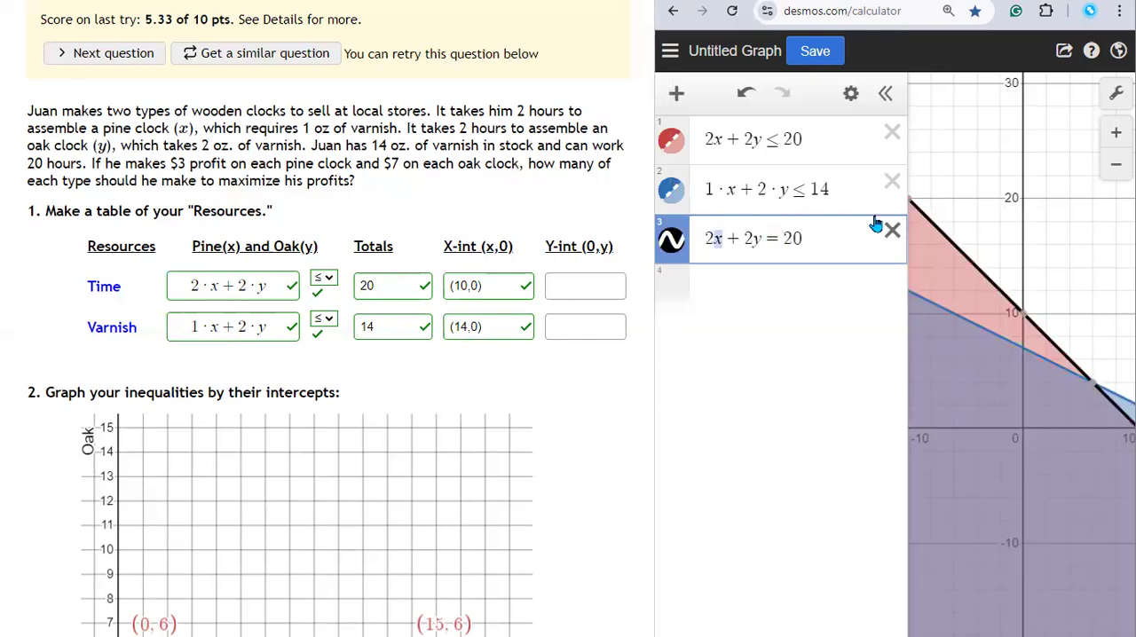
pyautogui.write('0')
# Step: Remove the zero term from the third expression, leaving 2y=20
pyautogui.press('Right')
pyautogui.press('Right')
pyautogui.press('Left')
pyautogui.press('Left')
pyautogui.hotkey('shift', 'Left')
pyautogui.hotkey('shift', 'Left')
pyautogui.hotkey('shift', 'Left')
pyautogui.press('Left')
pyautogui.hotkey('shift', 'Right')
pyautogui.hotkey('shift', 'Right')
pyautogui.hotkey('shift', 'Right')
pyautogui.hotkey('shift', 'Right')
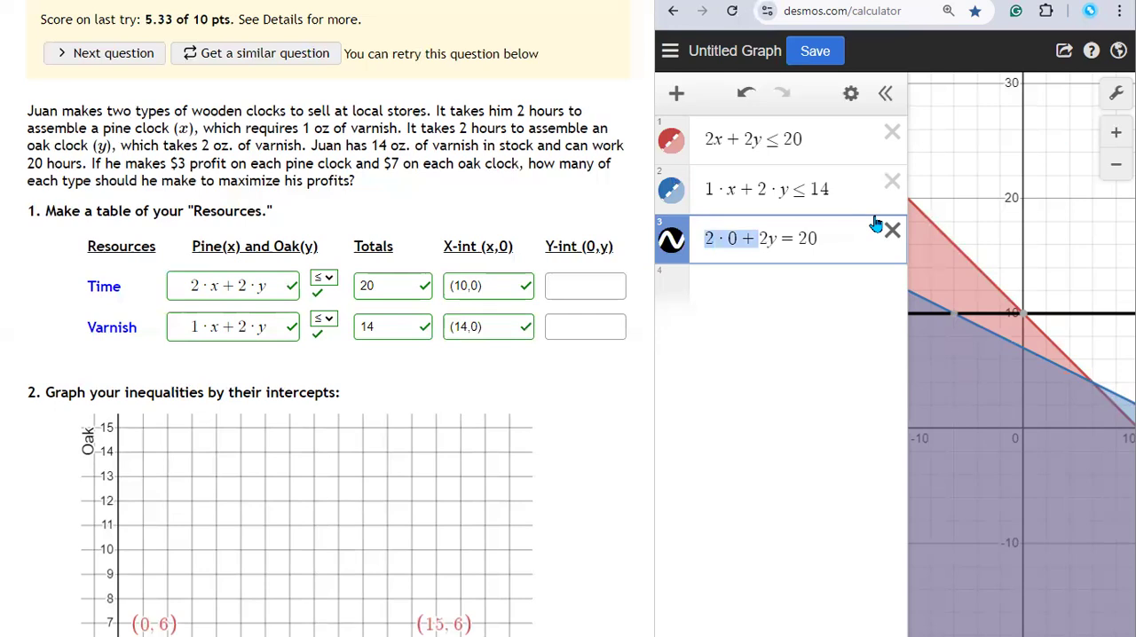
pyautogui.press('BackSpace')
# Step: Divide both sides of 2y=20 by 2, writing them as fractions
pyautogui.hotkey('shift', 'Right')
pyautogui.write('/')
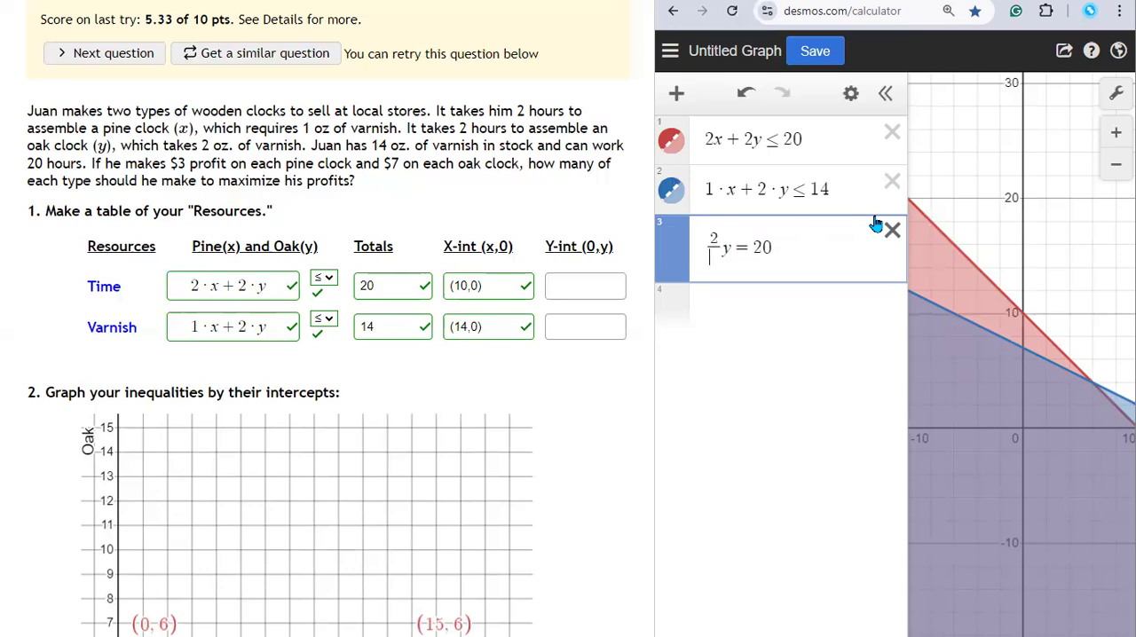
pyautogui.write('2')
pyautogui.press('End')
pyautogui.hotkey('shift', 'Left')
pyautogui.hotkey('shift', 'Left')
pyautogui.write('/2')
# Step: Delete the 2/2 coefficient and the y= part so that only the fraction 20/2 remains
pyautogui.press('Home')
pyautogui.hotkey('shift', 'Right')
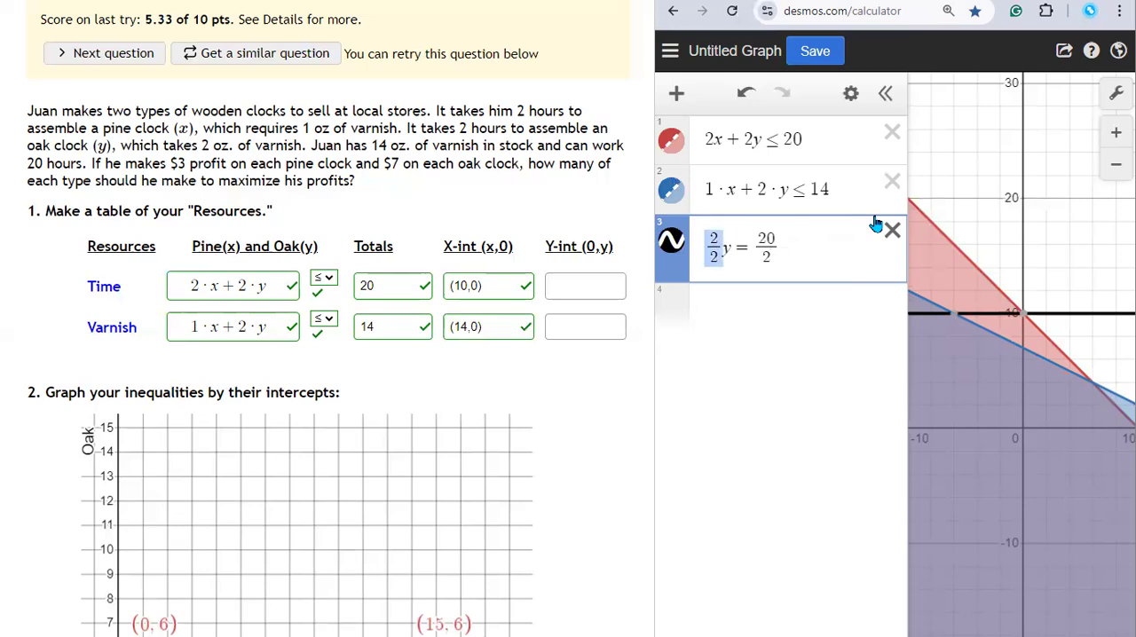
pyautogui.press('BackSpace')
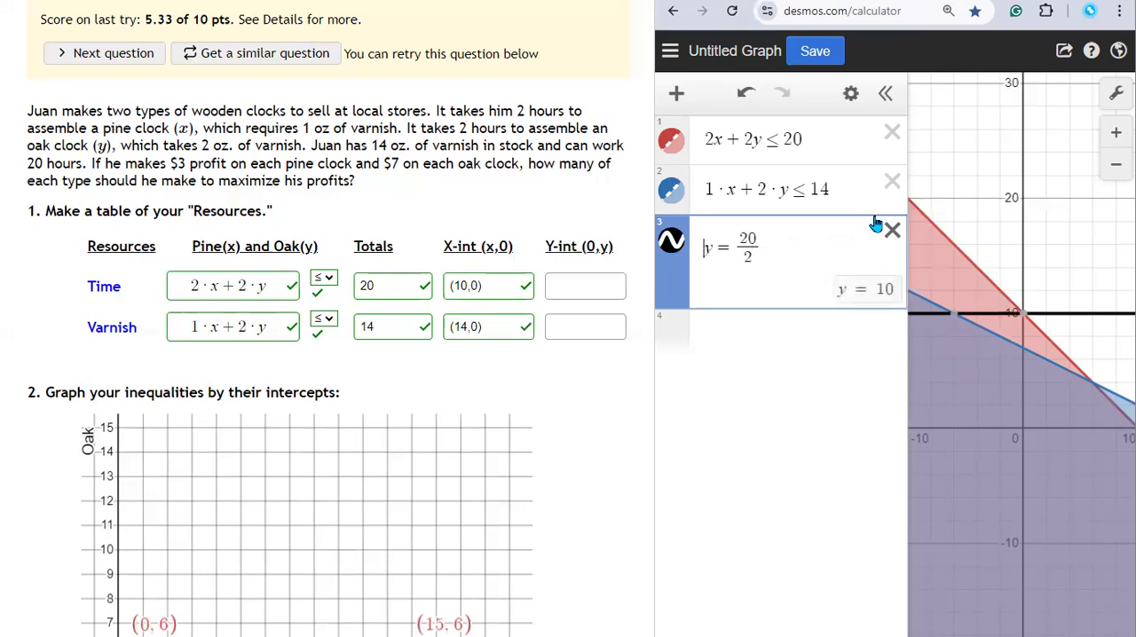
pyautogui.press('Delete')
pyautogui.press('Delete')
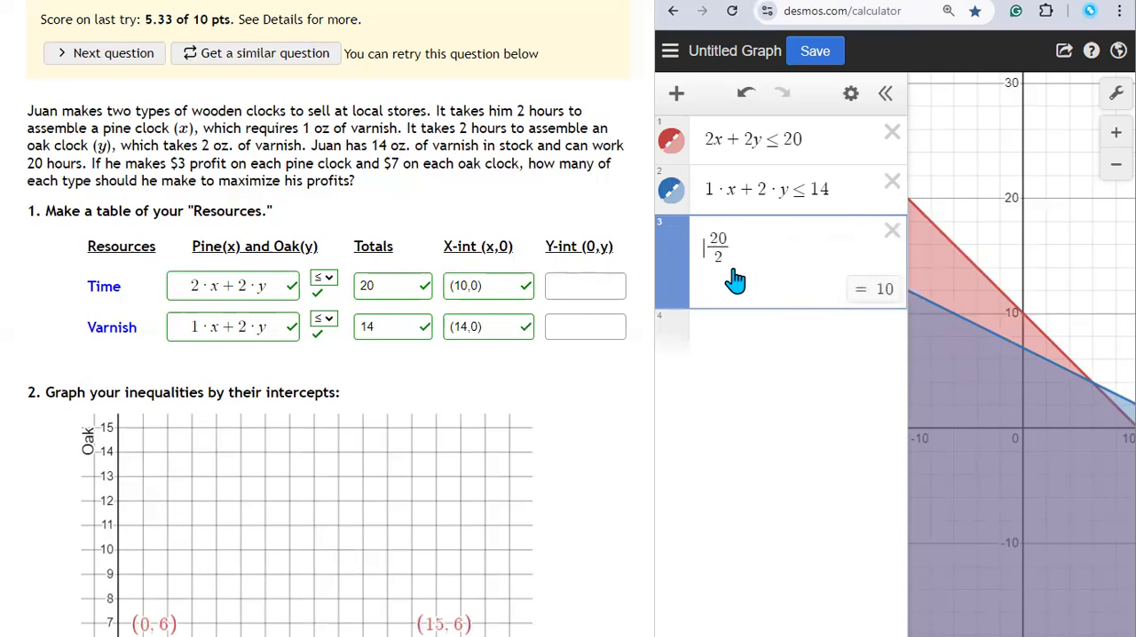
# Step: Enter (0,10) as the Time row's y-intercept in the resources table and submit it
pyautogui.click(568, 284)
pyautogui.write('(')
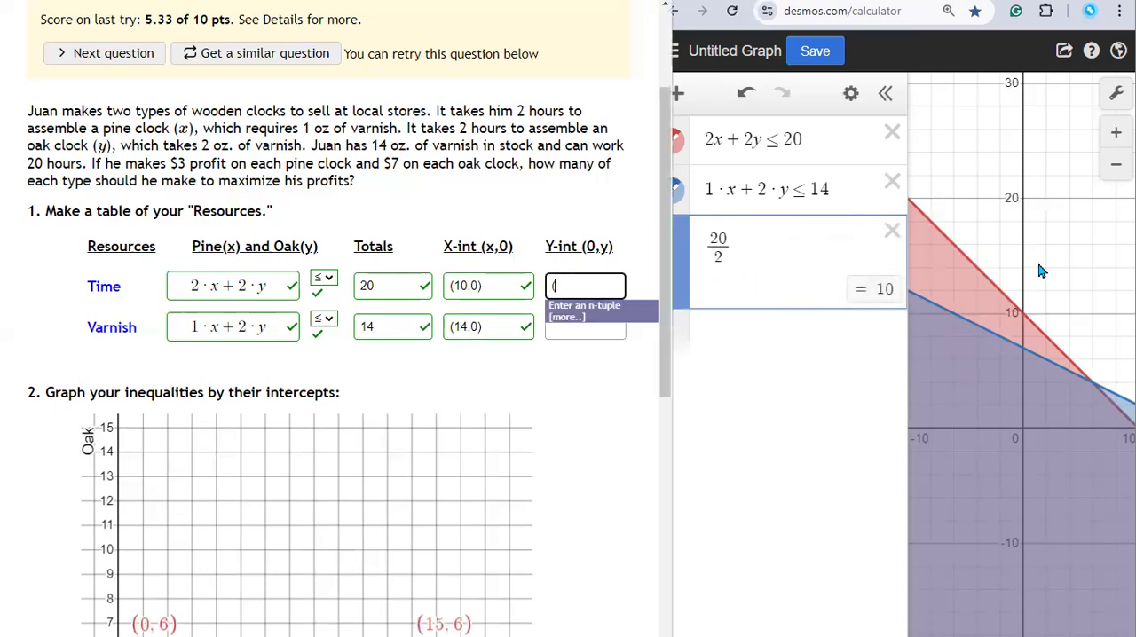
pyautogui.write('0,10)')
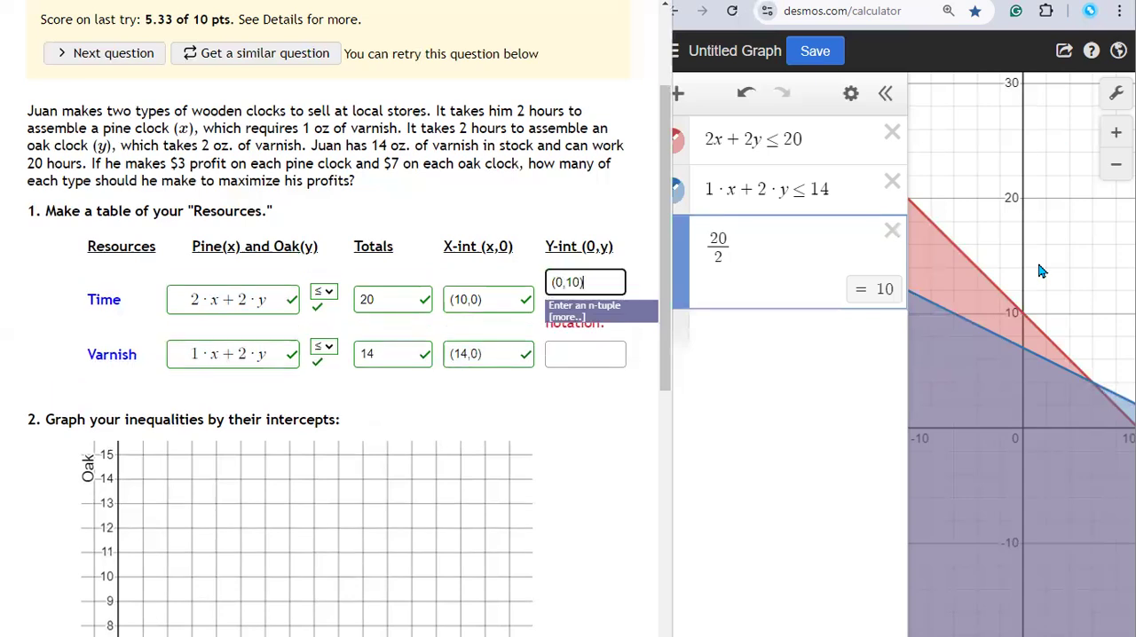
pyautogui.press('Return')
# Step: Replace the third expression with the varnish equation 1·x+2·y=14 and change its 1·x term to 0
pyautogui.moveTo(856, 188); pyautogui.dragTo(678, 193)
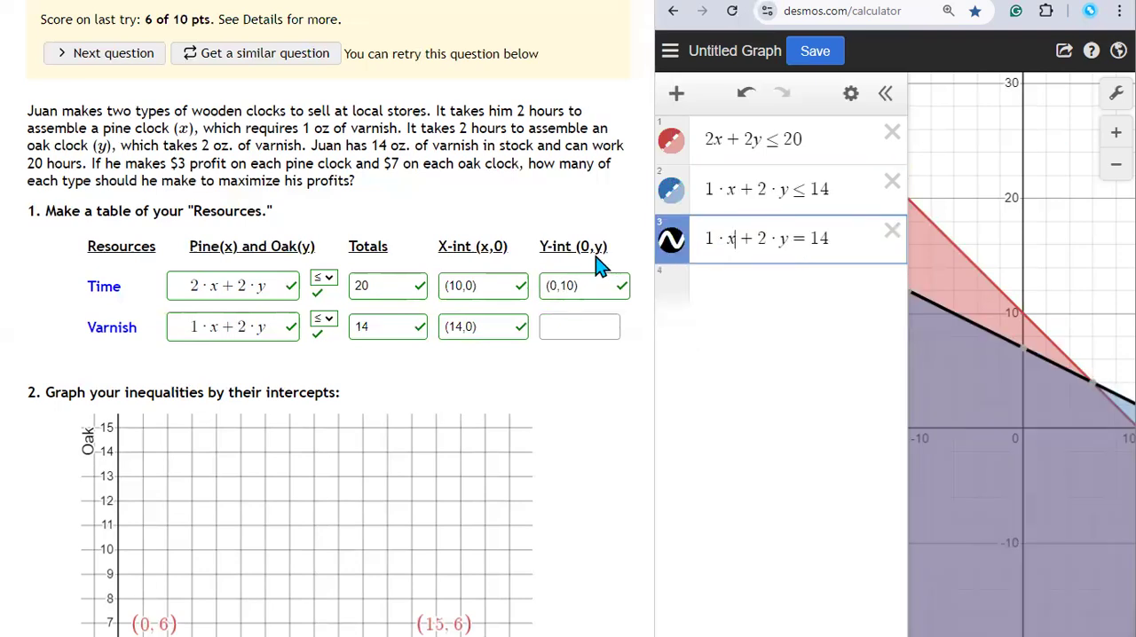
pyautogui.doubleClick(730, 236)
pyautogui.write('0')
pyautogui.hotkey('shift', 'Left')
pyautogui.hotkey('shift', 'Left')
pyautogui.hotkey('shift', 'Left')
pyautogui.press('BackSpace')
pyautogui.write('0')
# Step: Remove the leading 0+ from the third expression, leaving 2·y=14
pyautogui.hotkey('shift', 'Right')
pyautogui.hotkey('shift', 'Right')
pyautogui.hotkey('shift', 'Right')
pyautogui.hotkey('shift', 'Right')
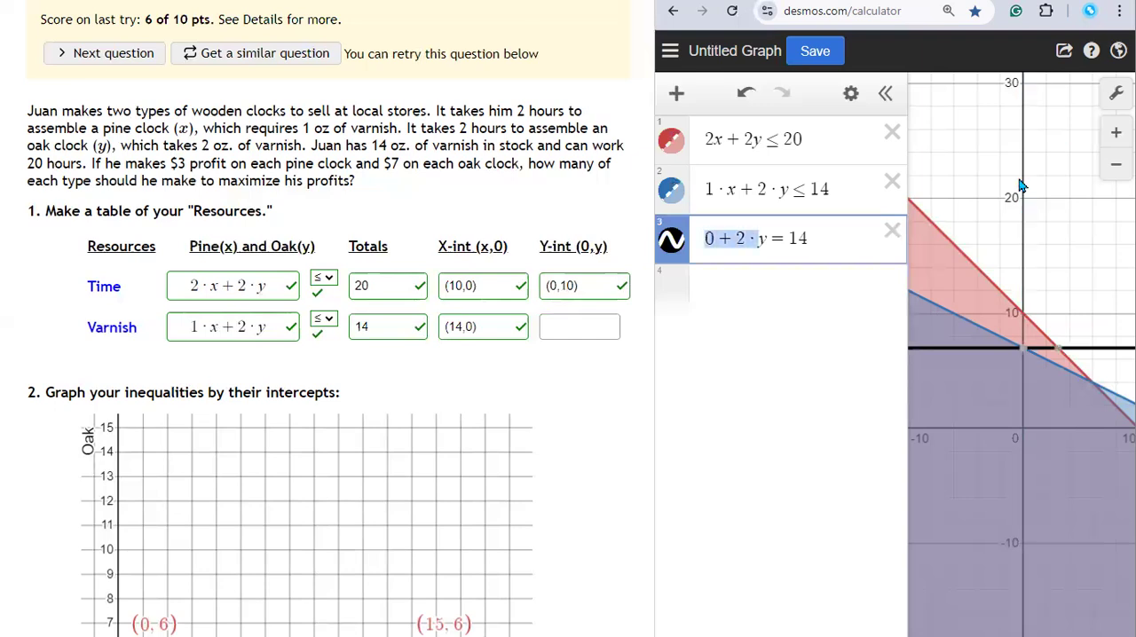
pyautogui.hotkey('shift', 'Left')
pyautogui.hotkey('shift', 'Left')
pyautogui.hotkey('shift', 'Left')
pyautogui.press('BackSpace')
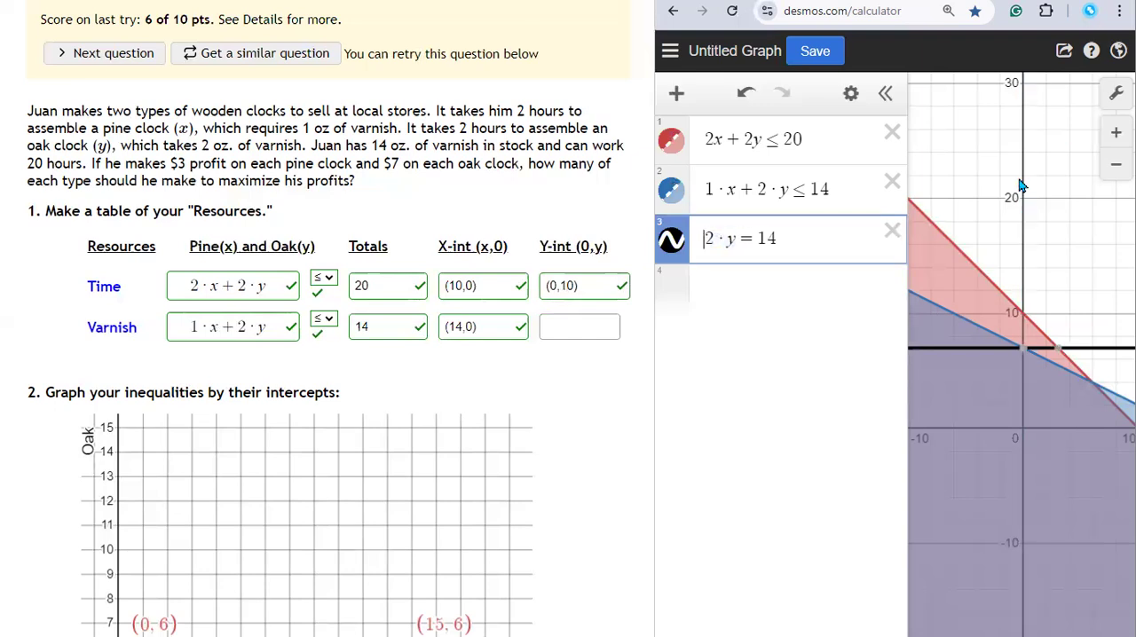
# Step: Divide both sides of 2·y=14 by 2, writing them as fractions
pyautogui.hotkey('shift', 'Right')
pyautogui.write('/2')
pyautogui.press('Right')
pyautogui.press('Right')
pyautogui.press('Right')
pyautogui.press('Right')
pyautogui.hotkey('shift', 'Right')
pyautogui.hotkey('shift', 'Right')
pyautogui.write('/2')
# Step: Remove the 2/2 coefficient and the y= part so that only the fraction 14/2 remains
pyautogui.press('Left')
pyautogui.press('Left')
pyautogui.press('Left')
pyautogui.hotkey('shift', 'Left')
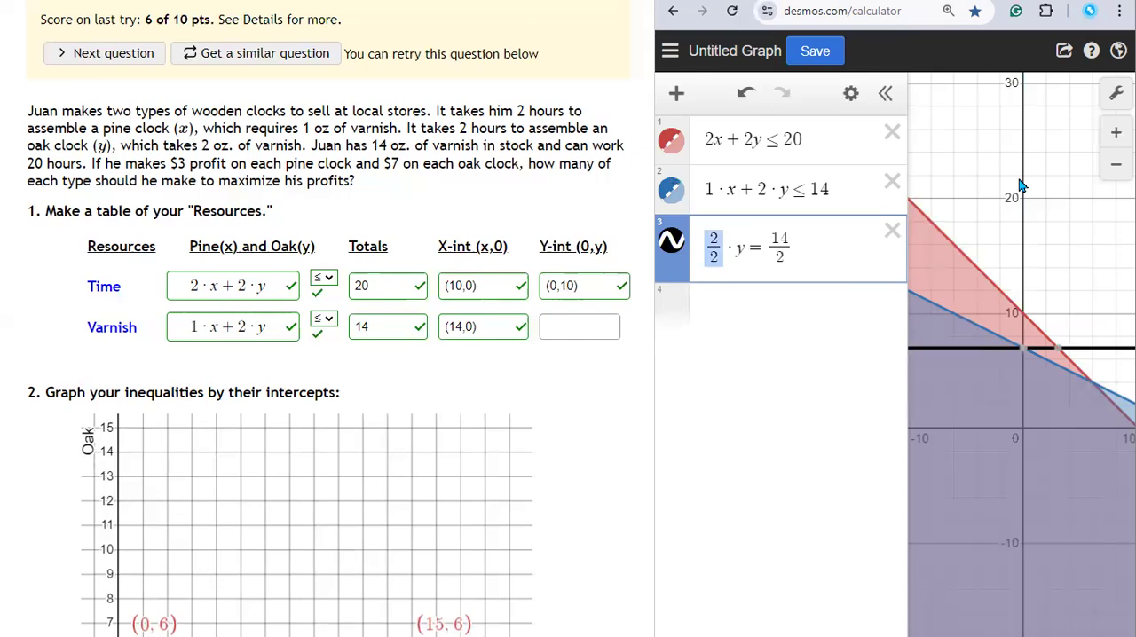
pyautogui.write('1')
pyautogui.press('Delete')
pyautogui.press('Delete')
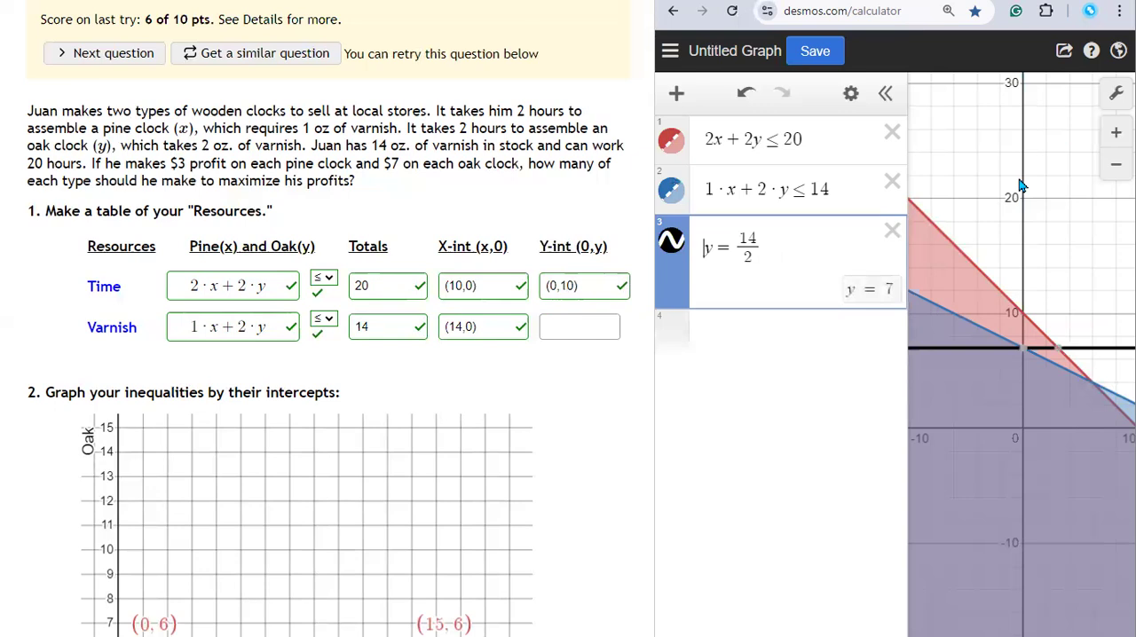
pyautogui.hotkey('shift', 'Right')
pyautogui.hotkey('shift', 'Right')
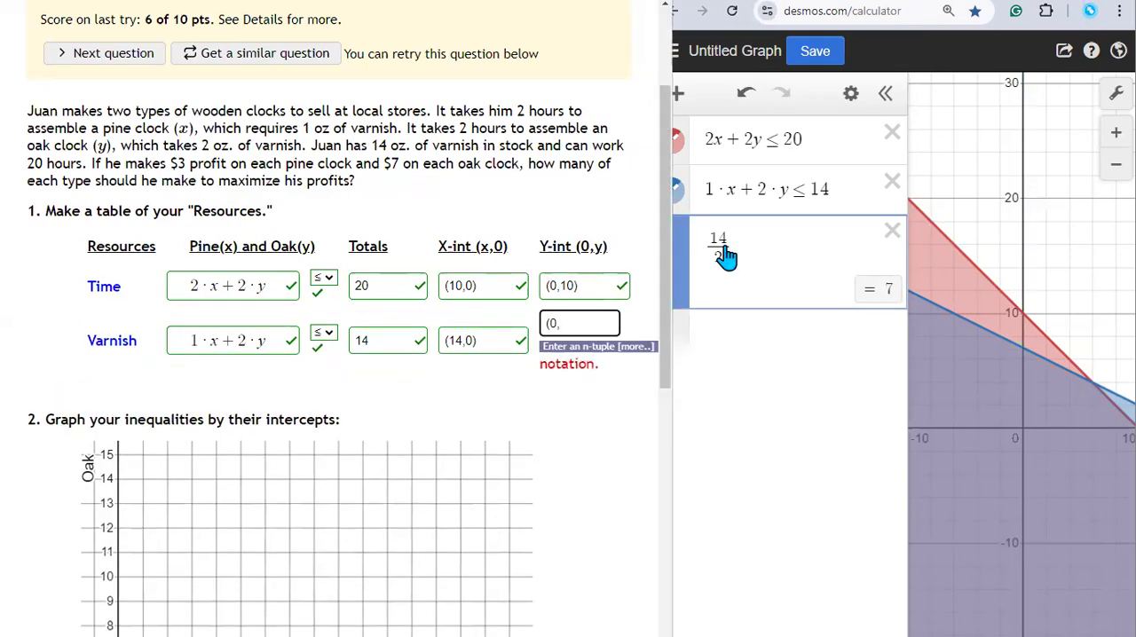
# Step: Move the Time line's two points on the question's graph to its intercepts (0,10) and (10,0)
pyautogui.scroll(-3, 413, 376)
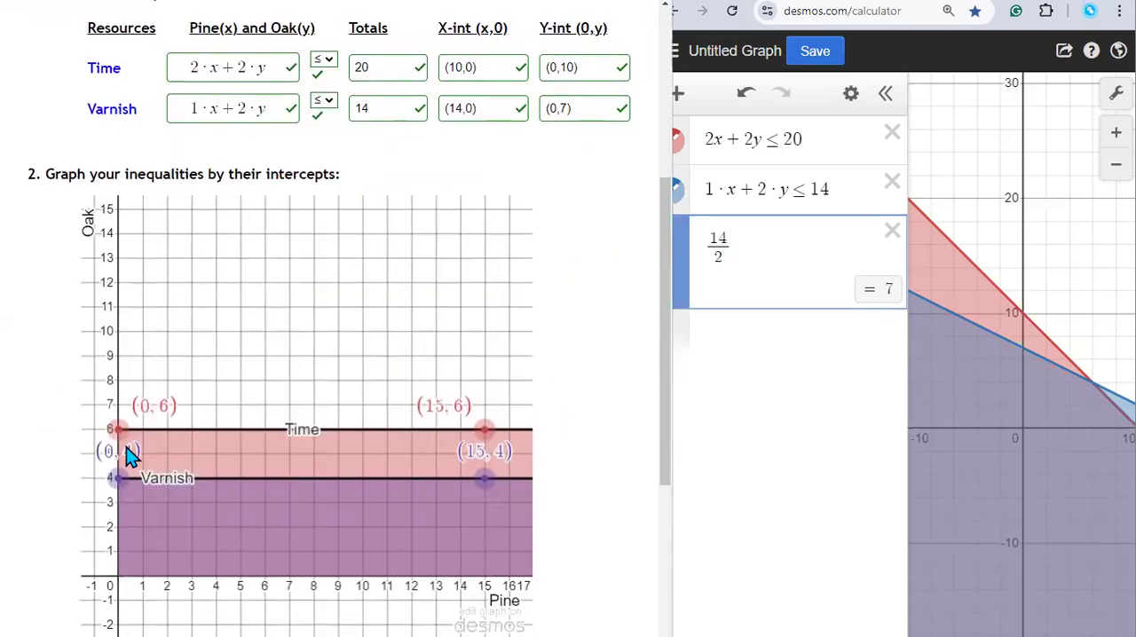
pyautogui.moveTo(109, 416); pyautogui.dragTo(109, 307)
pyautogui.moveTo(483, 430)
pyautogui.mouseDown()
pyautogui.moveTo(458, 575)
pyautogui.moveTo(363, 579)
pyautogui.mouseUp()
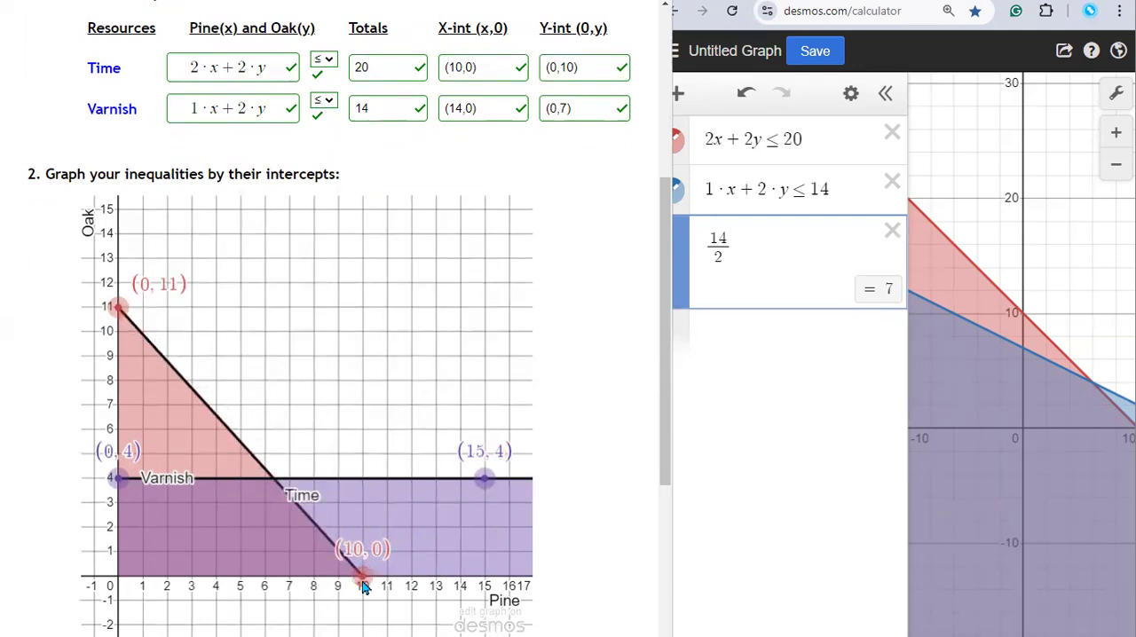
pyautogui.moveTo(362, 579); pyautogui.dragTo(363, 579)
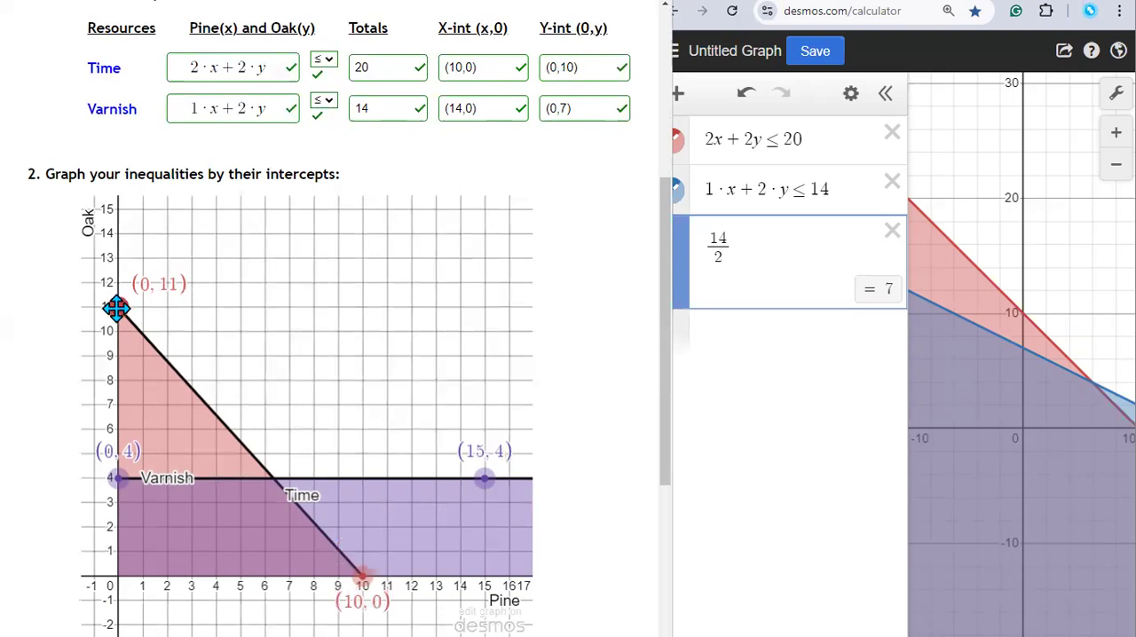
pyautogui.moveTo(114, 326); pyautogui.dragTo(116, 350)
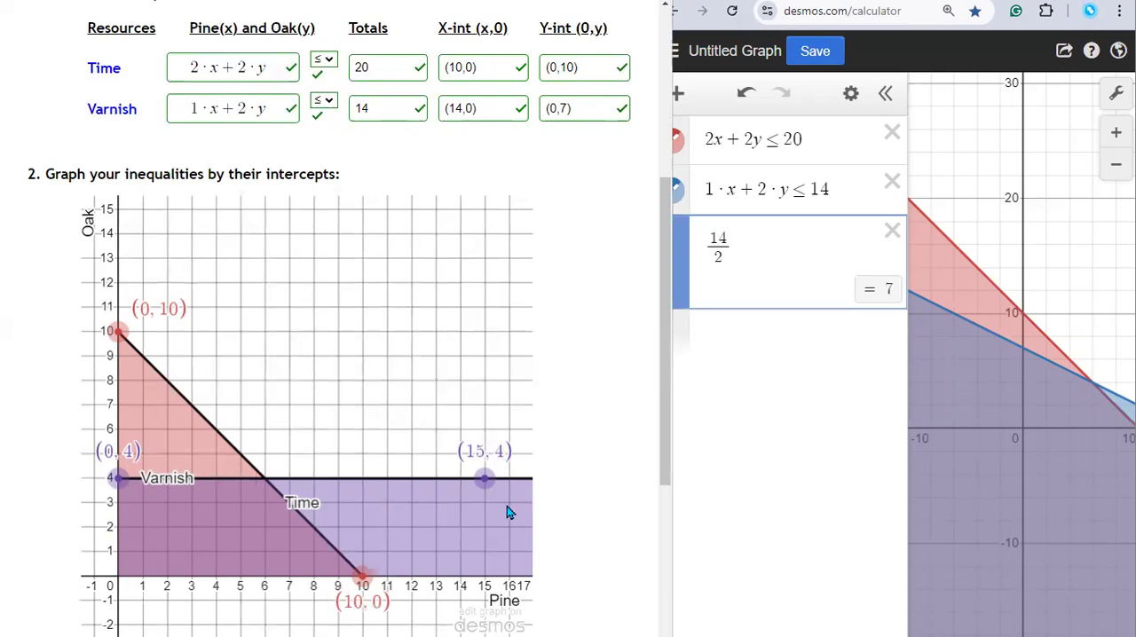
# Step: Move the Varnish line's two points on the question's graph to its intercepts (14,0) and (0,7)
pyautogui.moveTo(486, 479); pyautogui.dragTo(489, 580)
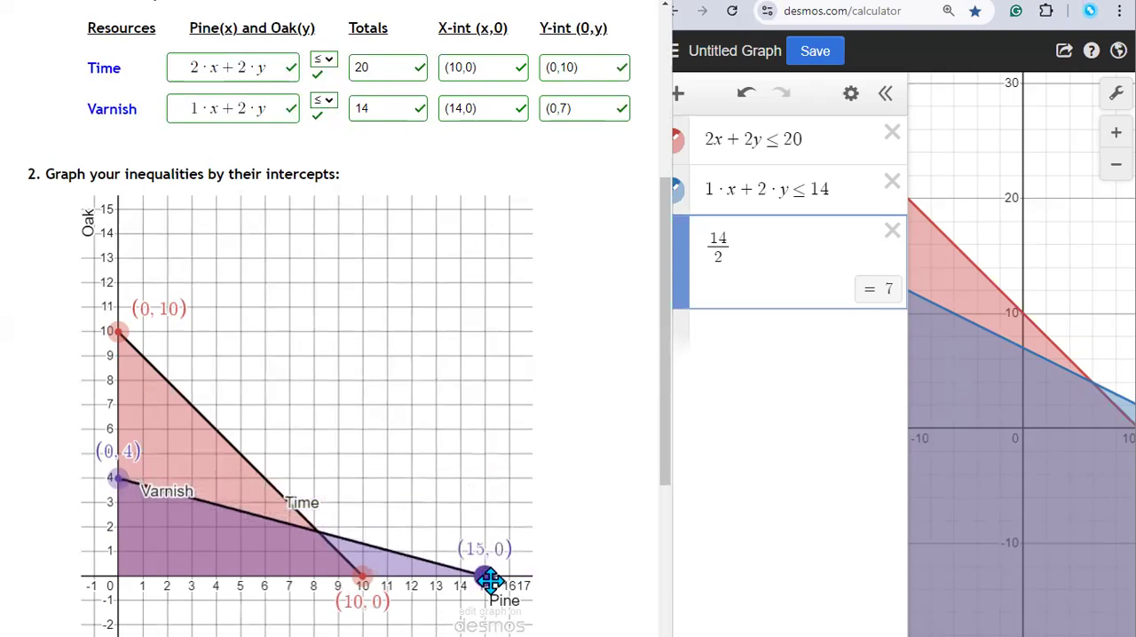
pyautogui.moveTo(489, 581); pyautogui.dragTo(459, 579)
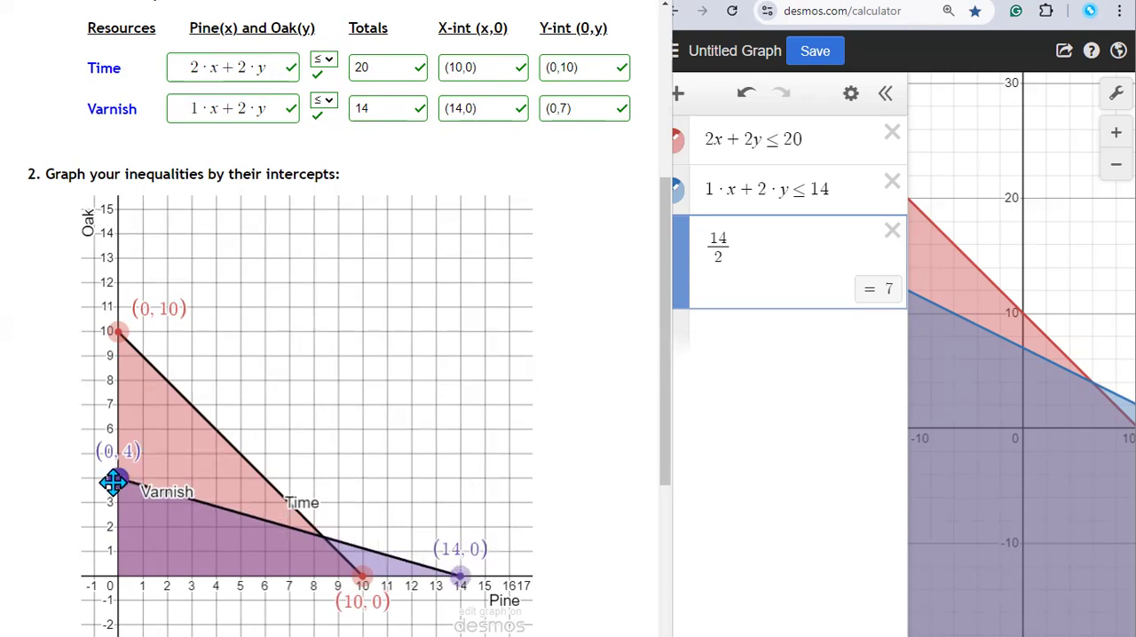
pyautogui.moveTo(112, 482)
pyautogui.mouseDown()
pyautogui.moveTo(107, 577)
pyautogui.moveTo(109, 407)
pyautogui.mouseUp()
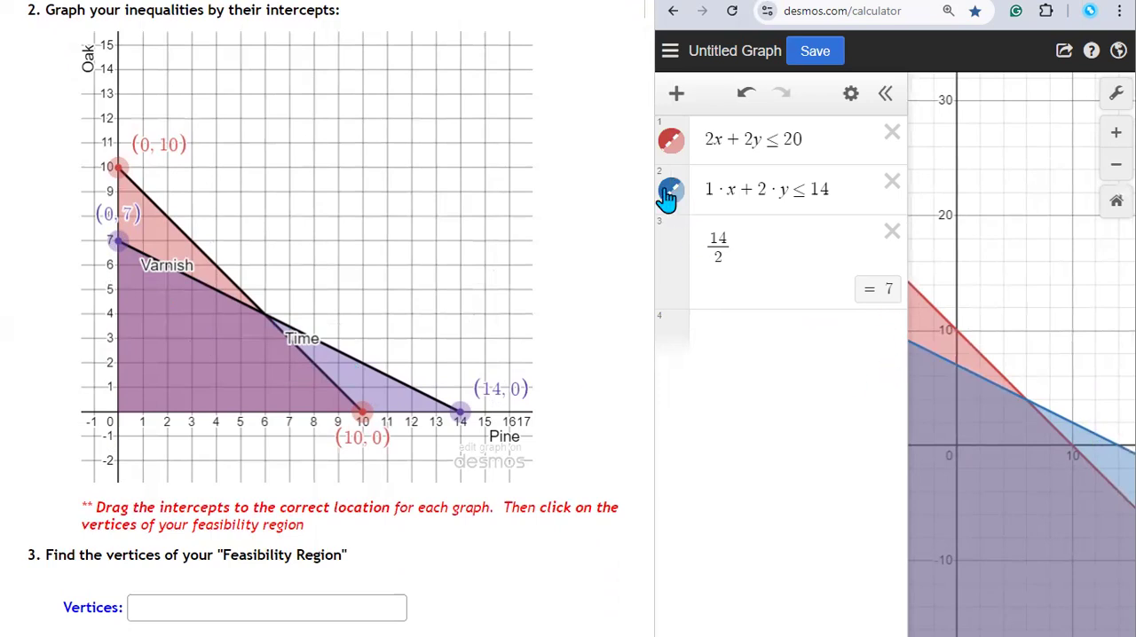
# Step: Change the colour of the 1·x+2·y≤14 inequality to purple
pyautogui.click(850, 93)
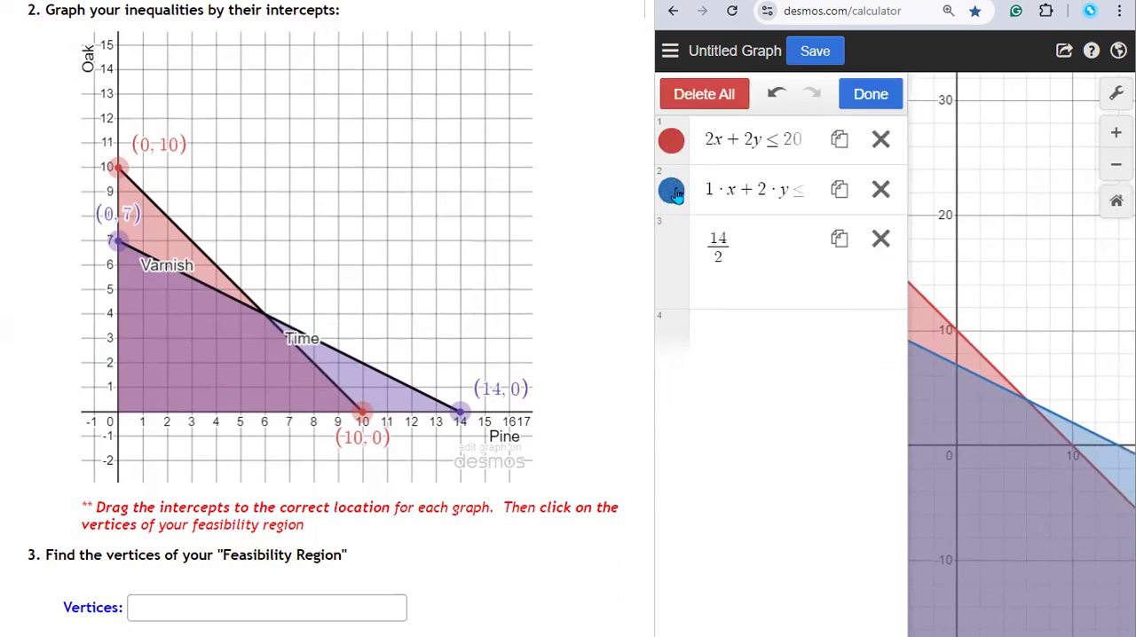
pyautogui.click(668, 191)
pyautogui.click(840, 298)
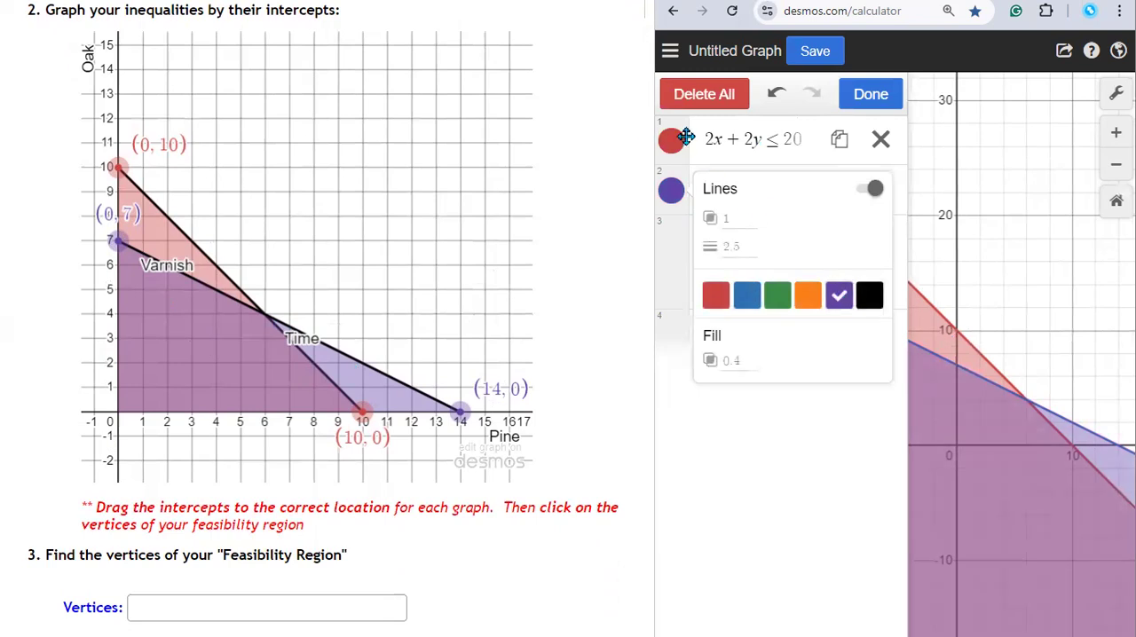
pyautogui.click(982, 488)
# Step: Replace the 14/2 expression with x≥0 and add y≥0 as a further inequality below it
pyautogui.click(790, 248)
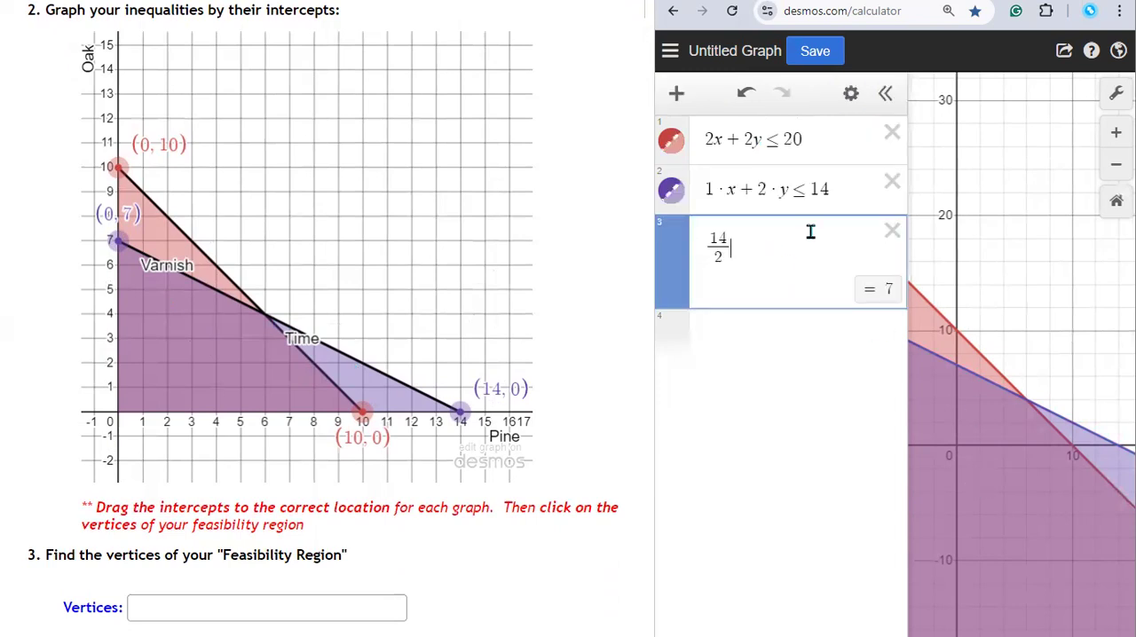
pyautogui.press('BackSpace')
pyautogui.press('BackSpace')
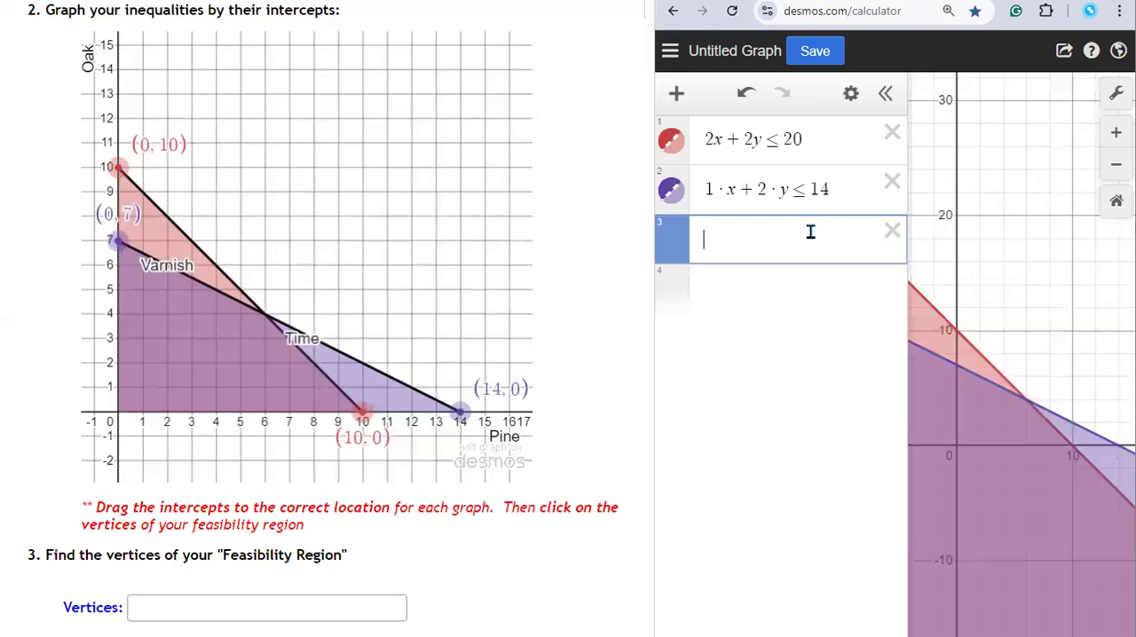
pyautogui.write('x')
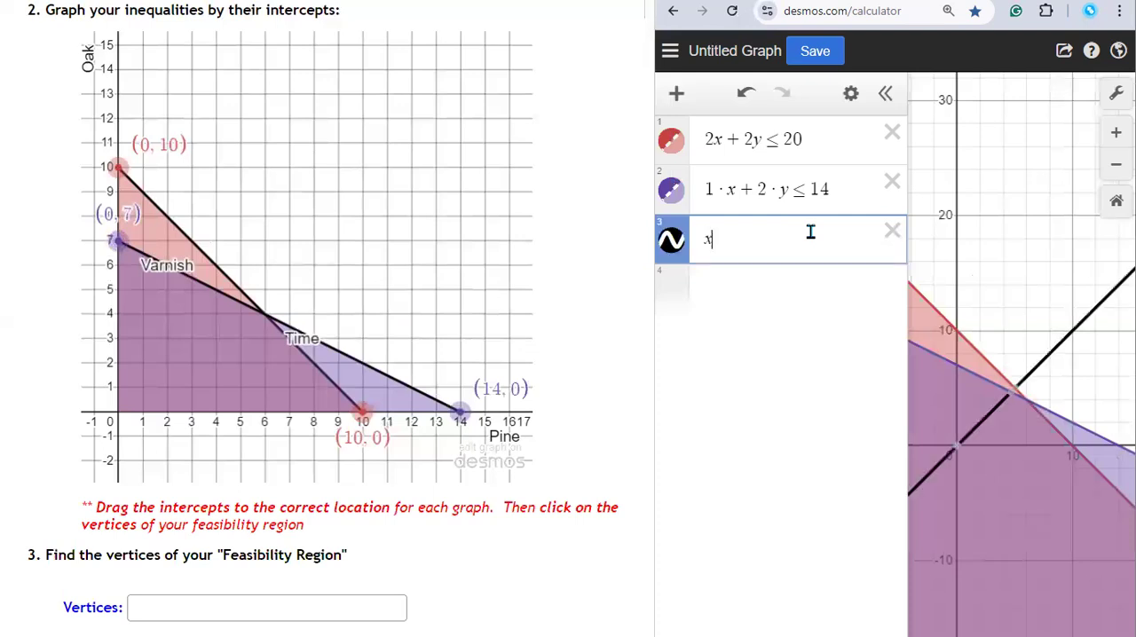
pyautogui.write('>=0')
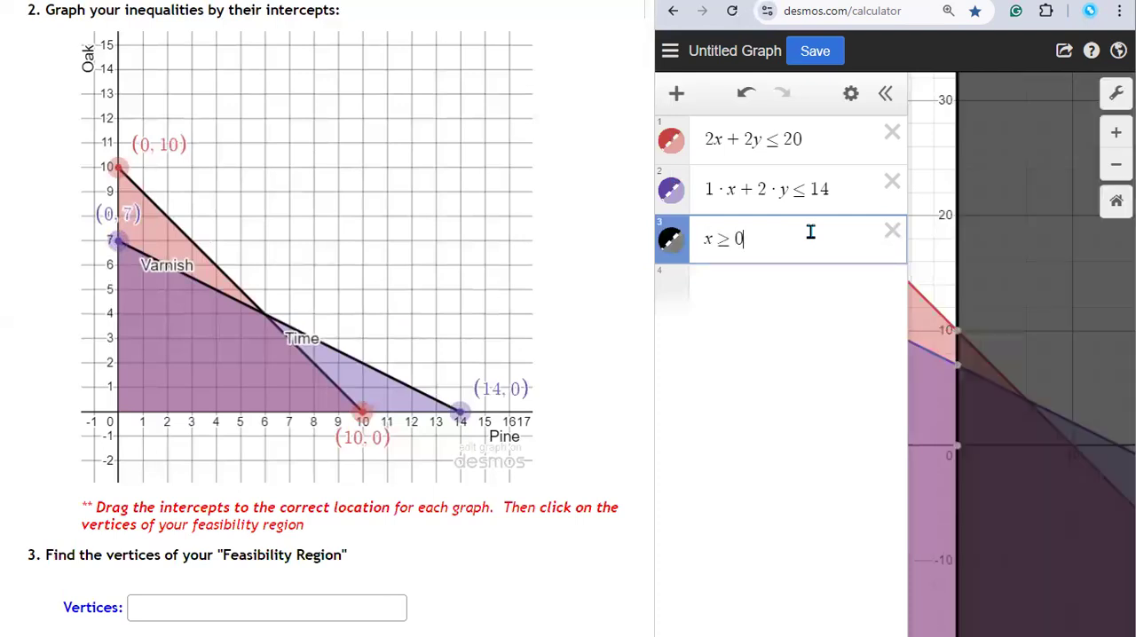
pyautogui.click(745, 277)
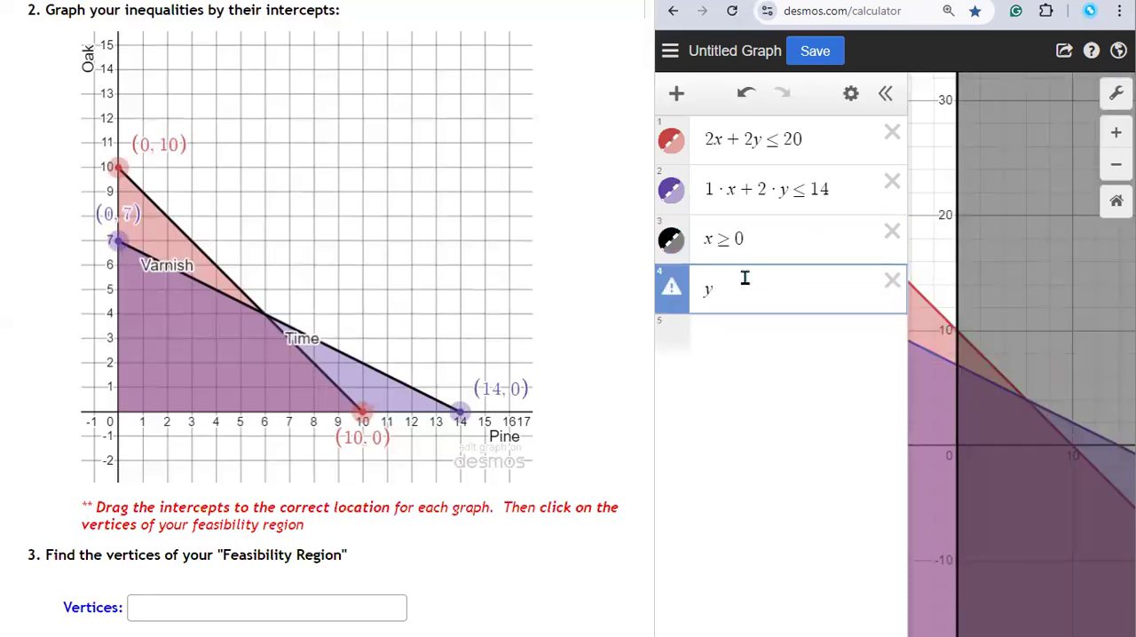
pyautogui.write('y>=0')
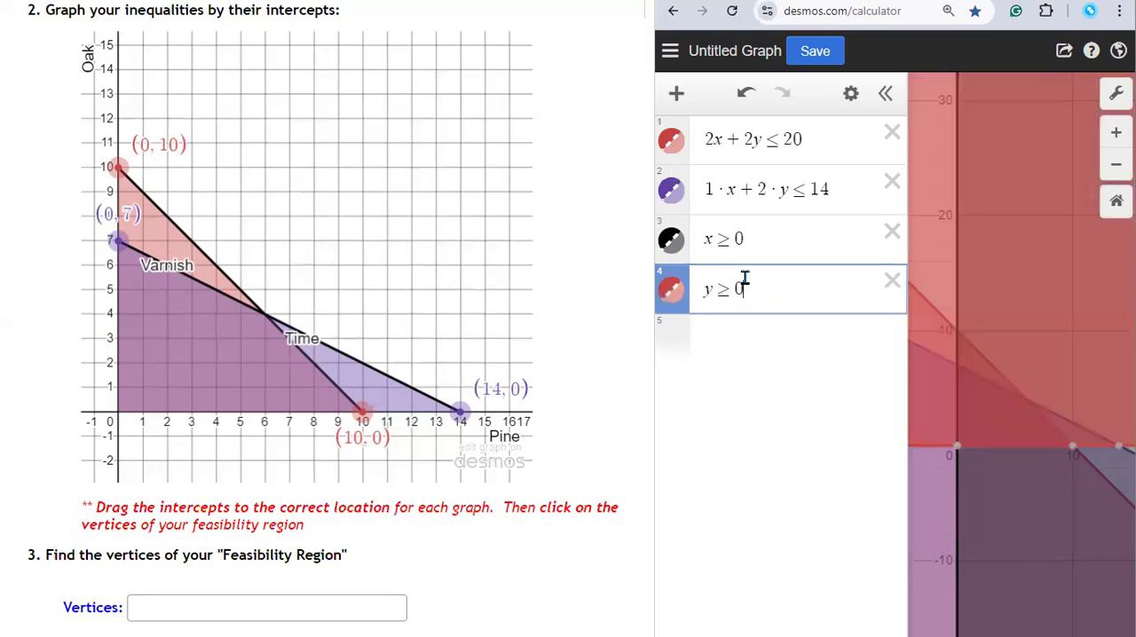
# Step: Examine the four inequalities one by one, comparing each with its shaded area on the graph
pyautogui.click(826, 142)
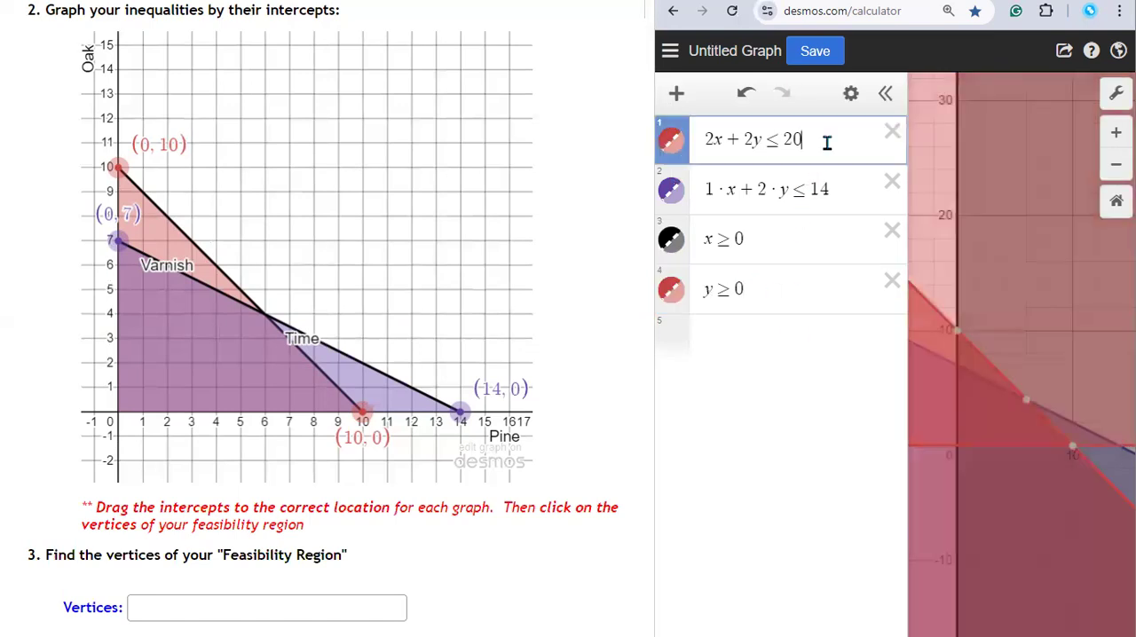
pyautogui.click(837, 187)
pyautogui.click(808, 238)
pyautogui.click(791, 289)
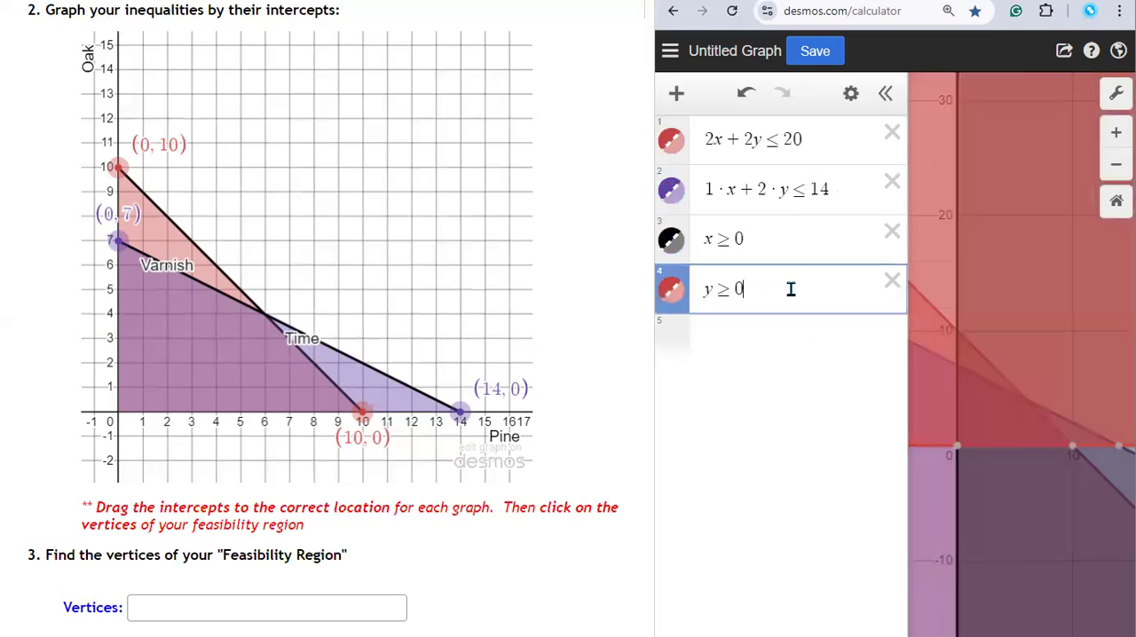
pyautogui.click(828, 139)
pyautogui.moveTo(788, 141); pyautogui.dragTo(695, 142)
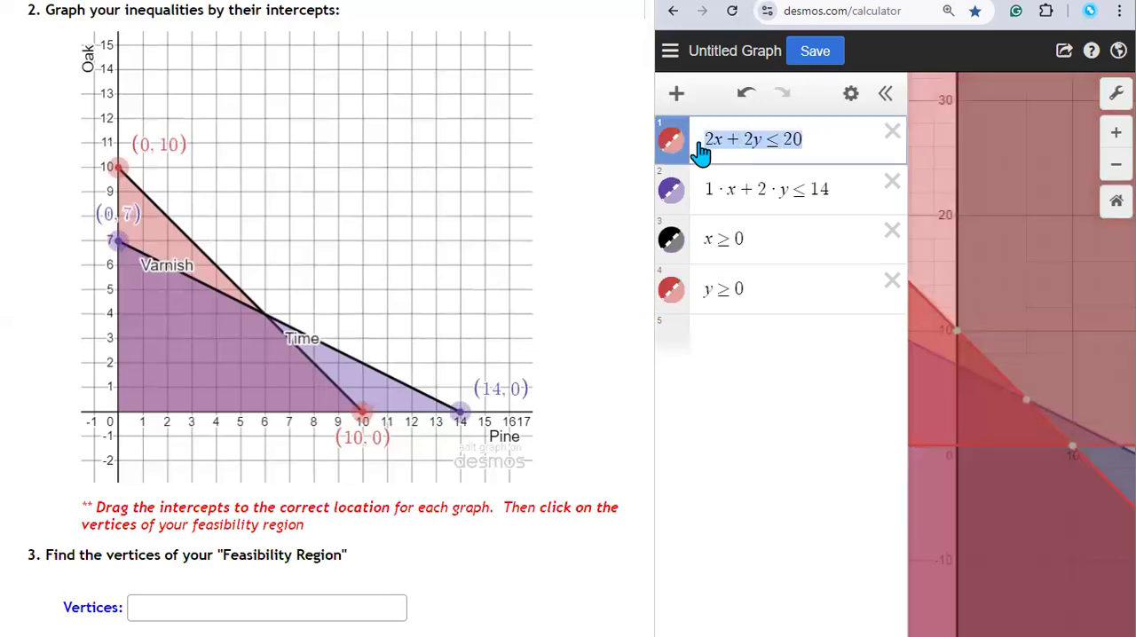
pyautogui.moveTo(847, 189); pyautogui.dragTo(699, 192)
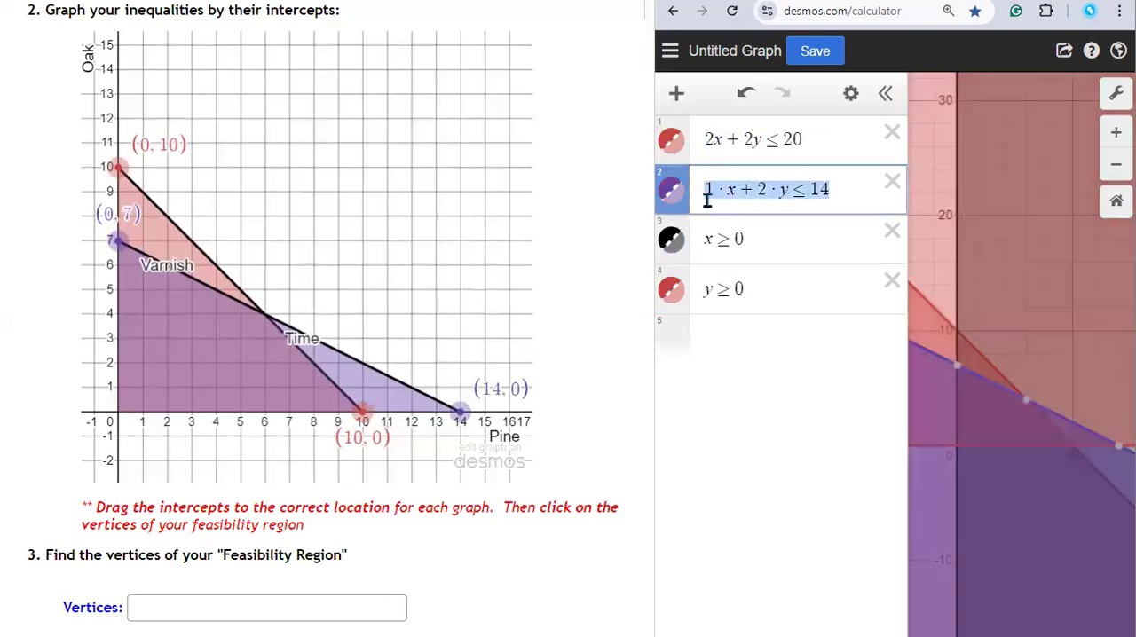
pyautogui.click(762, 243)
pyautogui.moveTo(763, 243); pyautogui.dragTo(700, 247)
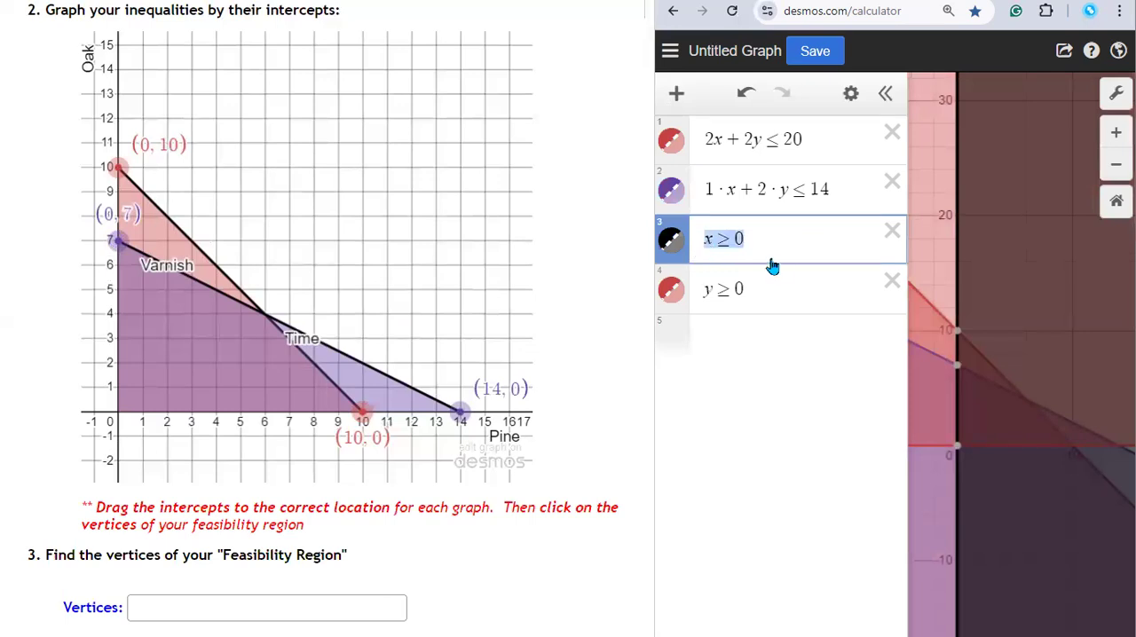
pyautogui.click(752, 283)
pyautogui.moveTo(752, 283); pyautogui.dragTo(699, 294)
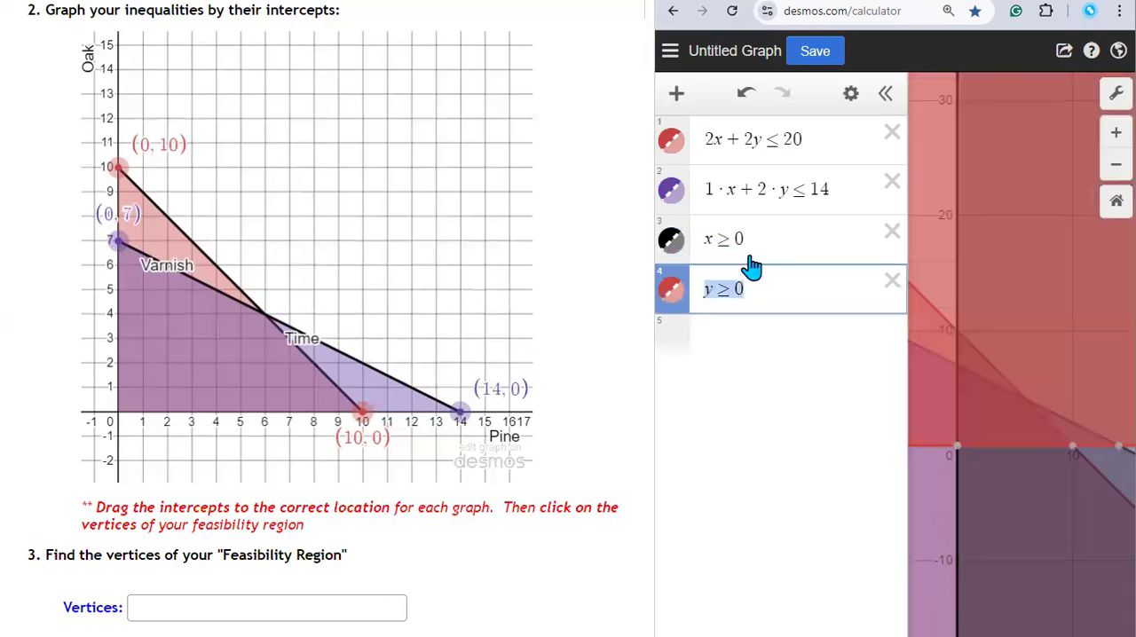
# Step: Widen the calculator window and add the restriction {1·x+2·y≤14} to the 2x+2y≤20 inequality, reusing the second expression
pyautogui.click(651, 397)
pyautogui.moveTo(651, 398); pyautogui.dragTo(192, 398)
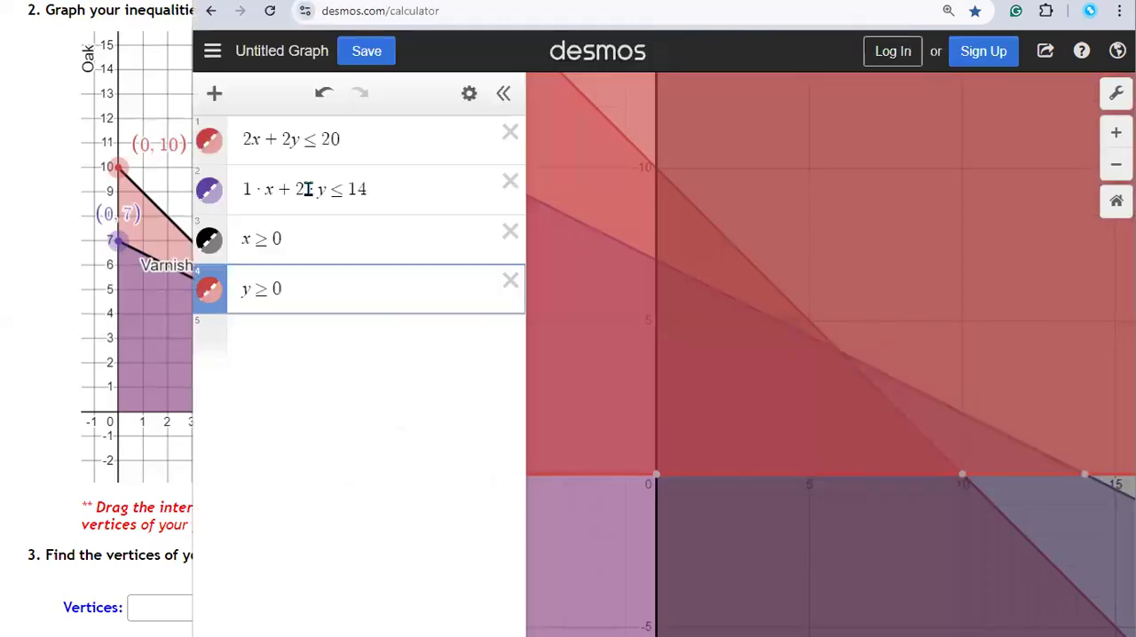
pyautogui.click(370, 137)
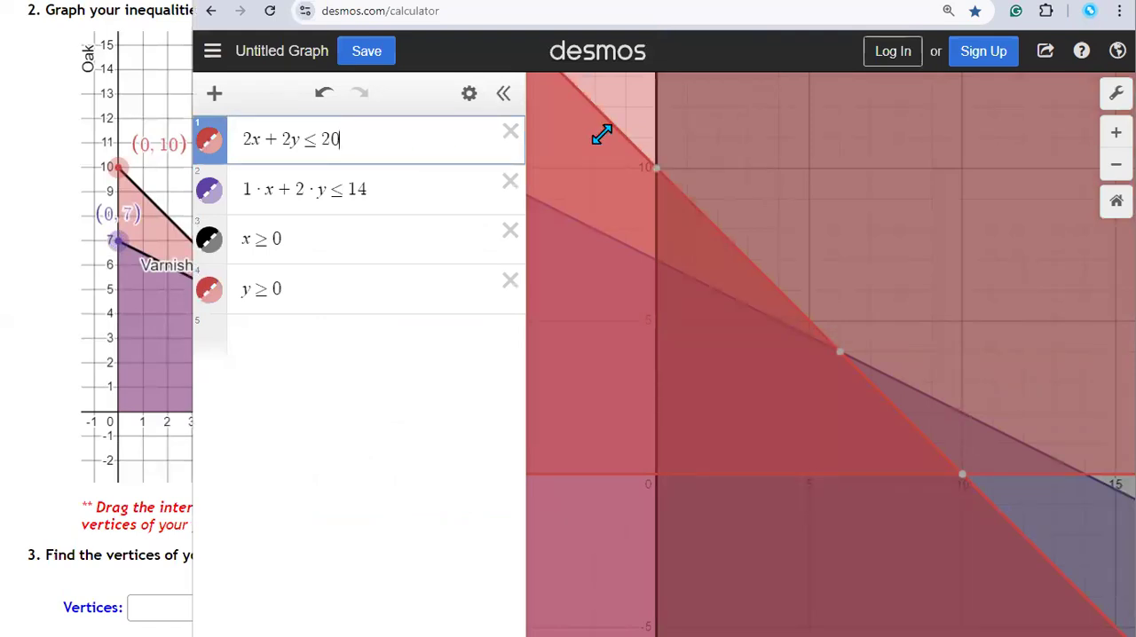
pyautogui.write('{')
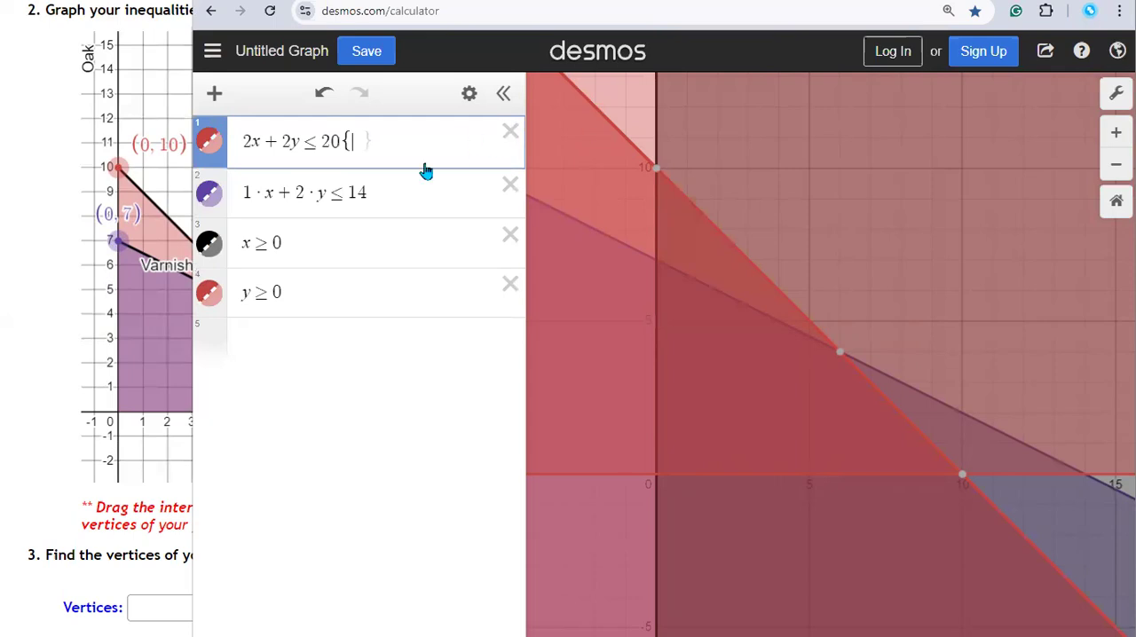
pyautogui.moveTo(246, 191); pyautogui.dragTo(413, 202)
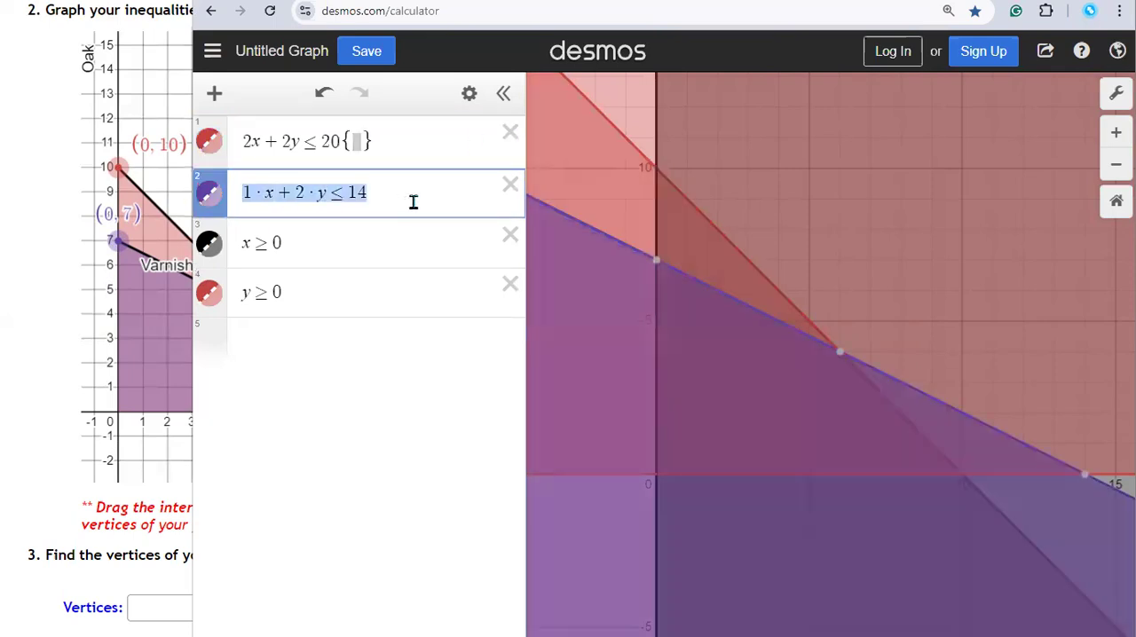
pyautogui.hotkey('ctrl', 'x')
pyautogui.press('Up')
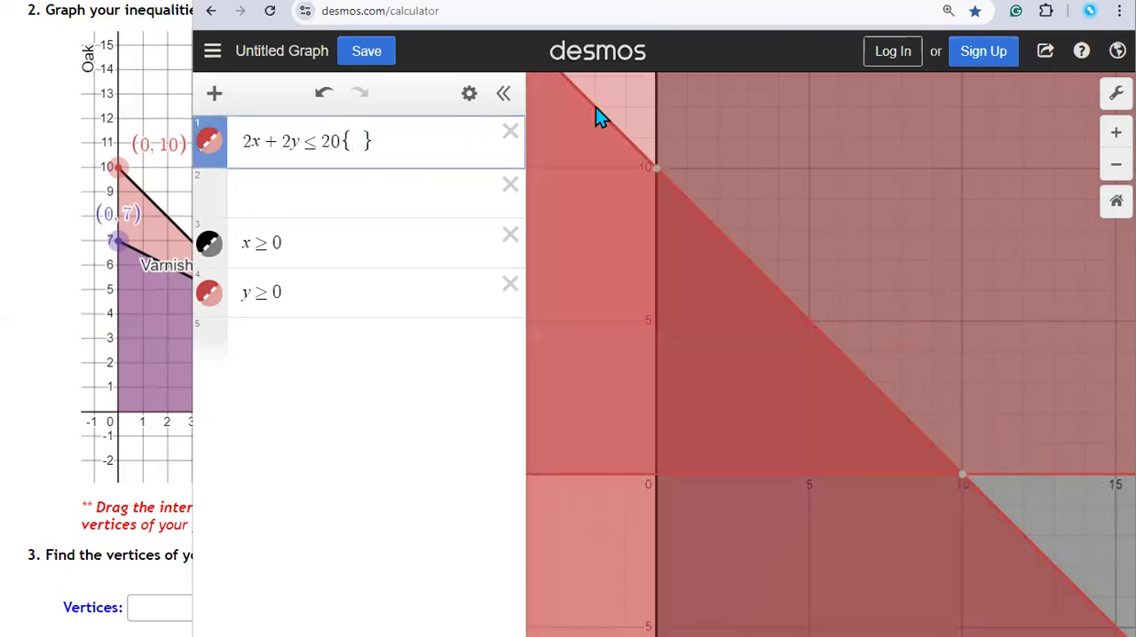
pyautogui.hotkey('ctrl', 'v')
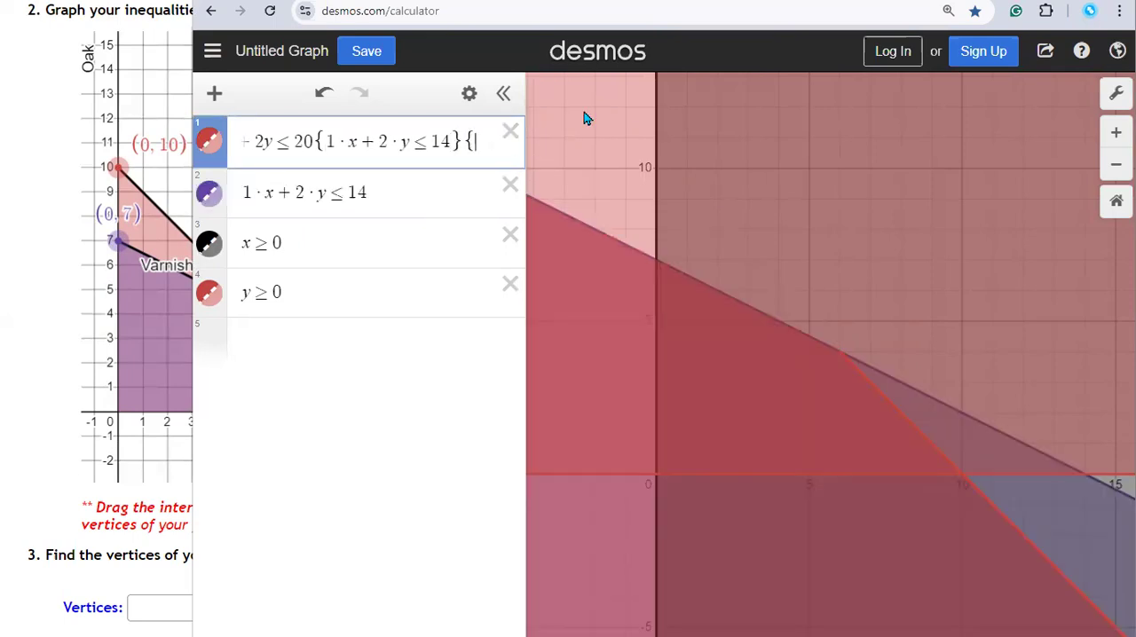
# Step: Add the restrictions {x≥0} and {y≥0} to the end of the first inequality
pyautogui.write('x')
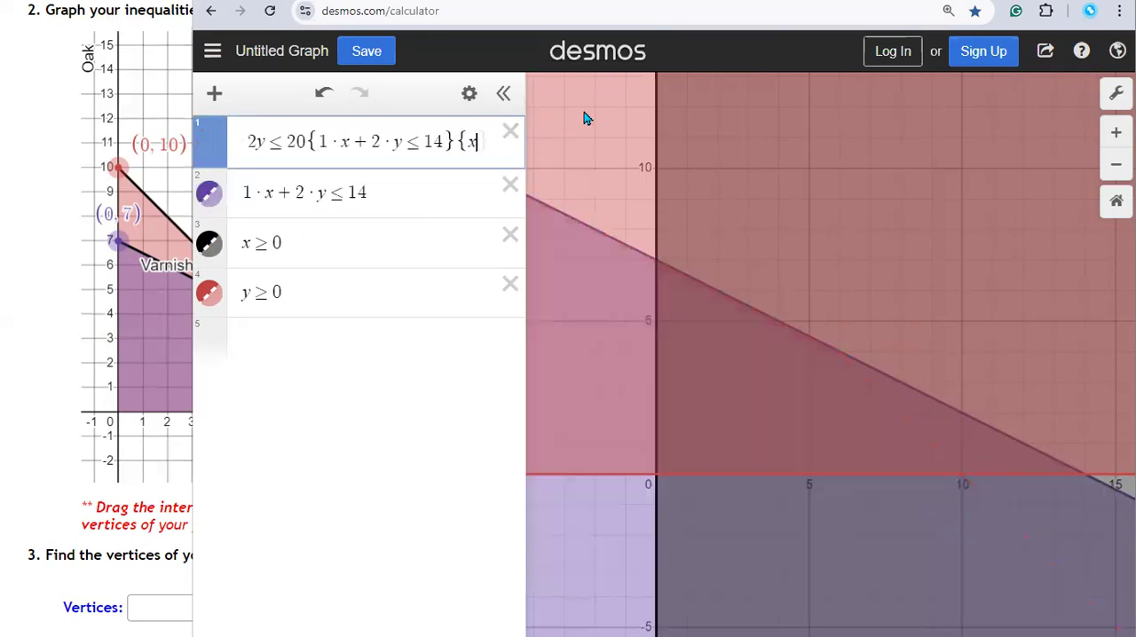
pyautogui.write('>=0')
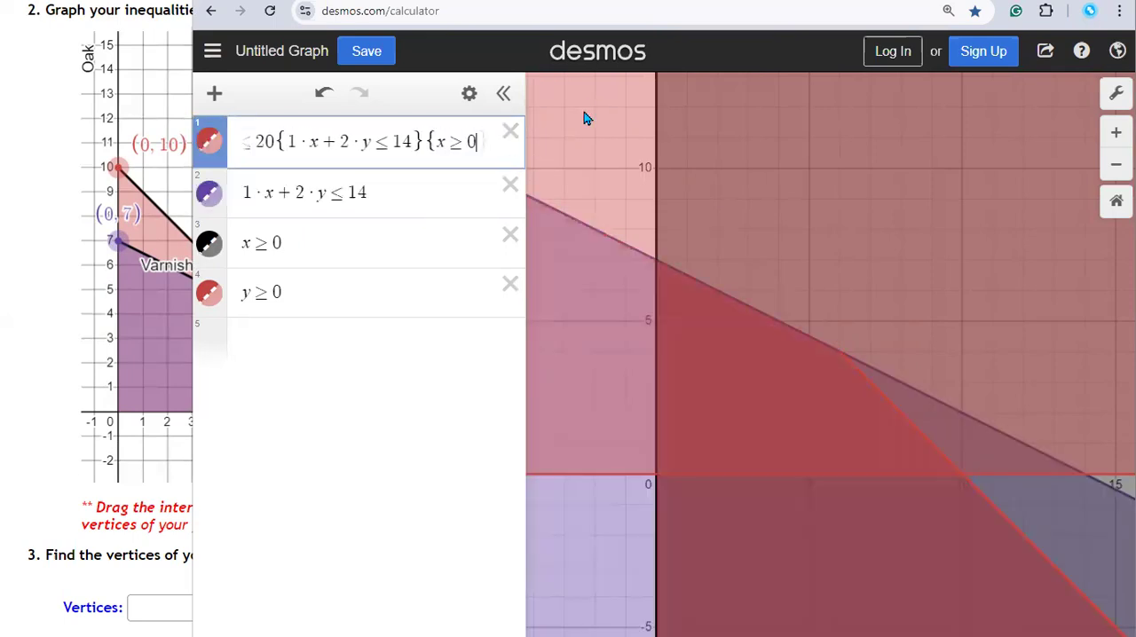
pyautogui.press('Right')
pyautogui.write('{y>')
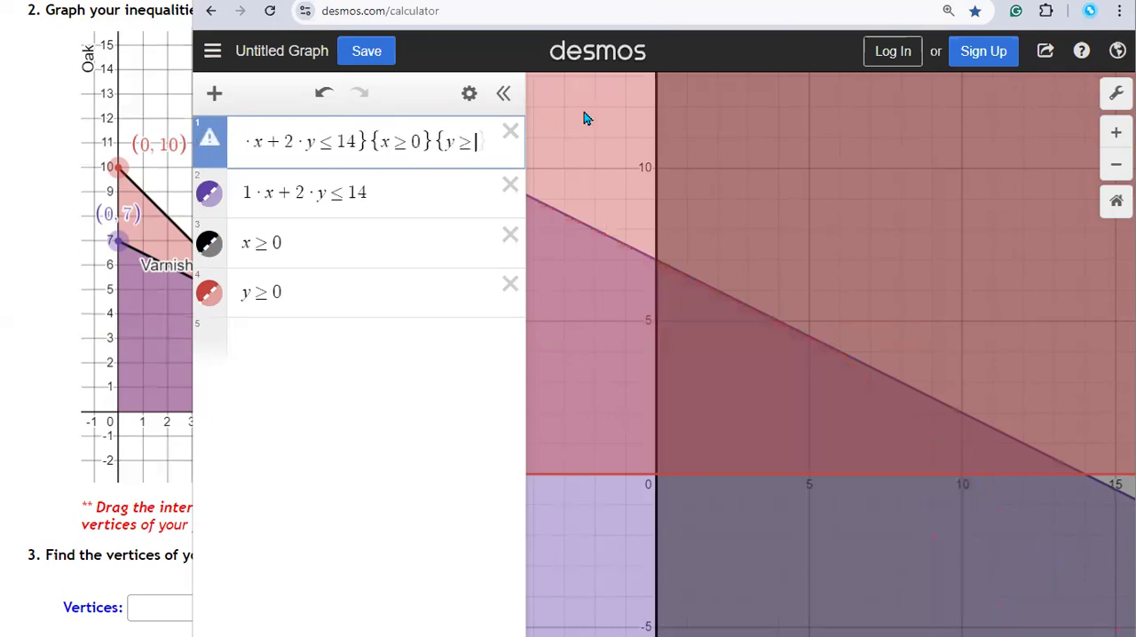
pyautogui.write('0{1')
# Step: Turn the separate 1·x+2·y≤14 inequality into the boundary equation 1·x+2·y=14
pyautogui.click(348, 193)
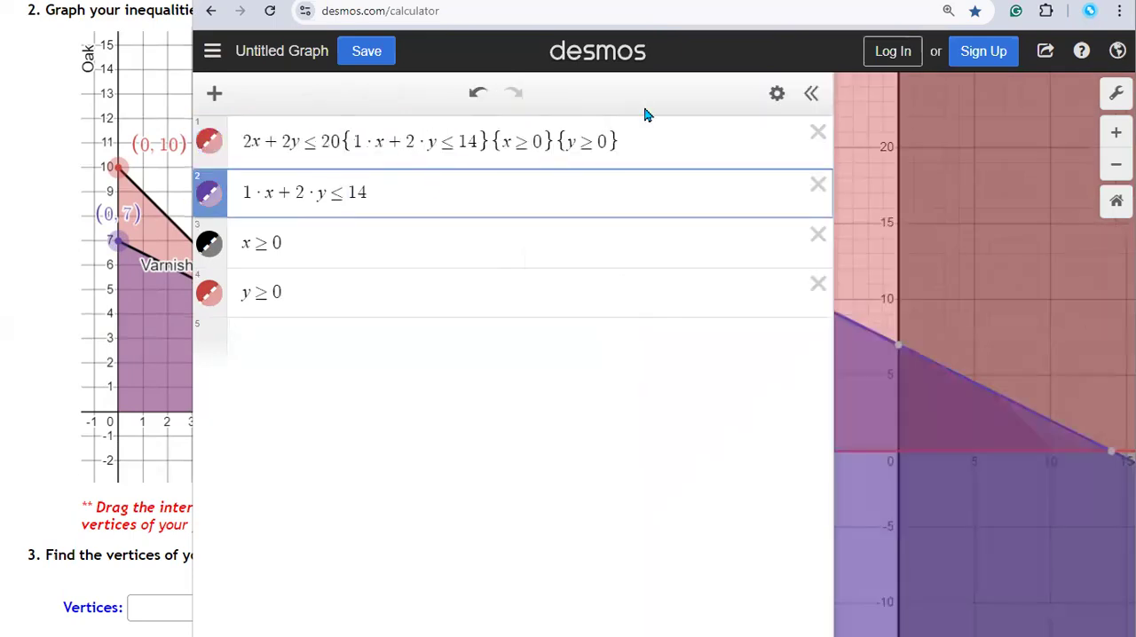
pyautogui.press('BackSpace')
pyautogui.write('=')
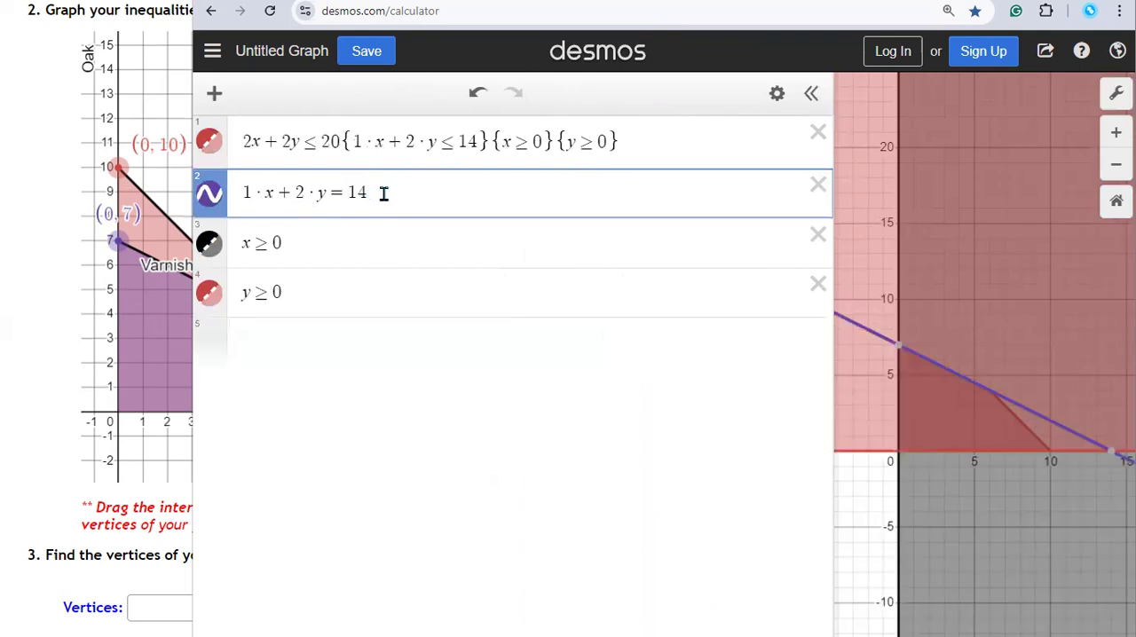
# Step: Copy 2x+2y≤20 from the first expression into a new fifth line and change it to 2x+2y=20
pyautogui.click(245, 142)
pyautogui.moveTo(246, 142); pyautogui.dragTo(338, 144)
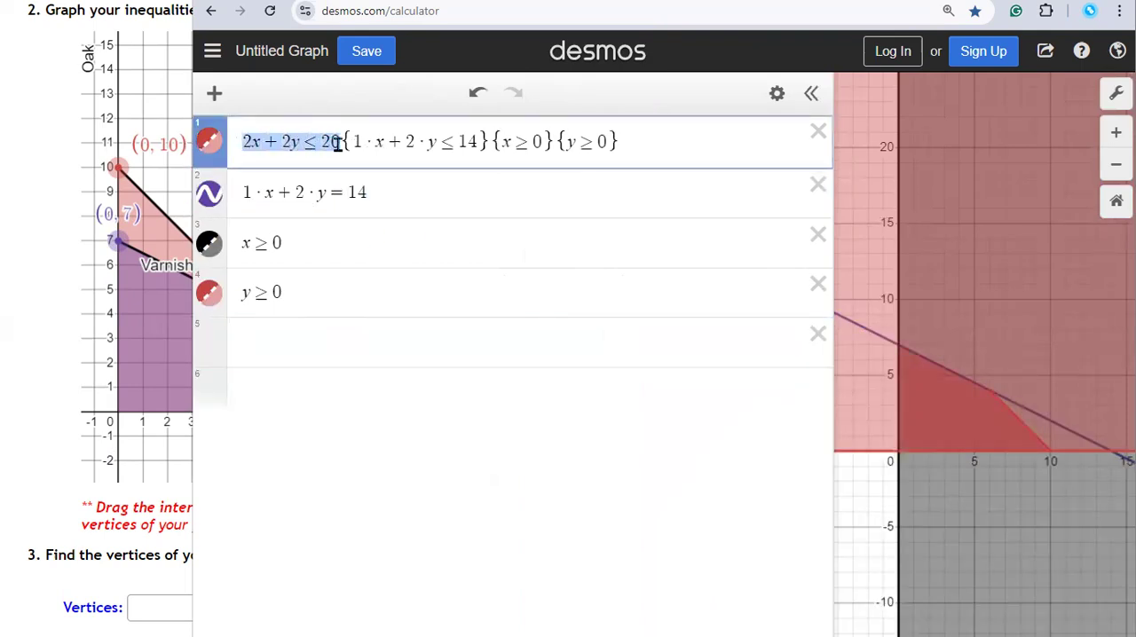
pyautogui.hotkey('ctrl', 'c')
pyautogui.click(266, 344)
pyautogui.hotkey('ctrl', 'v')
pyautogui.click(318, 342)
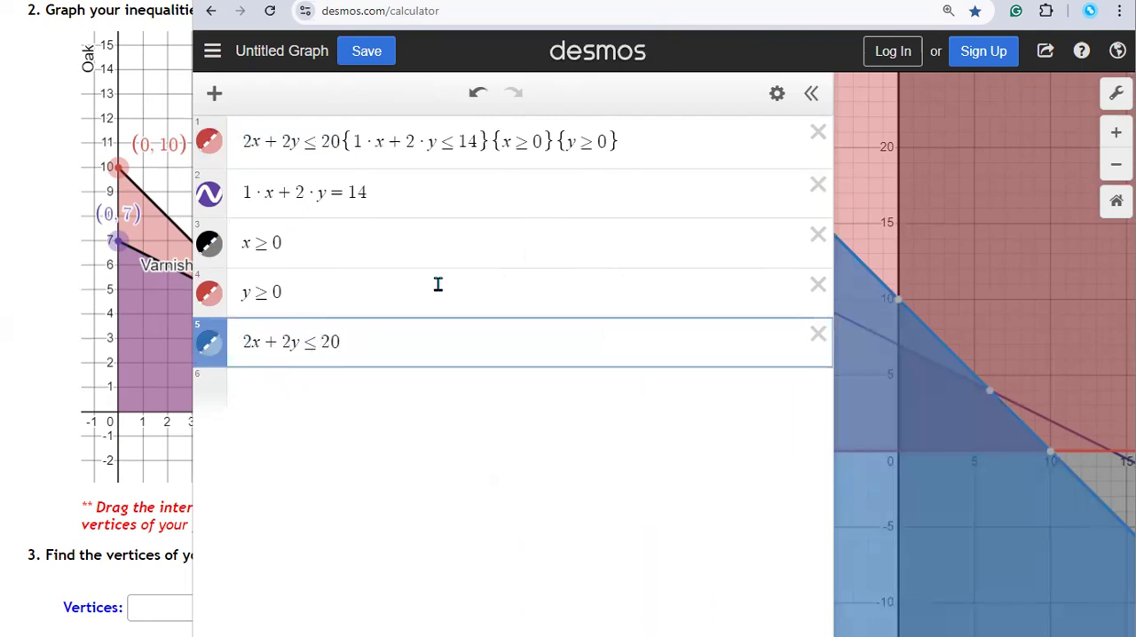
pyautogui.press('BackSpace')
pyautogui.write('=')
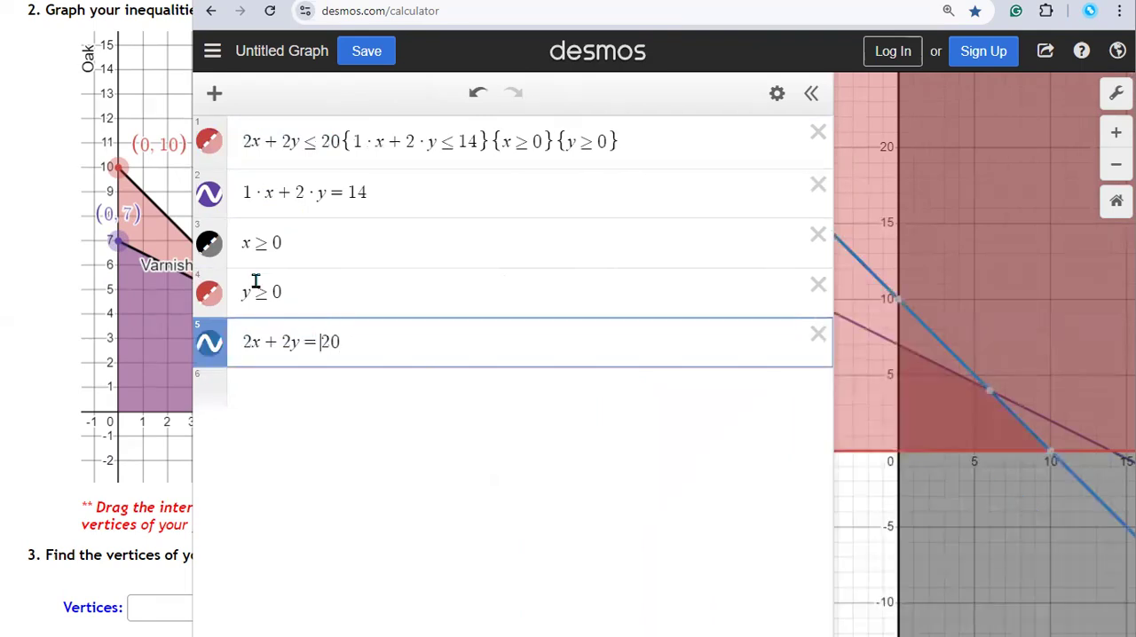
# Step: Change the x≥0 and y≥0 expressions to the equations x=0 and y=0
pyautogui.click(264, 242)
pyautogui.press('BackSpace')
pyautogui.write('=')
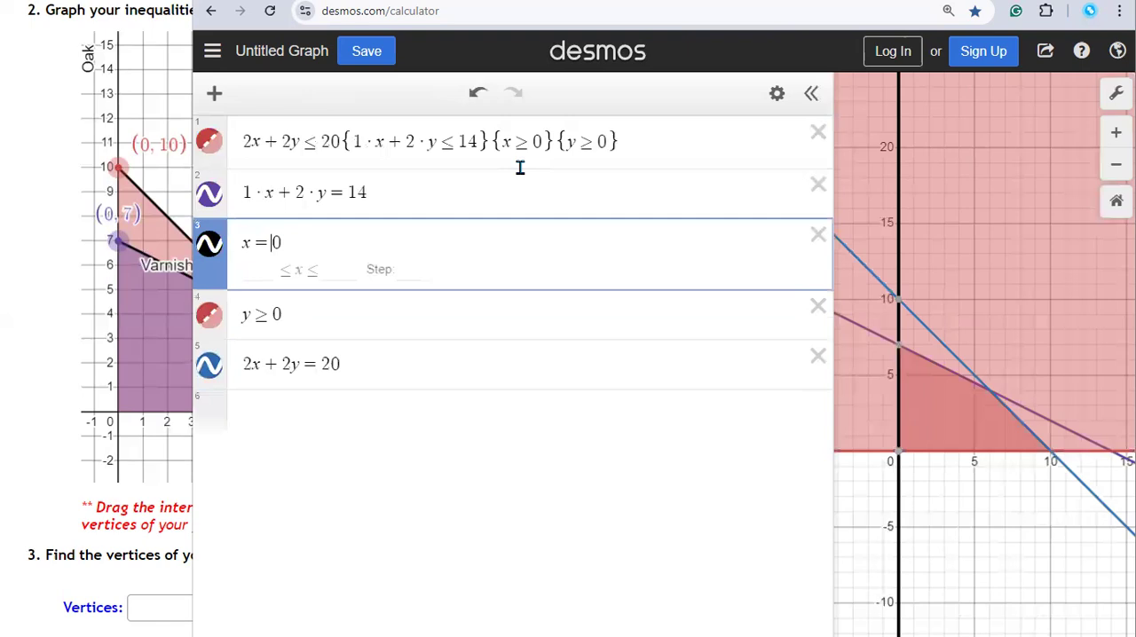
pyautogui.press('Down')
pyautogui.press('BackSpace')
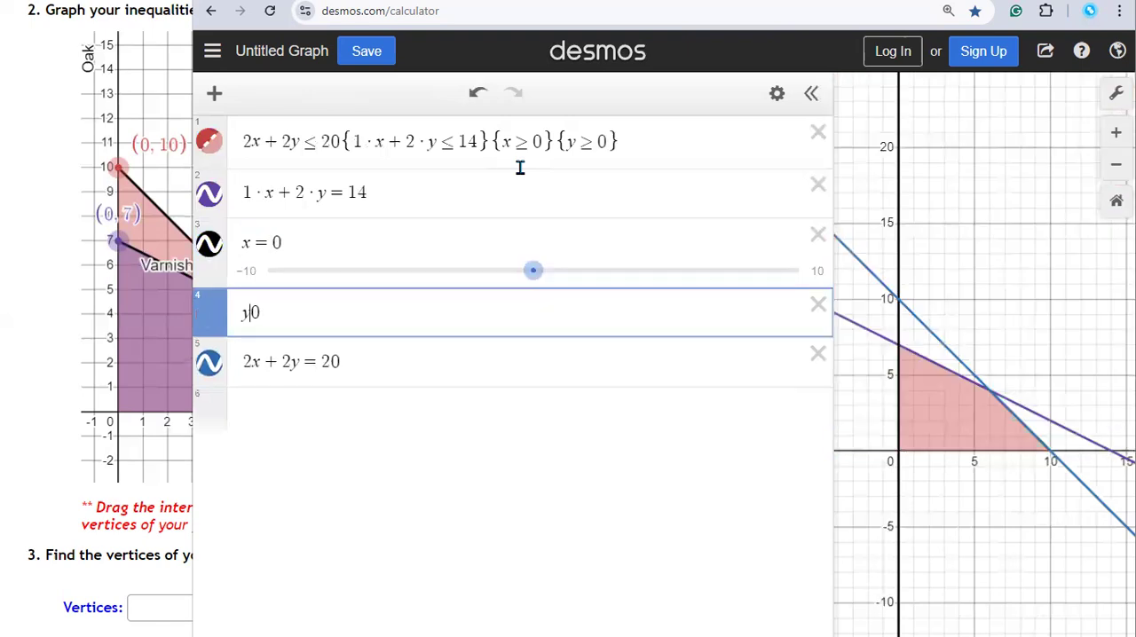
pyautogui.write('=')
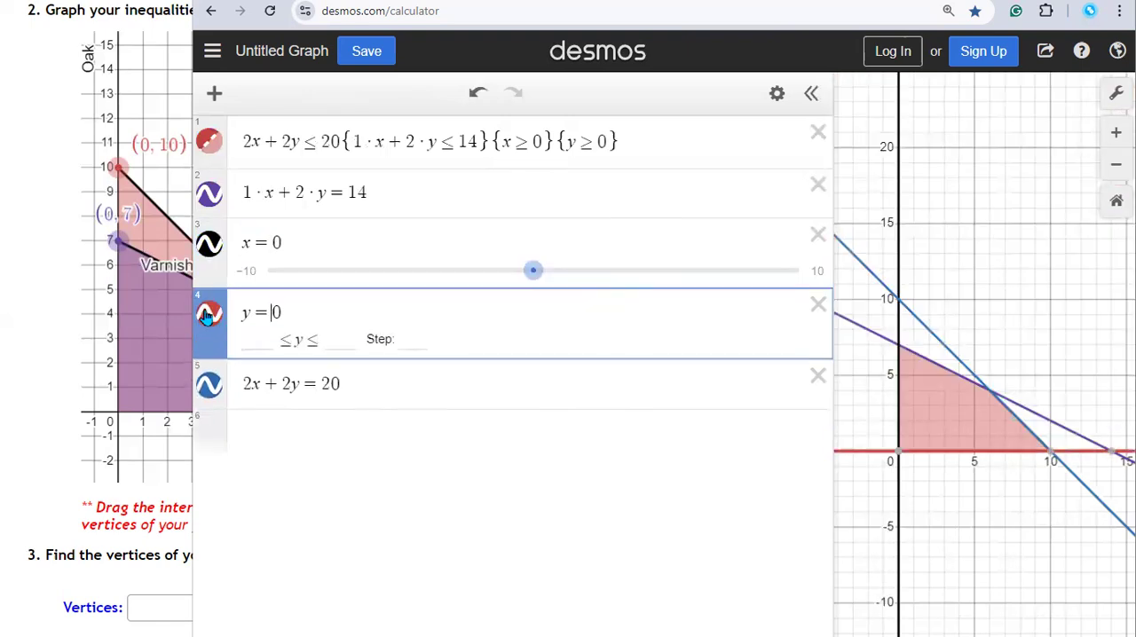
# Step: Colour the y=0 line black and the 2x+2y=20 line red, and finish editing the list
pyautogui.click(207, 316)
pyautogui.click(207, 316)
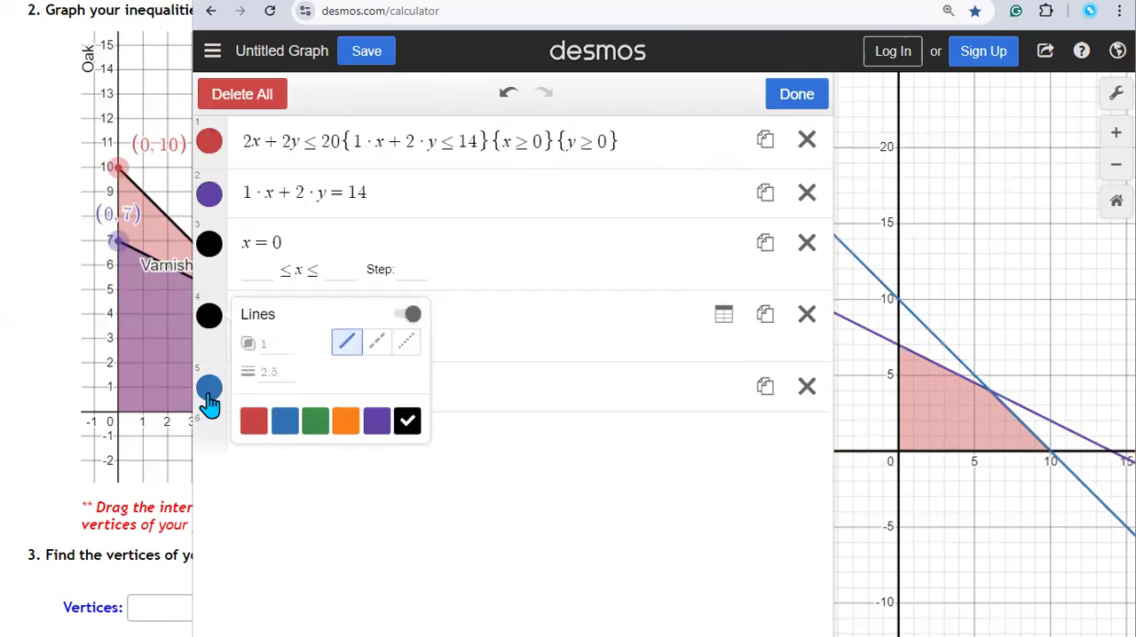
pyautogui.click(208, 398)
pyautogui.click(254, 491)
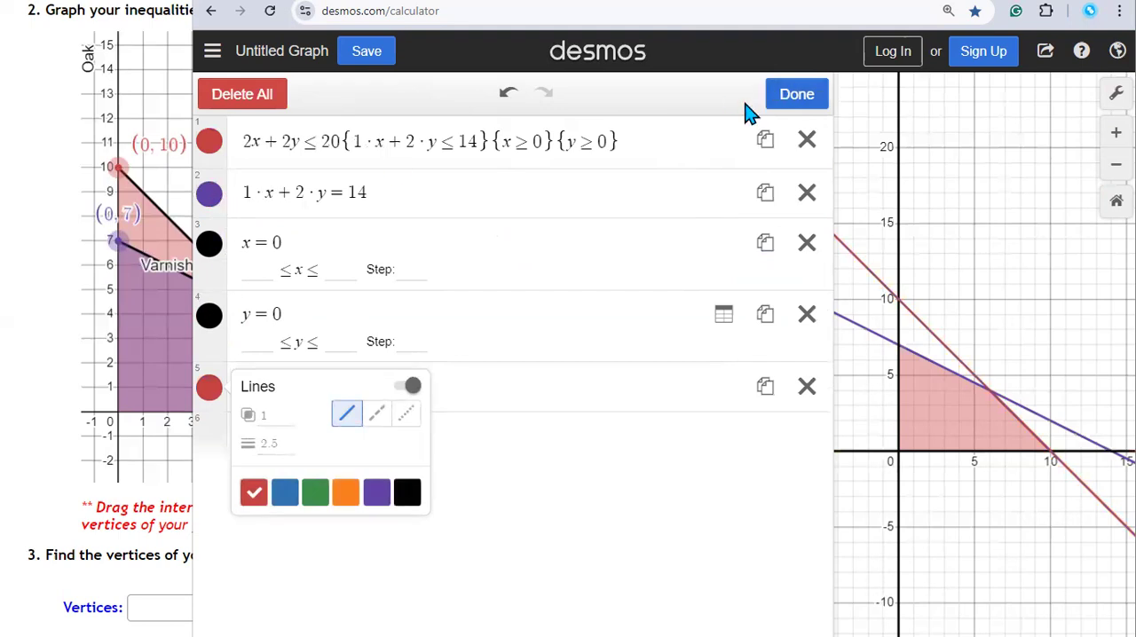
pyautogui.click(796, 95)
# Step: Review the first expression's main inequality and its 1·x+2·y≤14 restriction
pyautogui.click(241, 140)
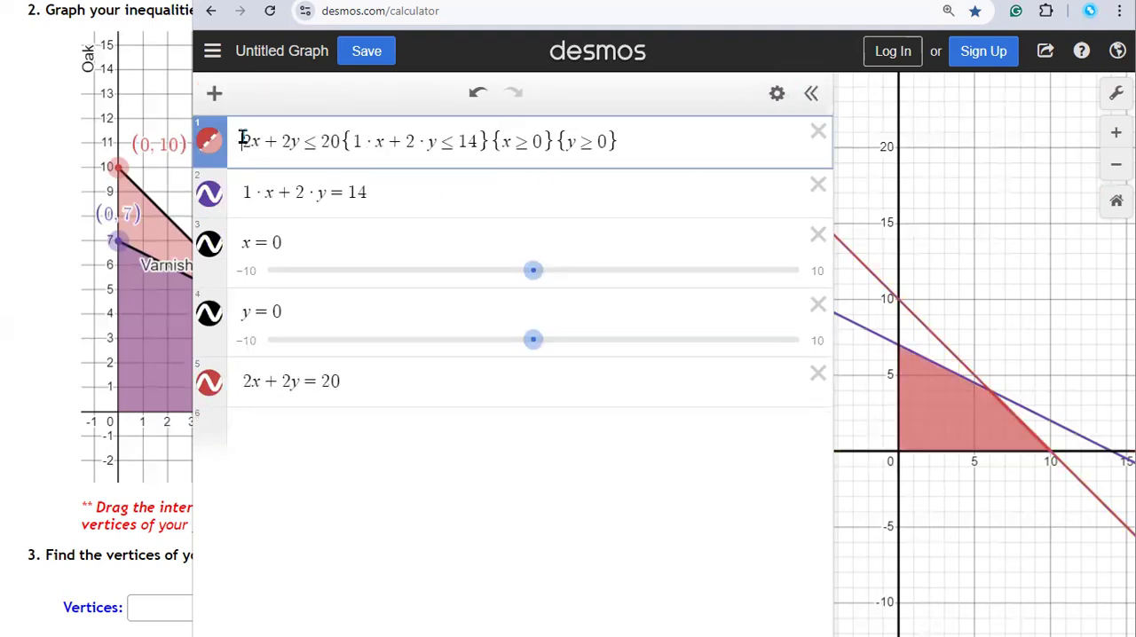
pyautogui.moveTo(245, 139); pyautogui.dragTo(342, 146)
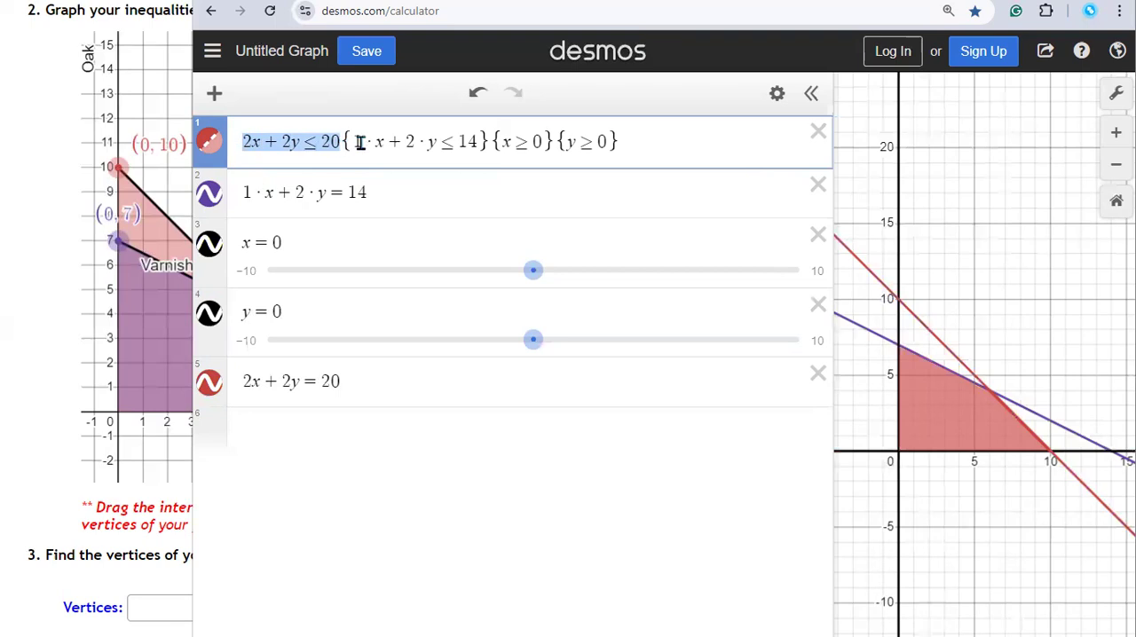
pyautogui.moveTo(354, 142); pyautogui.dragTo(478, 144)
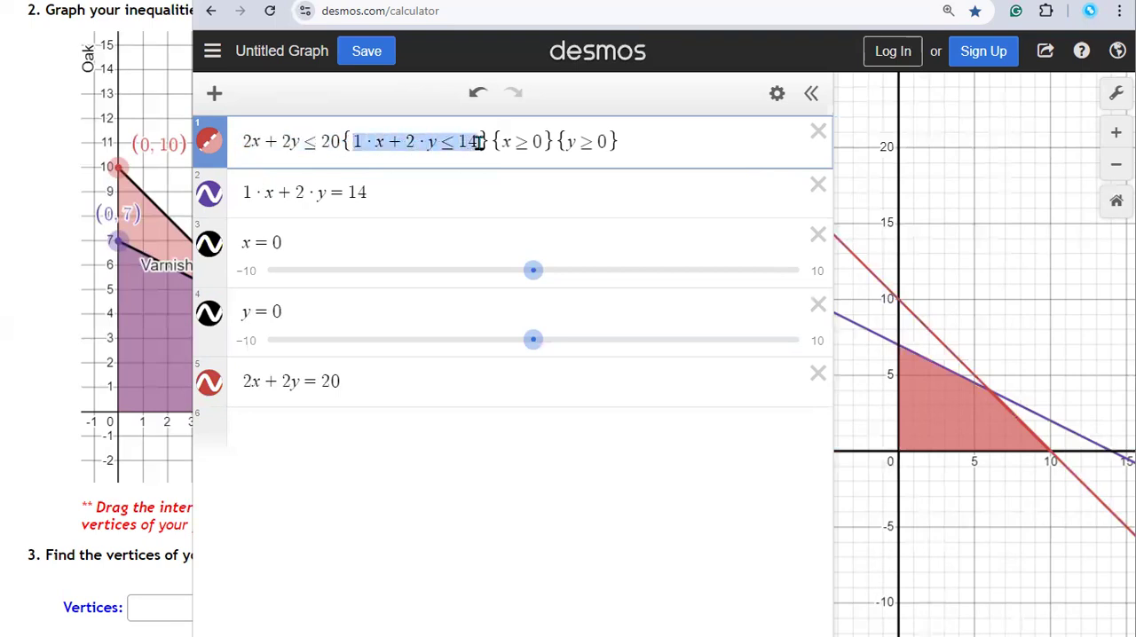
# Step: Simplify the varnish restriction in the first expression to x+2y≤14
pyautogui.click(432, 142)
pyautogui.press('BackSpace')
pyautogui.click(378, 142)
pyautogui.press('BackSpace')
pyautogui.press('BackSpace')
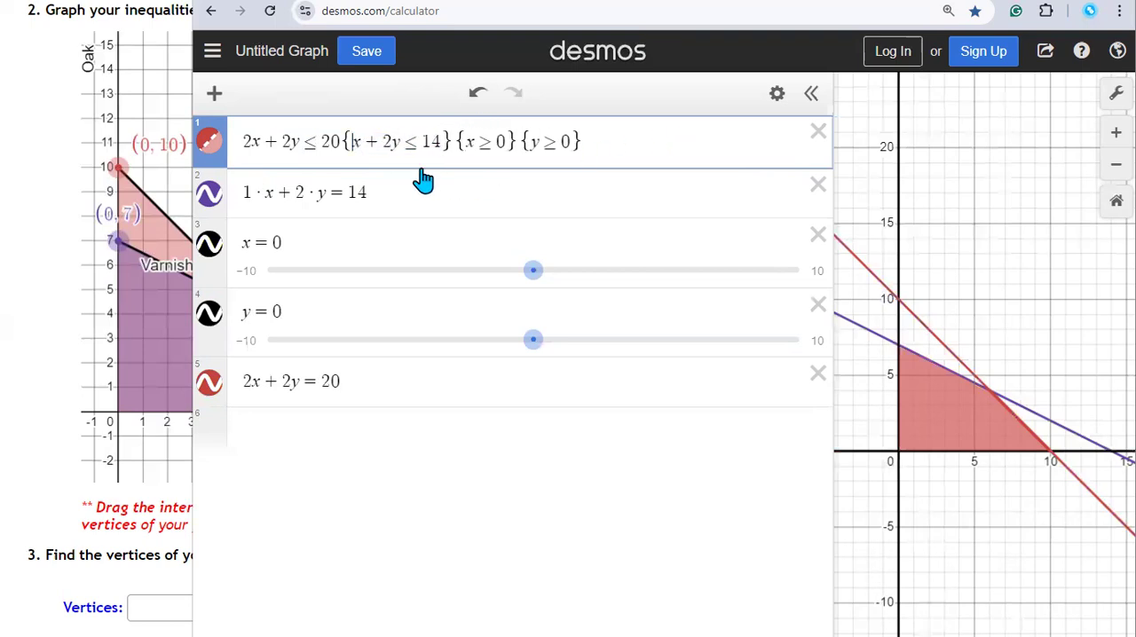
pyautogui.moveTo(465, 142); pyautogui.dragTo(572, 142)
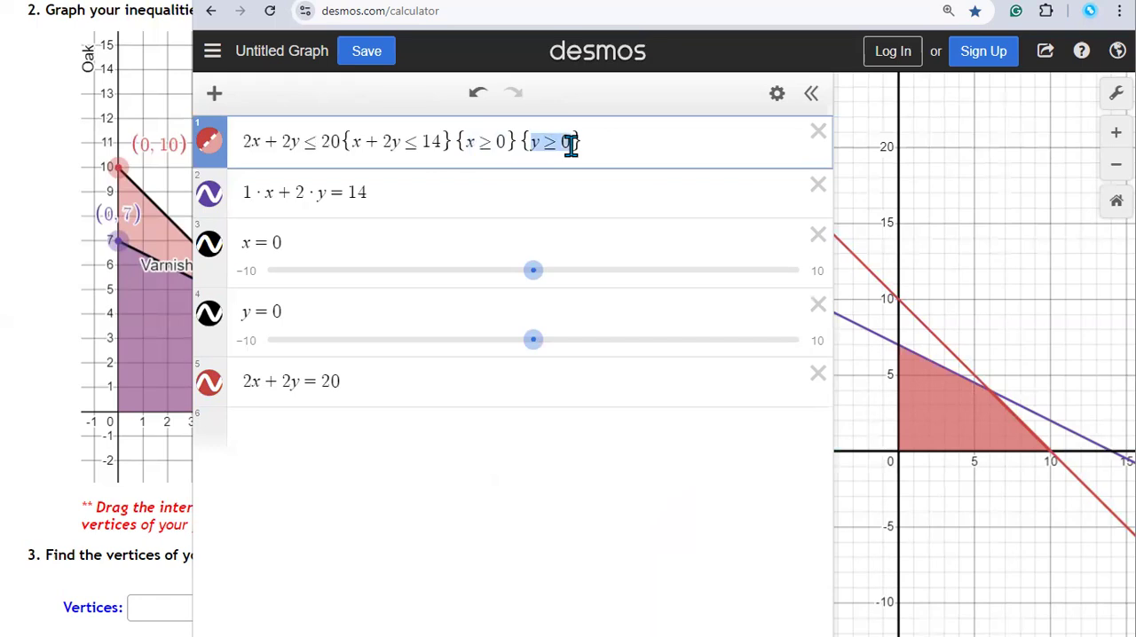
# Step: Simplify the second expression to the equation x+2y=14
pyautogui.click(390, 196)
pyautogui.press('Left')
pyautogui.press('Left')
pyautogui.press('Left')
pyautogui.press('Left')
pyautogui.press('BackSpace')
pyautogui.click(264, 192)
pyautogui.press('BackSpace')
pyautogui.press('BackSpace')
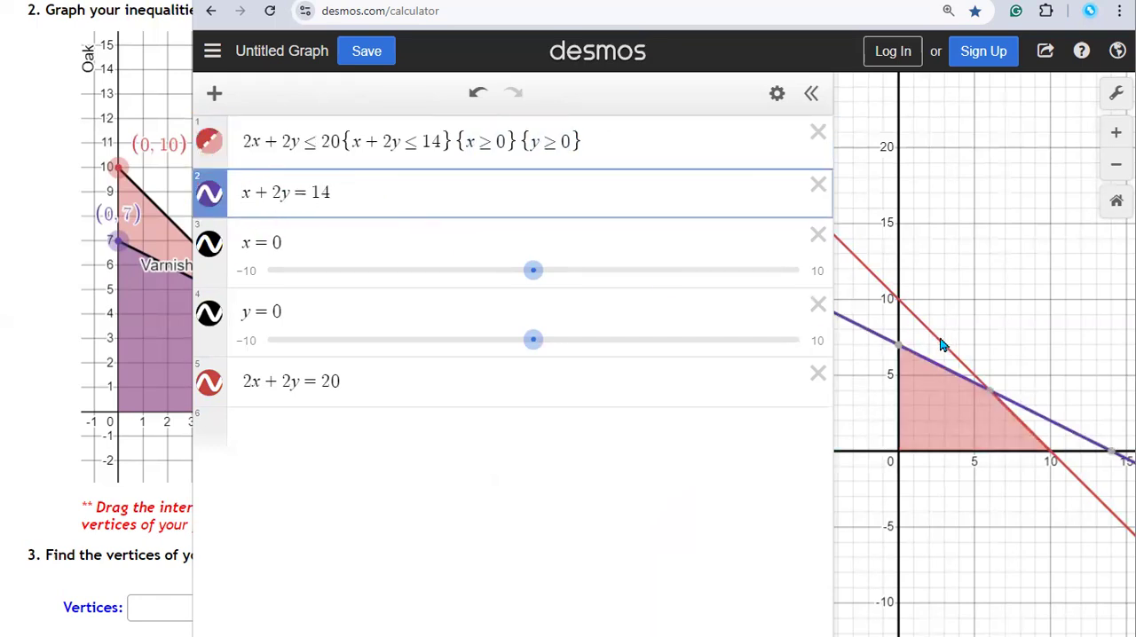
# Step: Show the coordinates of the four corners of the shaded feasibility region on the graph
pyautogui.moveTo(896, 349)
pyautogui.click(899, 347)
pyautogui.click(989, 390)
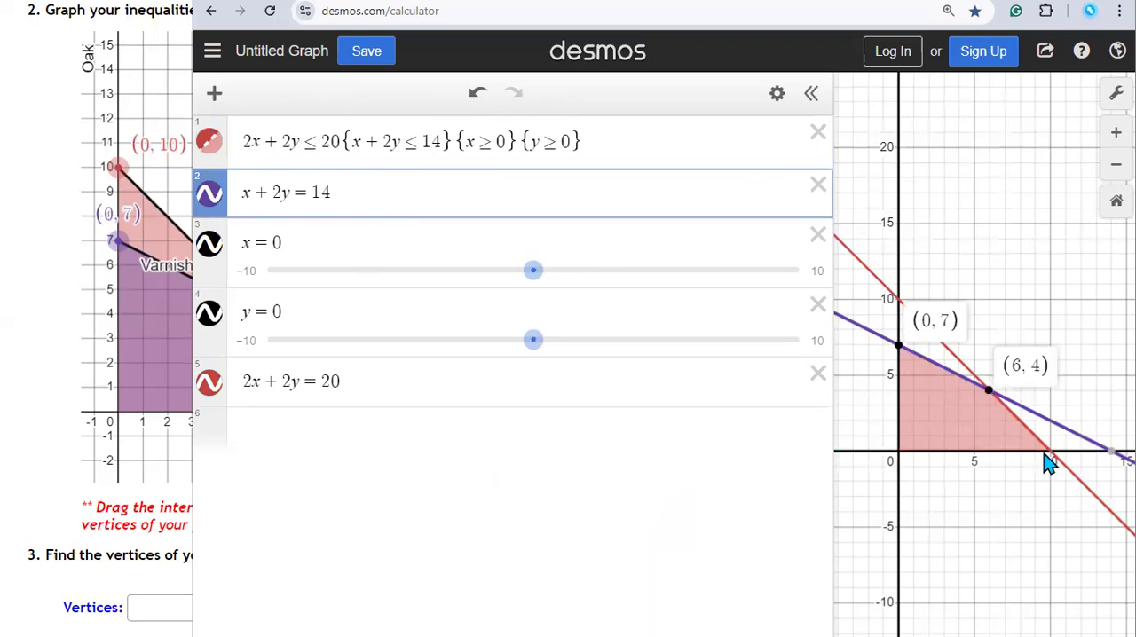
pyautogui.click(1050, 452)
pyautogui.click(899, 453)
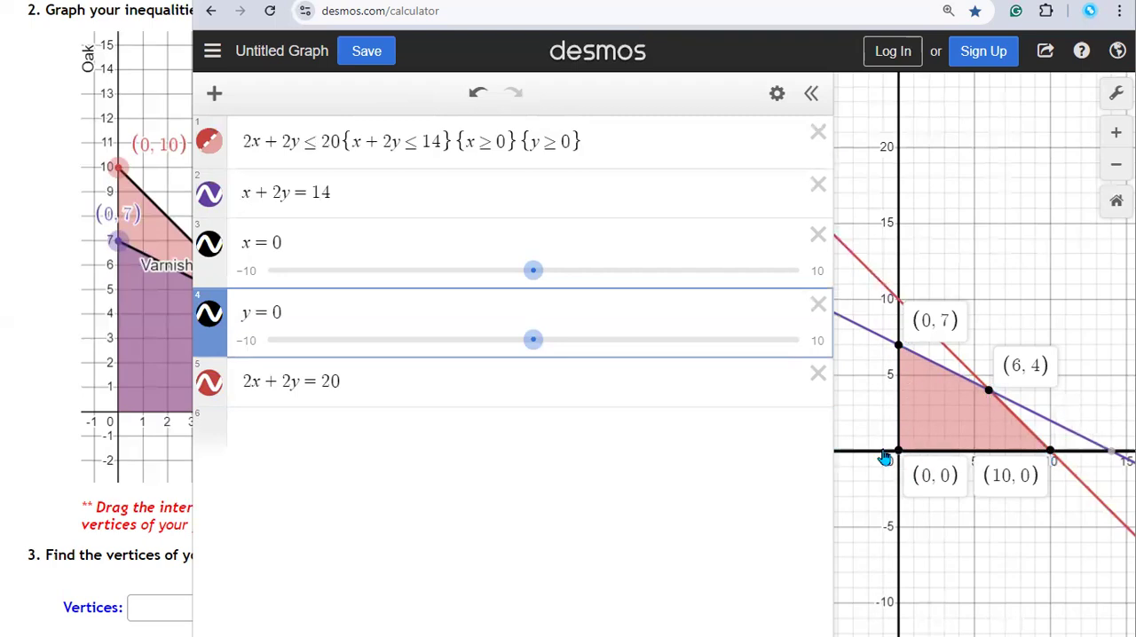
# Step: Narrow the Desmos window so the assignment shows beside it, and label the feasibility region's four corner points again
pyautogui.moveTo(832, 400); pyautogui.dragTo(193, 514)
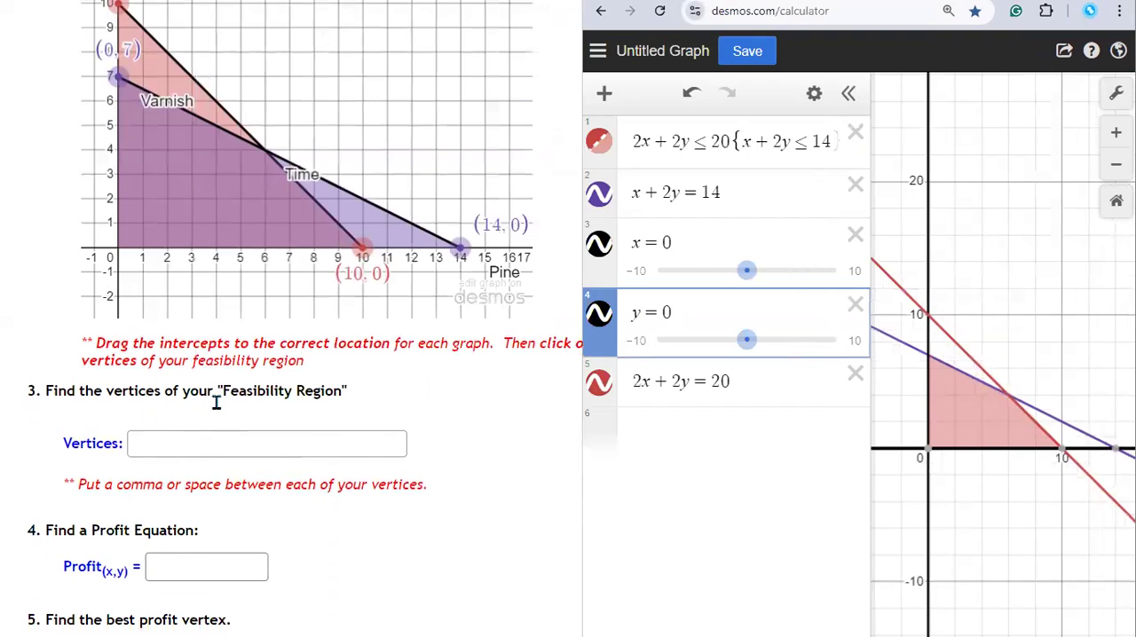
pyautogui.click(931, 362)
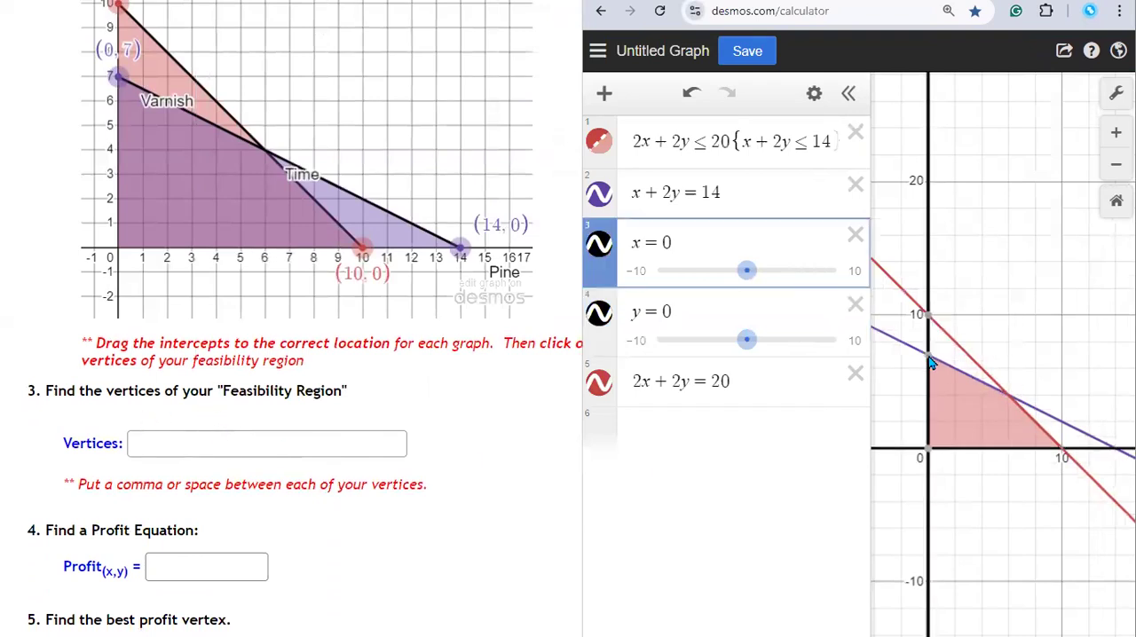
pyautogui.click(1015, 405)
pyautogui.click(1012, 399)
pyautogui.click(1062, 453)
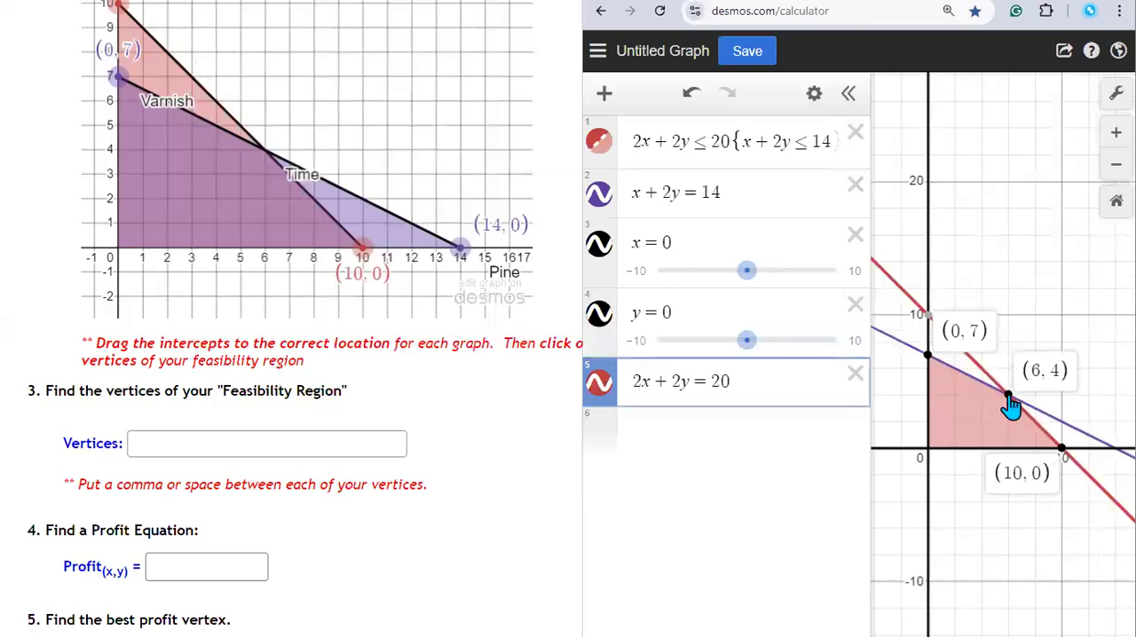
pyautogui.scroll(4, 296, 228)
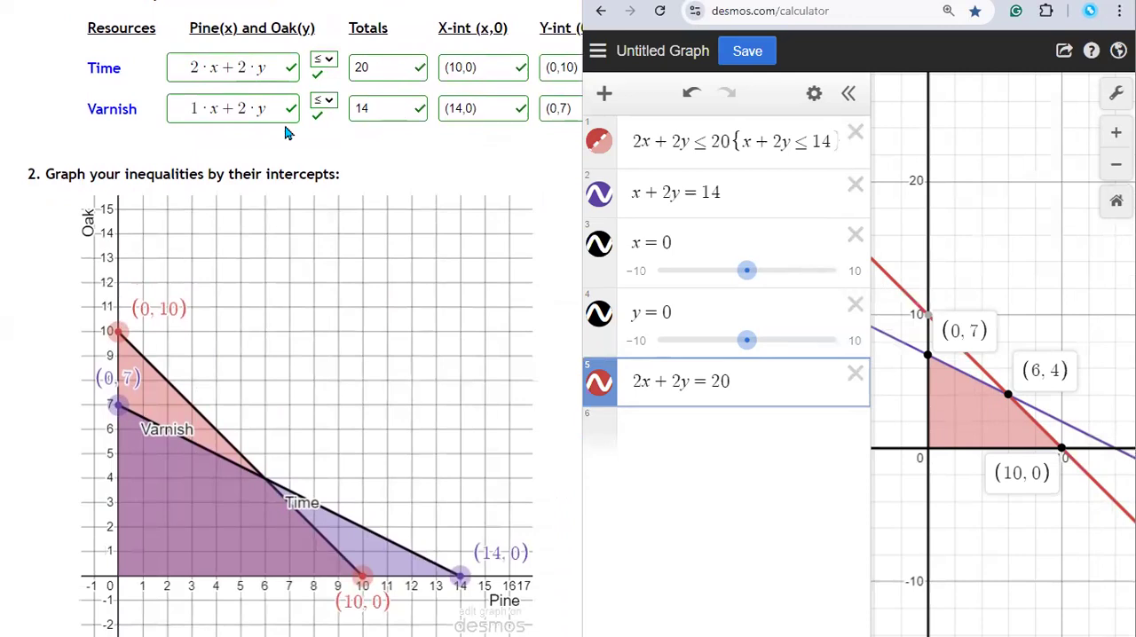
pyautogui.scroll(-1, 286, 132)
pyautogui.scroll(-2, 293, 141)
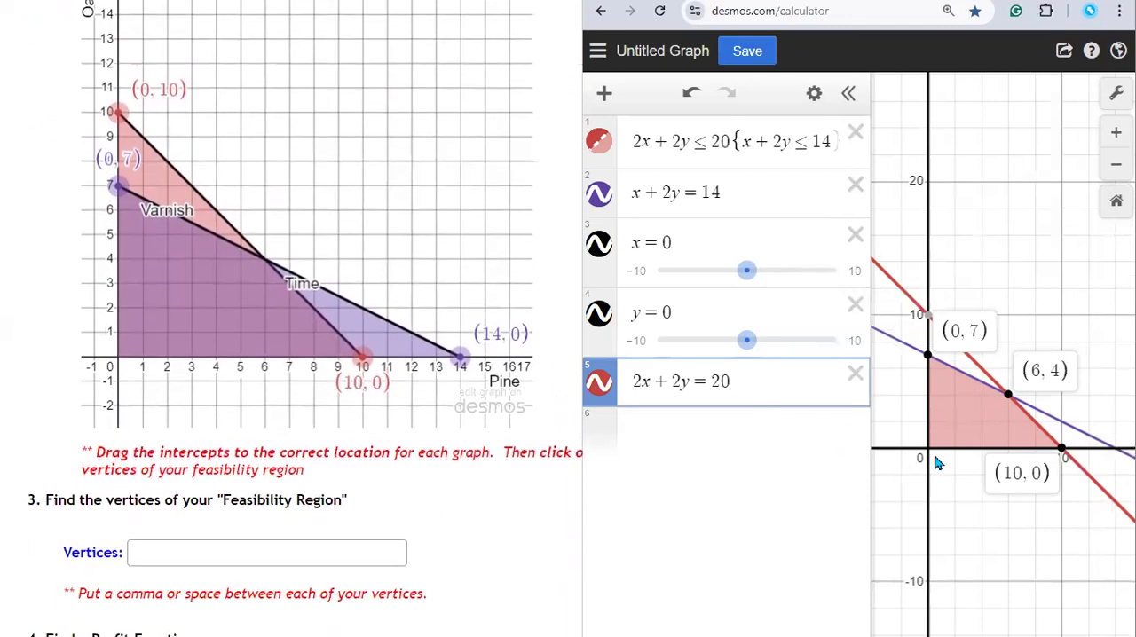
pyautogui.click(929, 451)
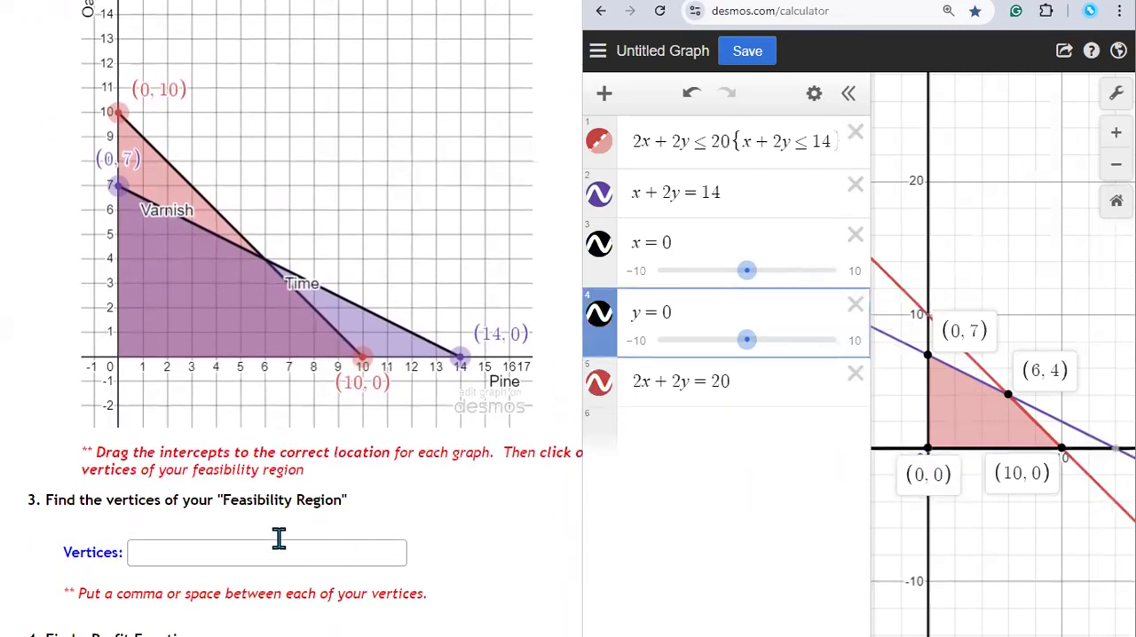
# Step: Answer the feasibility region's vertices question in myOpenMath with (0,0),(0,7),(6,4),(10,0)
pyautogui.click(182, 552)
pyautogui.click(182, 552)
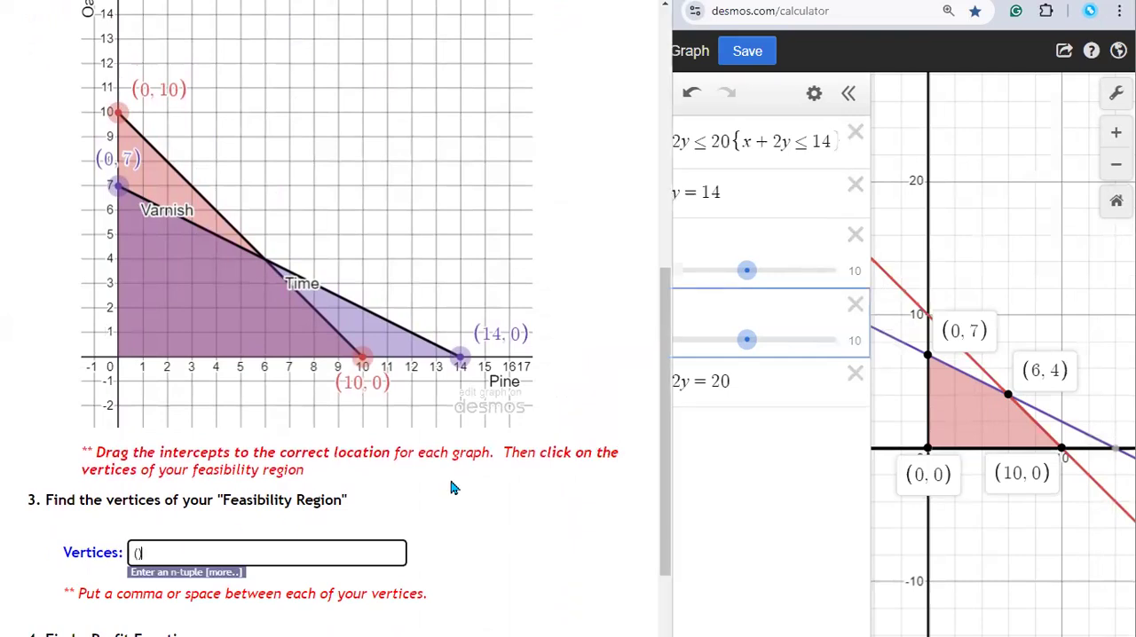
pyautogui.write('(0,0')
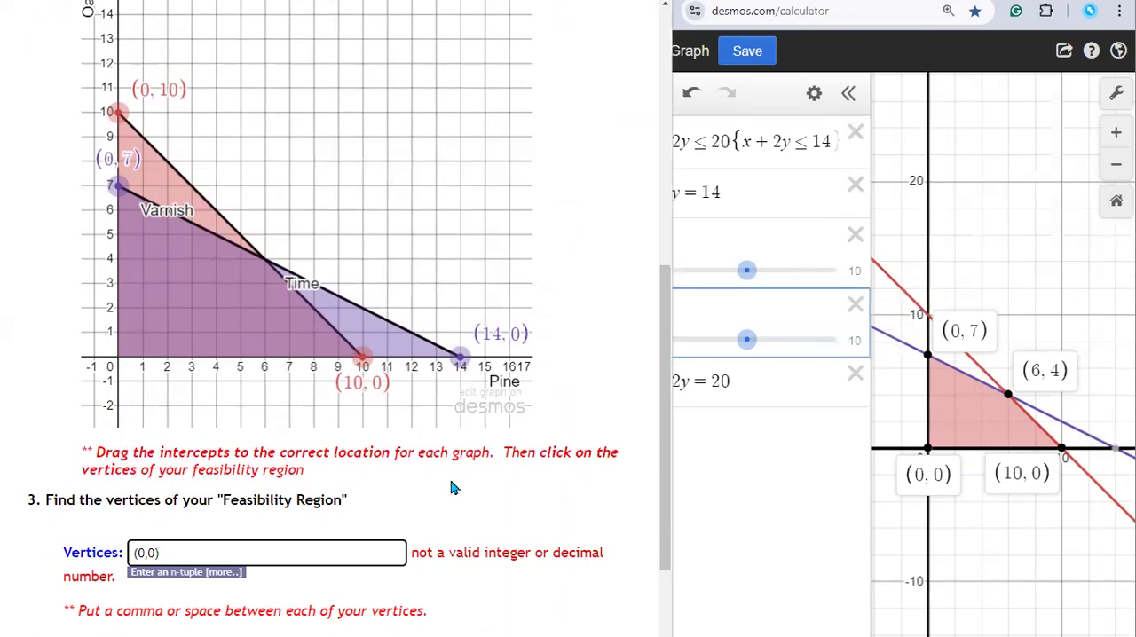
pyautogui.write('(0,7),')
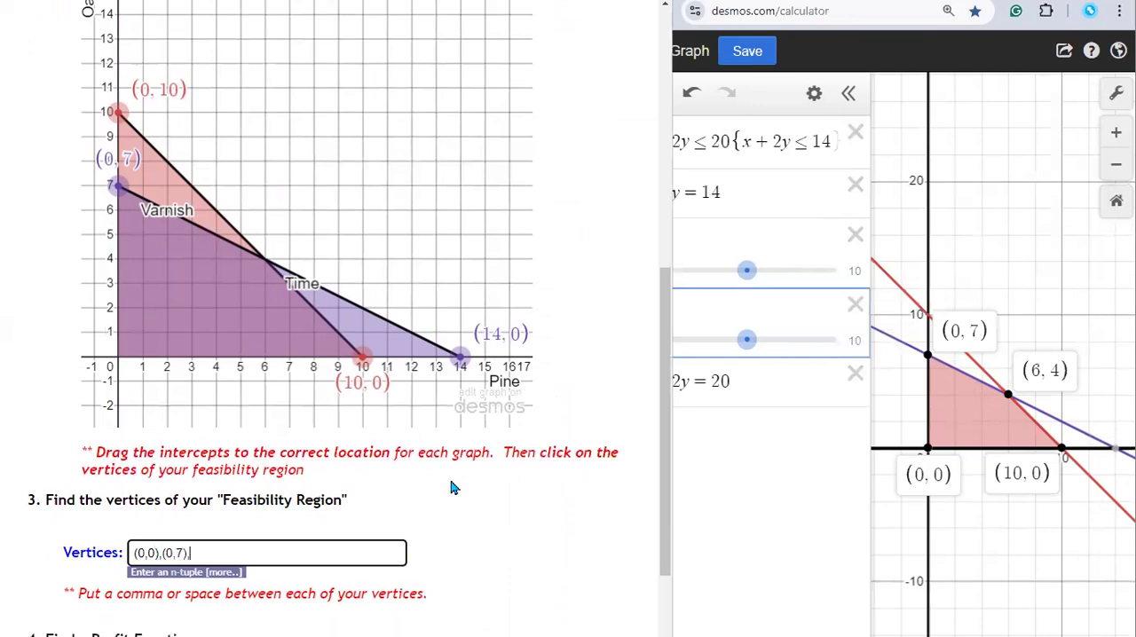
pyautogui.write('(6,4')
pyautogui.write(',(10,0)')
# Step: Review the vertices answer and the problem statement, looking for the profit made on each type of clock
pyautogui.scroll(-2, 444, 388)
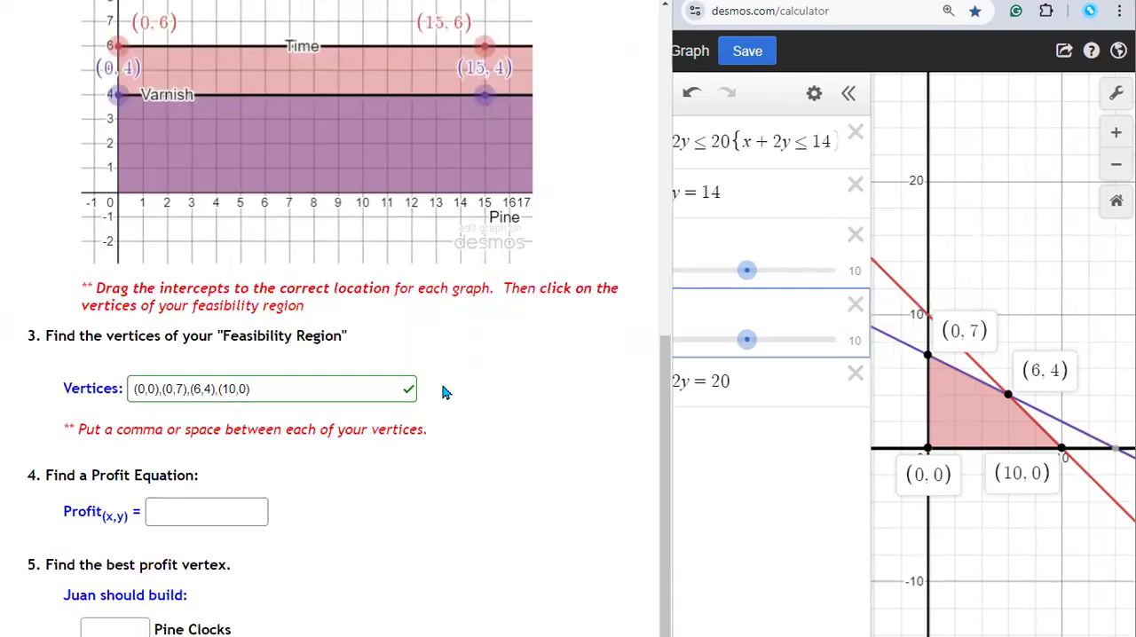
pyautogui.scroll(3, 417, 312)
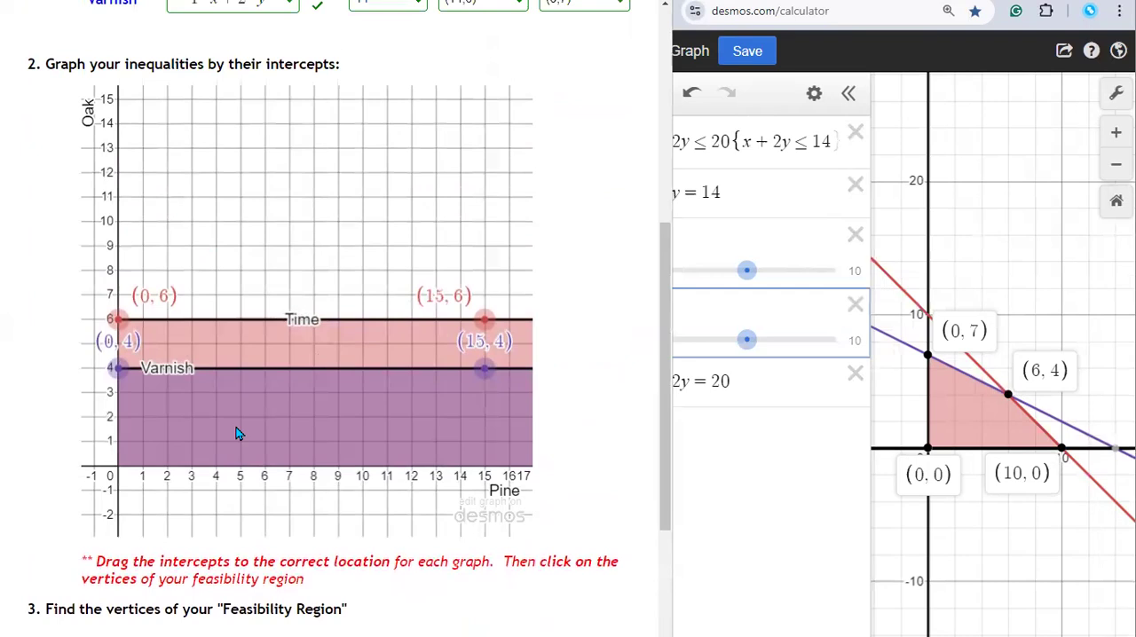
pyautogui.scroll(-3, 254, 388)
pyautogui.scroll(1, 264, 351)
pyautogui.scroll(2, 264, 346)
pyautogui.scroll(-4, 353, 557)
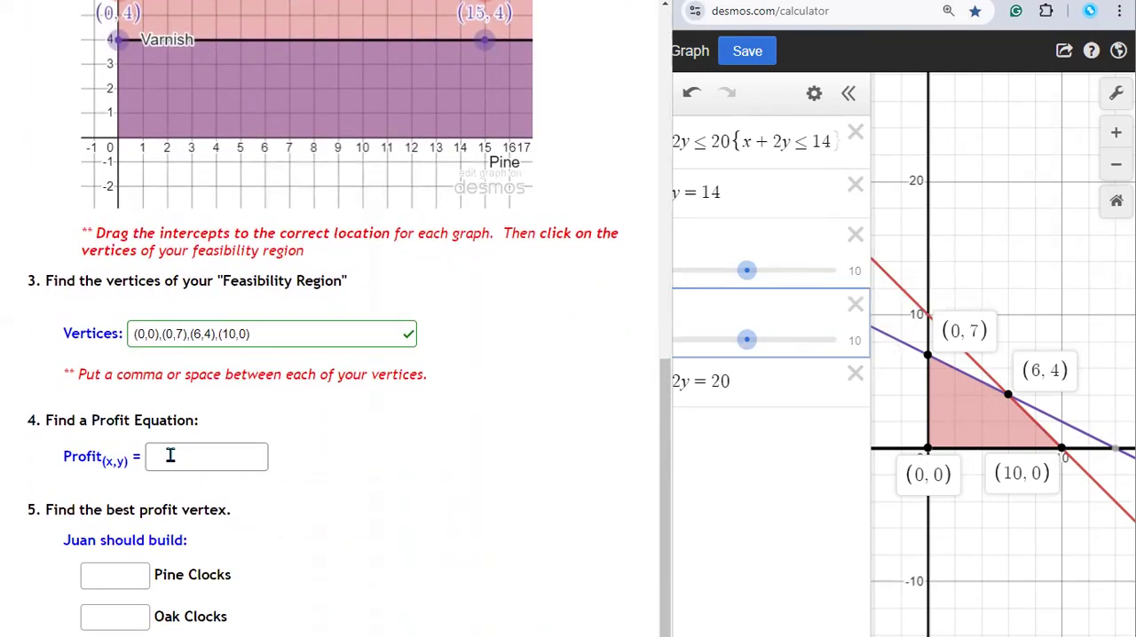
pyautogui.scroll(3, 177, 459)
pyautogui.scroll(5, 177, 459)
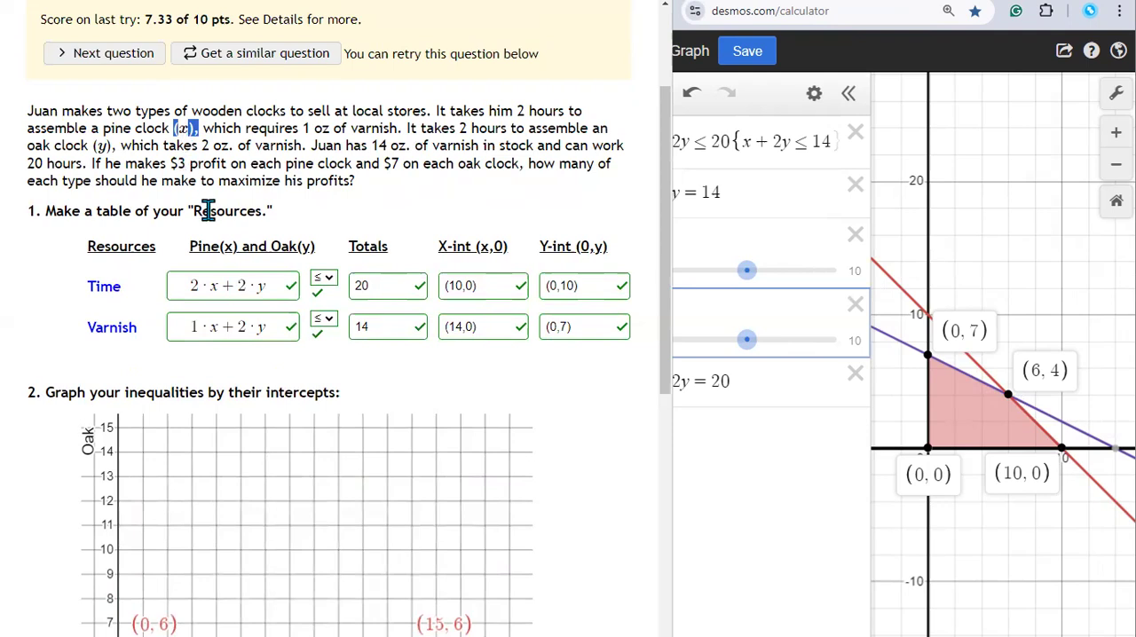
pyautogui.scroll(-7, 206, 210)
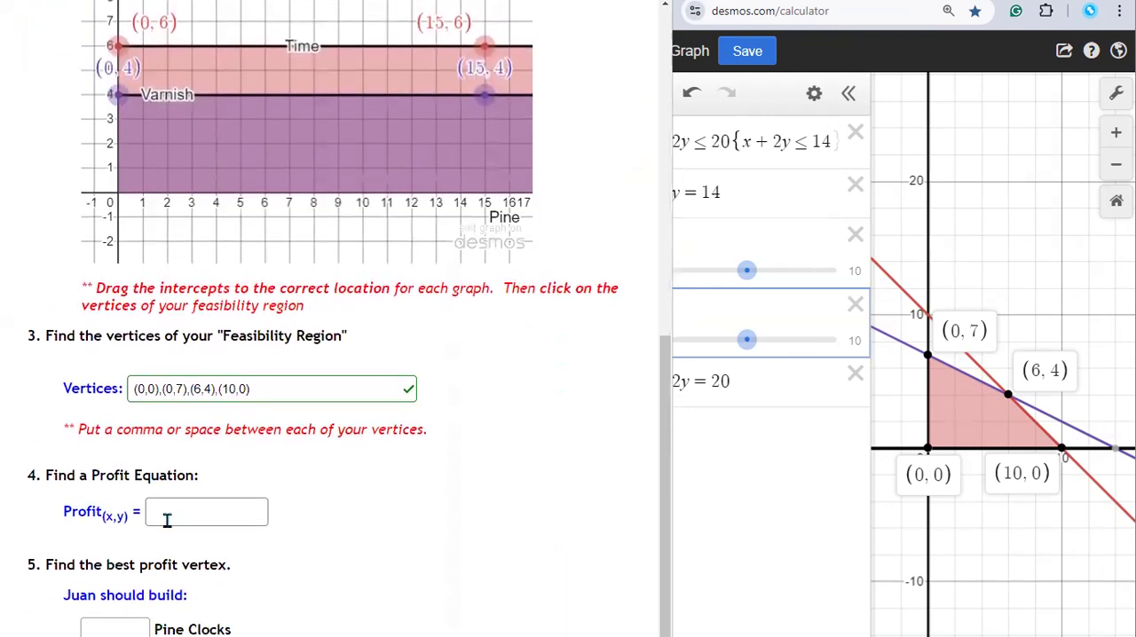
# Step: Enter 3x+7y as the profit equation, checking the oak clock variable in the problem statement
pyautogui.click(167, 520)
pyautogui.write('3x')
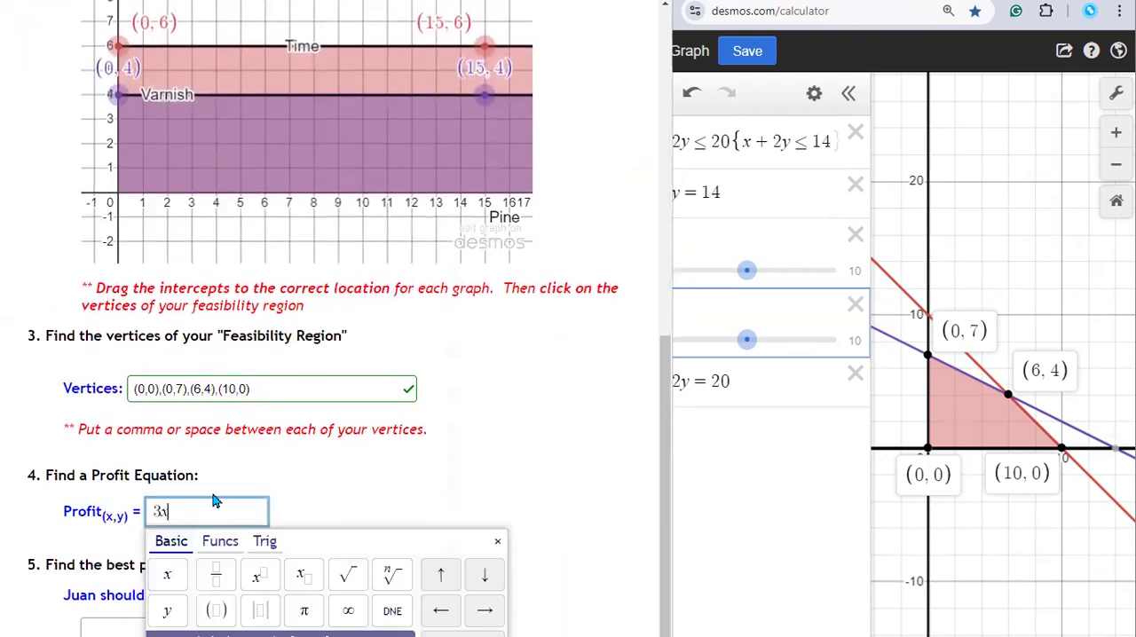
pyautogui.scroll(10, 343, 462)
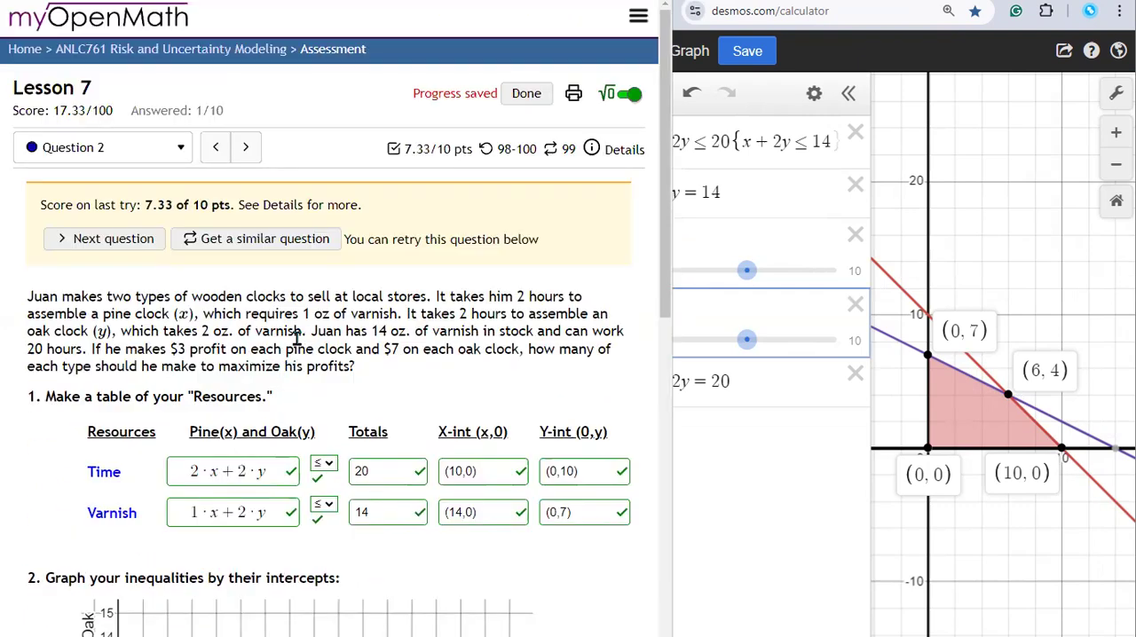
pyautogui.moveTo(92, 331); pyautogui.dragTo(112, 333)
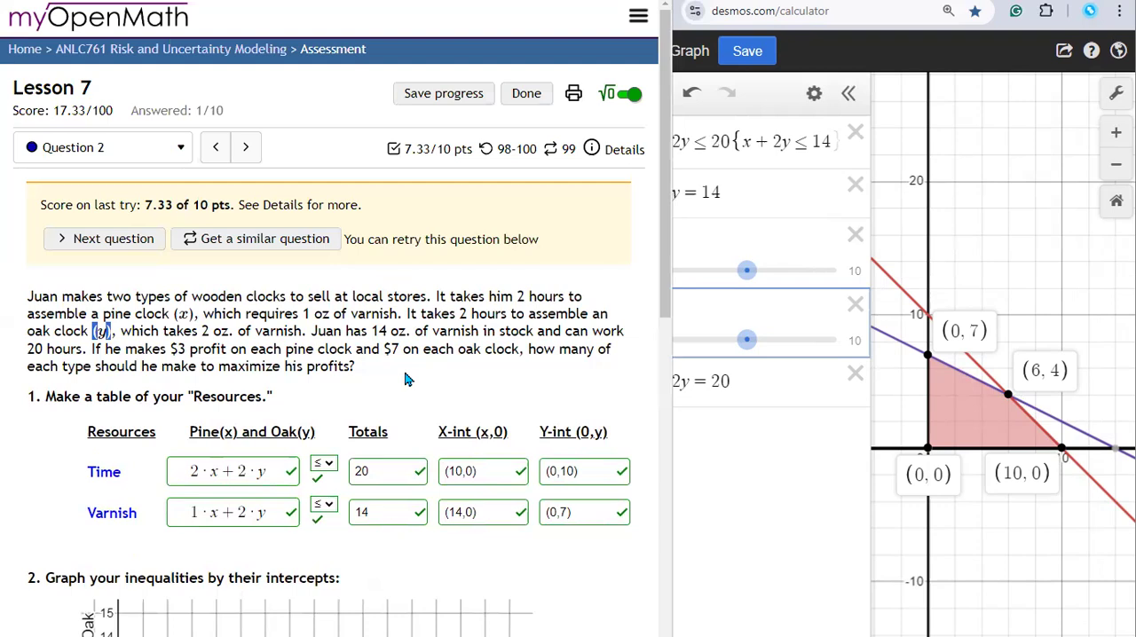
pyautogui.scroll(-8, 405, 379)
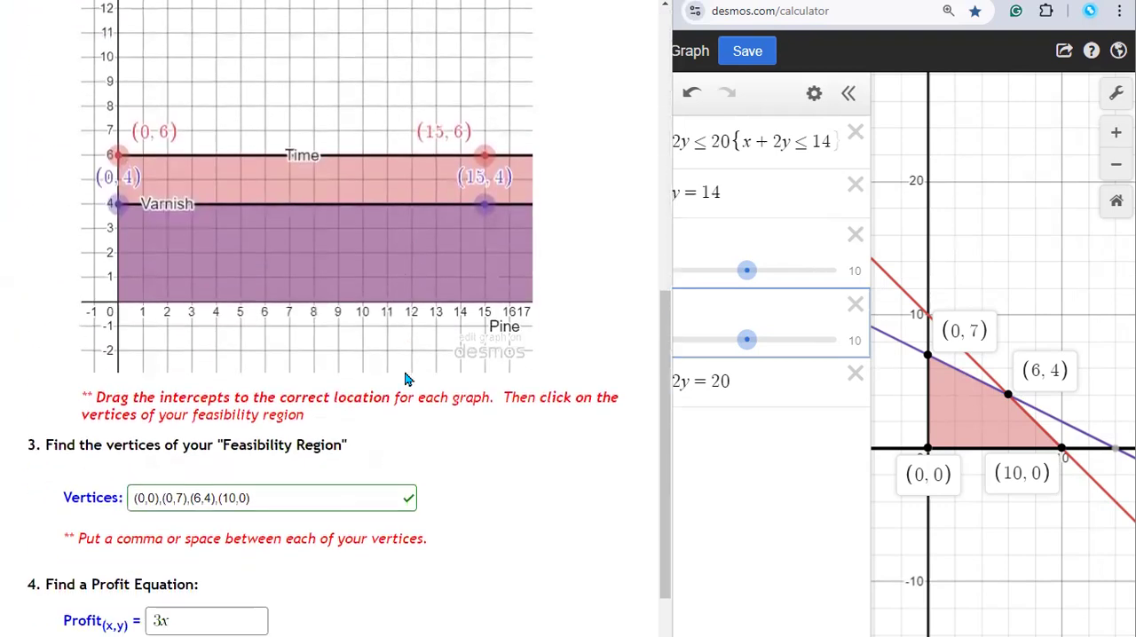
pyautogui.click(206, 590)
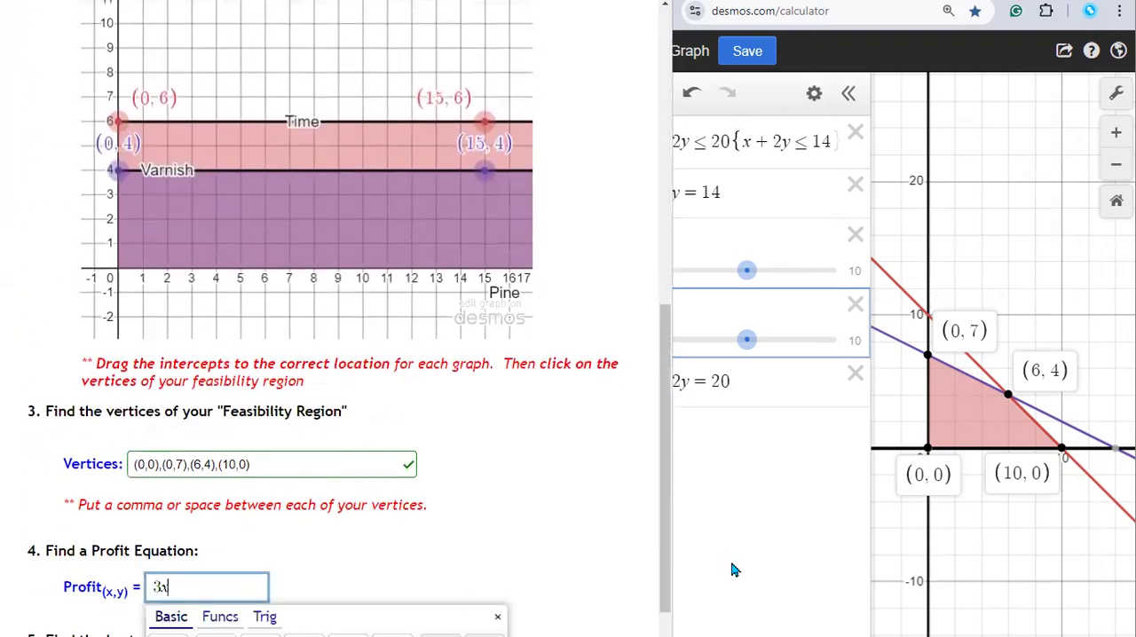
pyautogui.write('+7y')
pyautogui.click(732, 572)
pyautogui.scroll(-3, 366, 525)
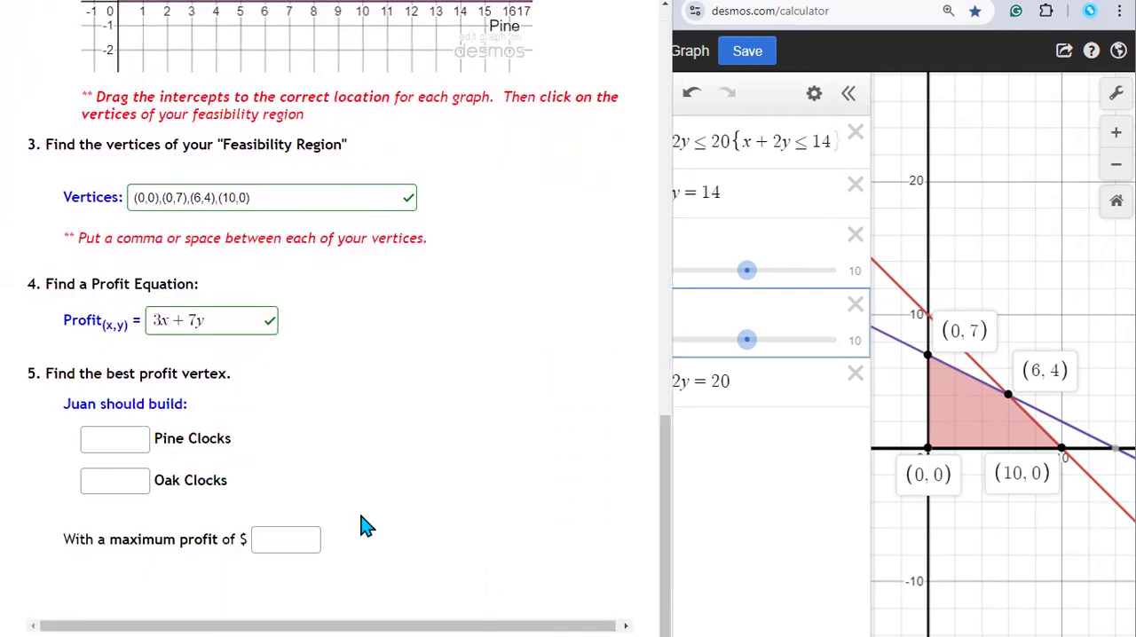
# Step: Switch to Desmos and add the profit line 0=3x+7y as the sixth expression
pyautogui.click(733, 514)
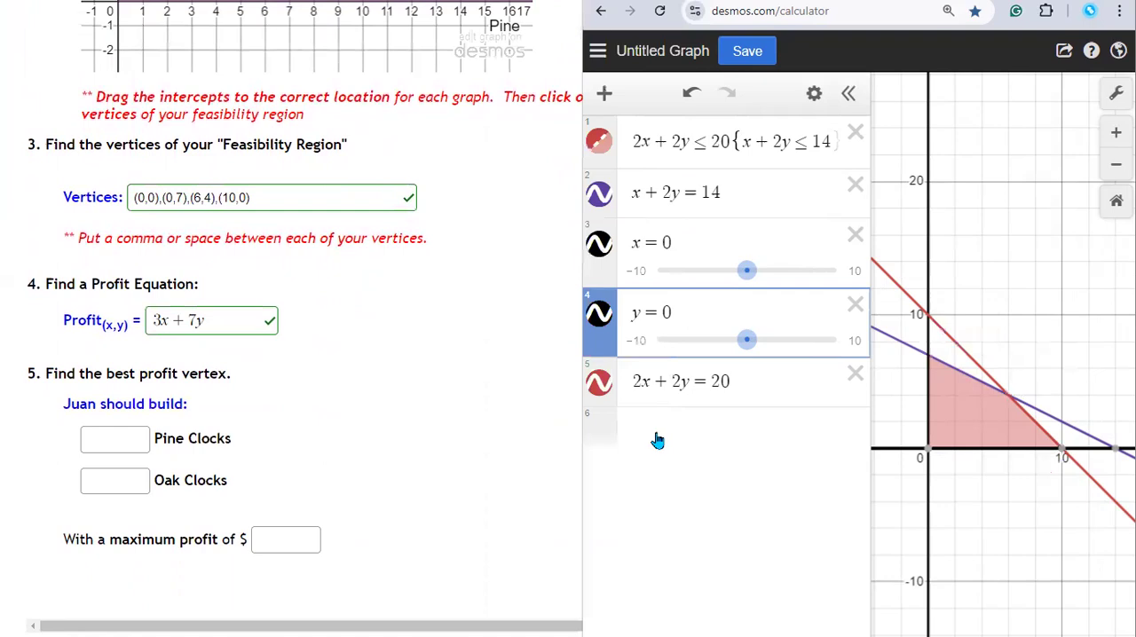
pyautogui.click(698, 428)
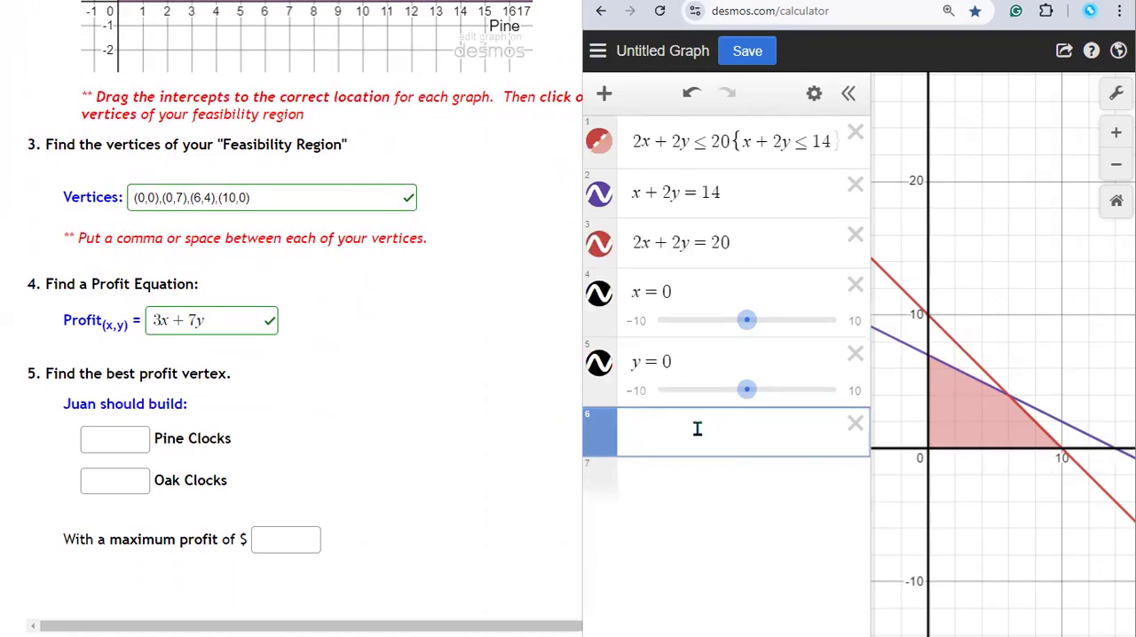
pyautogui.write('0 = 3x ')
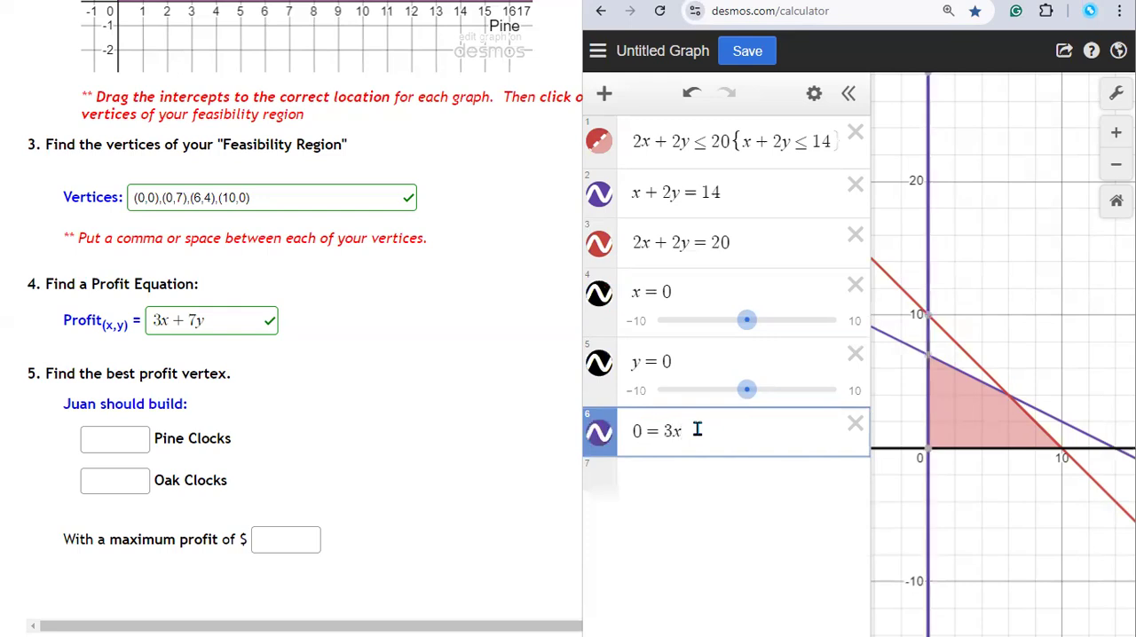
pyautogui.write('+ 7y')
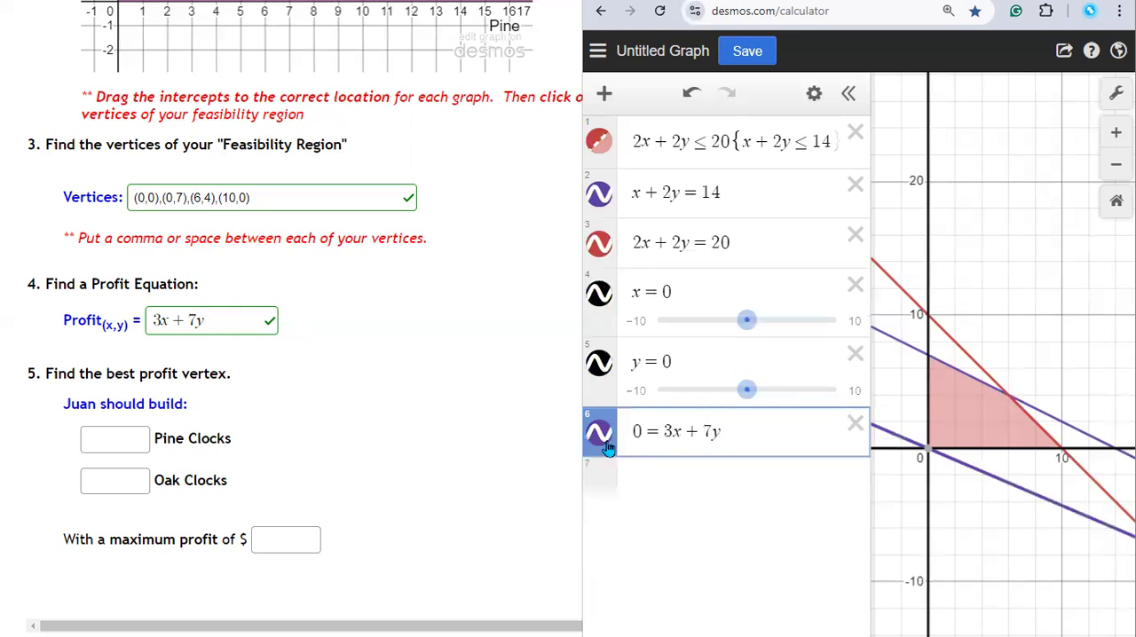
# Step: Colour the profit line 0=3x+7y green and finish editing the list
pyautogui.click(816, 96)
pyautogui.click(599, 437)
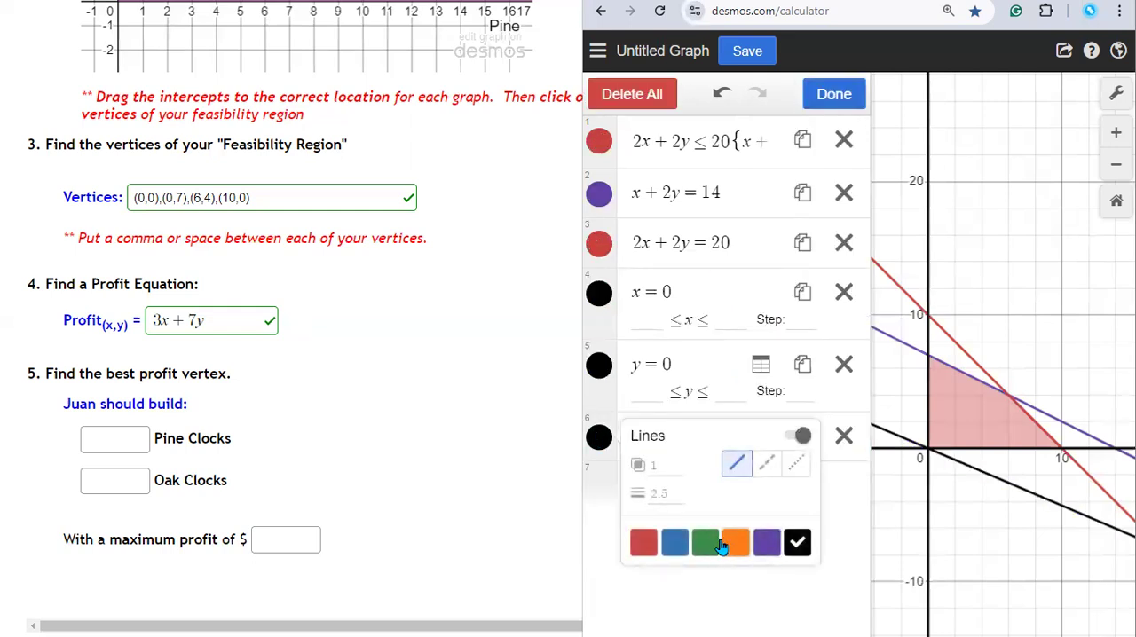
pyautogui.click(705, 542)
pyautogui.click(699, 577)
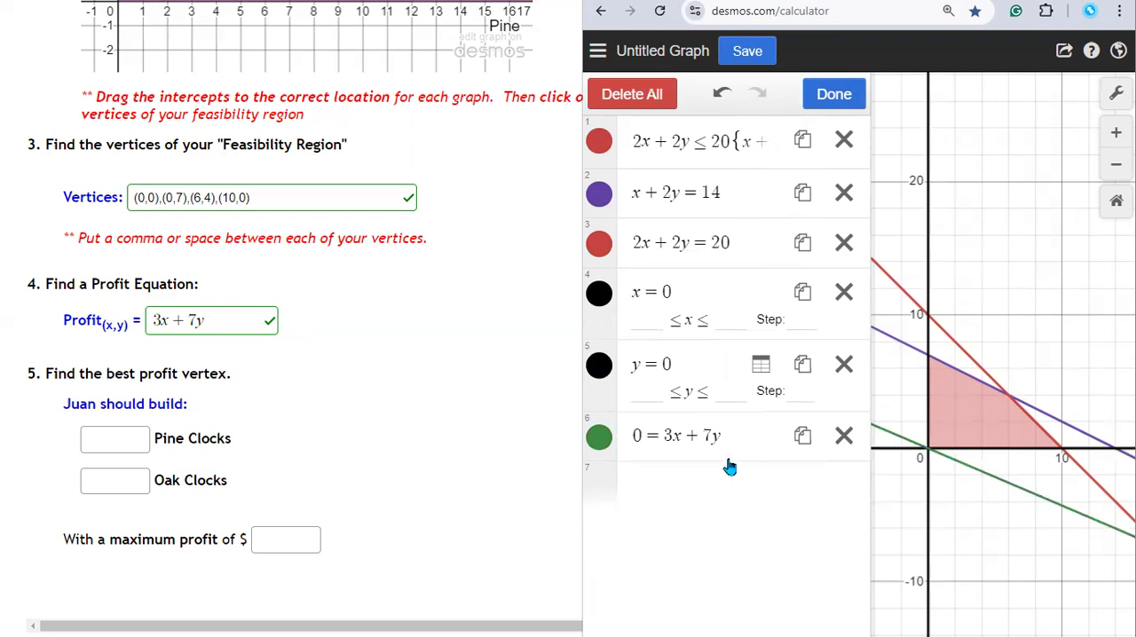
pyautogui.click(644, 437)
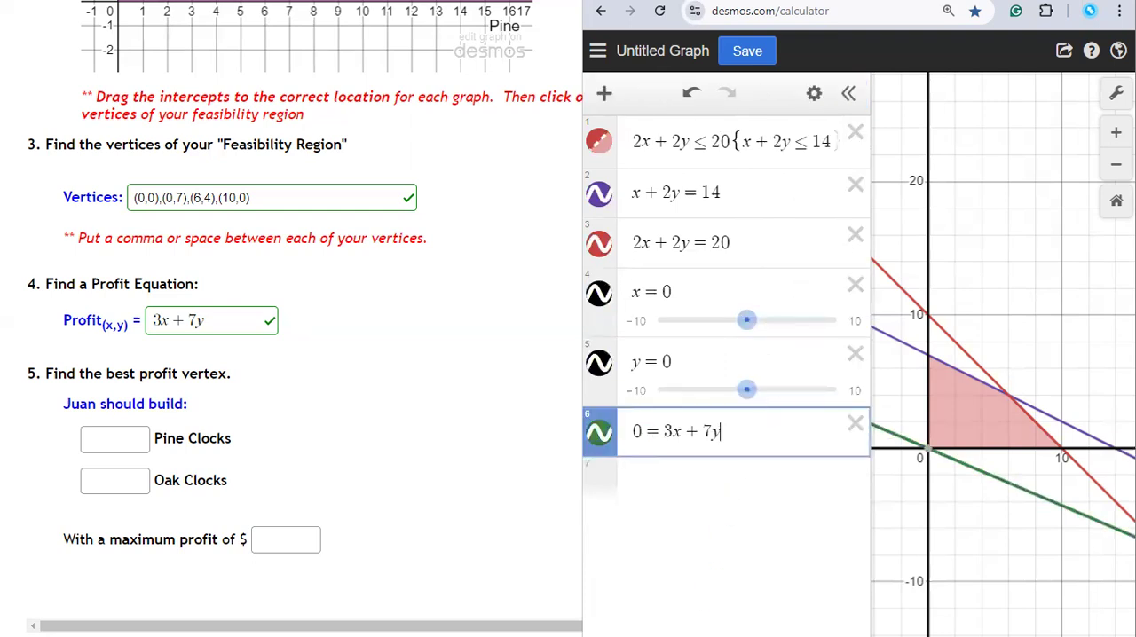
# Step: Shift the profit line across the feasibility region by setting its constant to 10, 20, 30, 50 and finally 60
pyautogui.press('Left')
pyautogui.press('Left')
pyautogui.press('Left')
pyautogui.press('Left')
pyautogui.press('Left')
pyautogui.press('Left')
pyautogui.write('1')
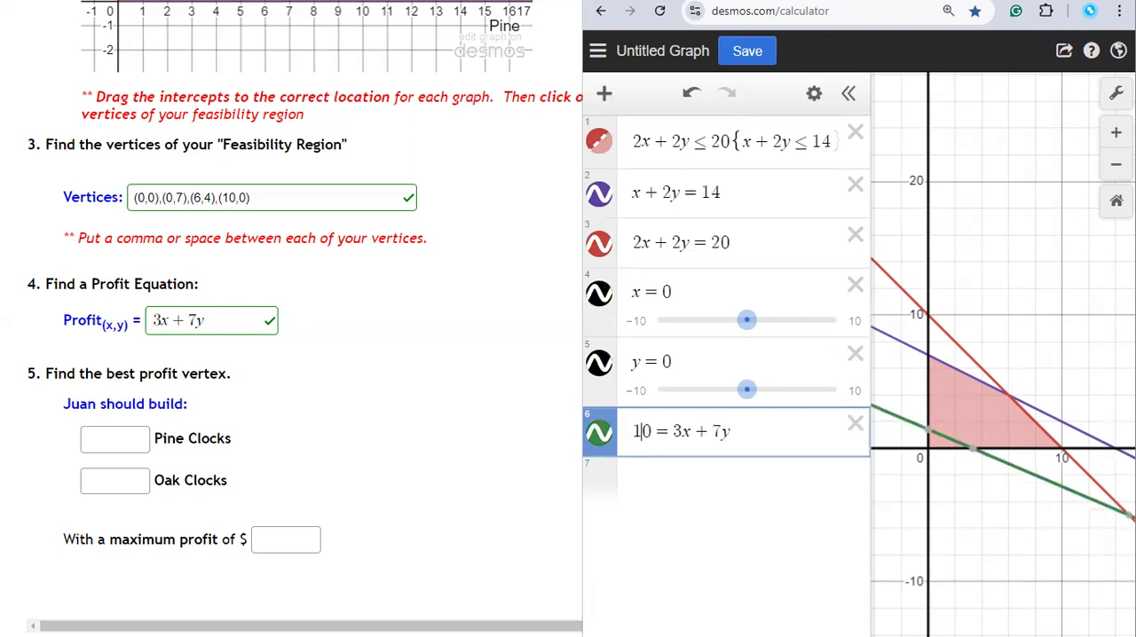
pyautogui.press('BackSpace')
pyautogui.write('2')
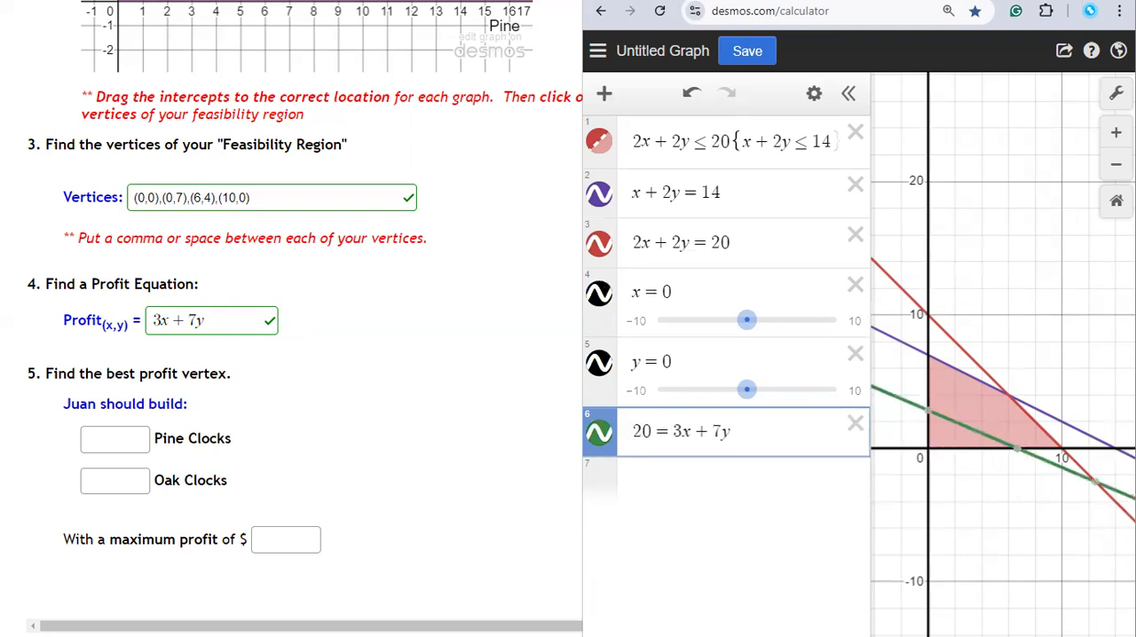
pyautogui.press('BackSpace')
pyautogui.write('3')
pyautogui.press('BackSpace')
pyautogui.write('5')
pyautogui.press('BackSpace')
pyautogui.write('6')
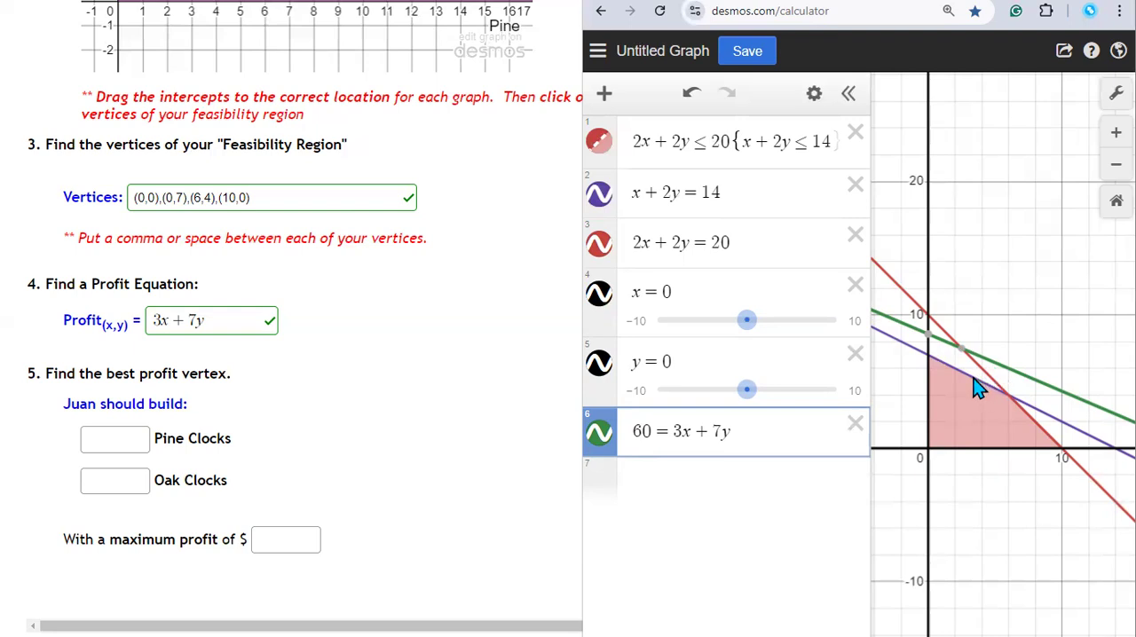
# Step: Set the profit line's constant to 49 and examine where it meets the feasibility region's vertex on the y-axis
pyautogui.click(929, 358)
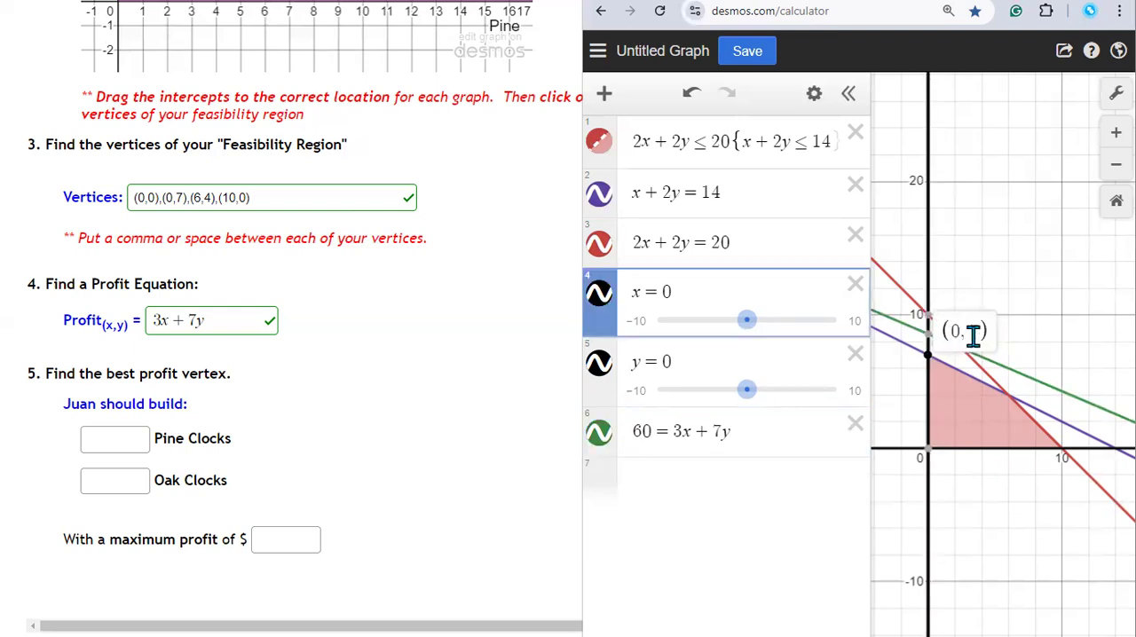
pyautogui.click(654, 431)
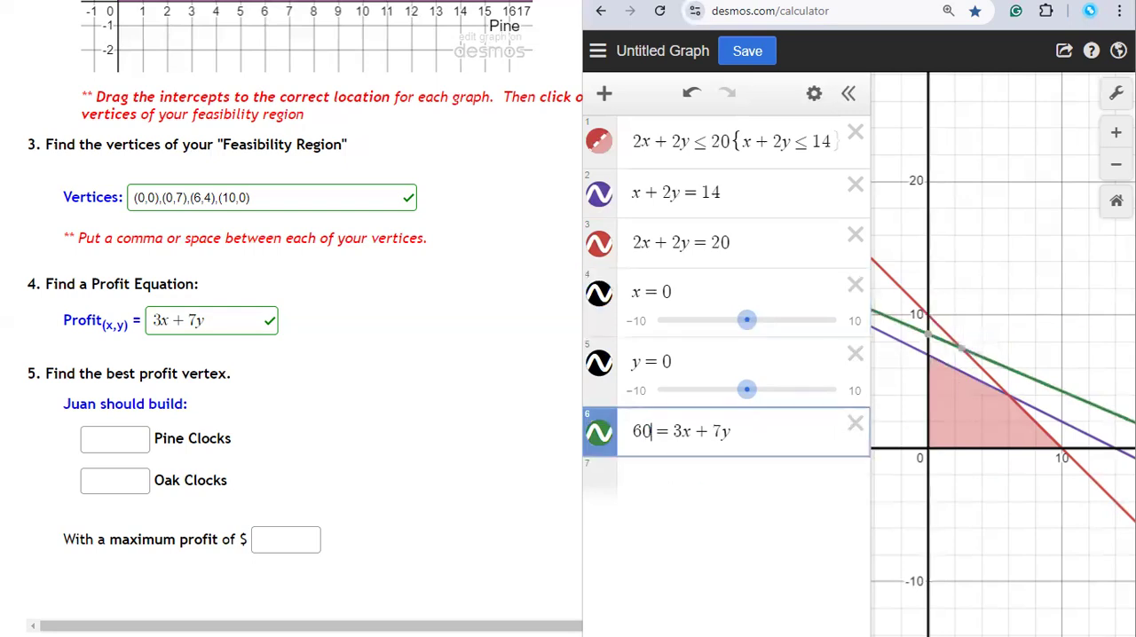
pyautogui.press('BackSpace')
pyautogui.press('BackSpace')
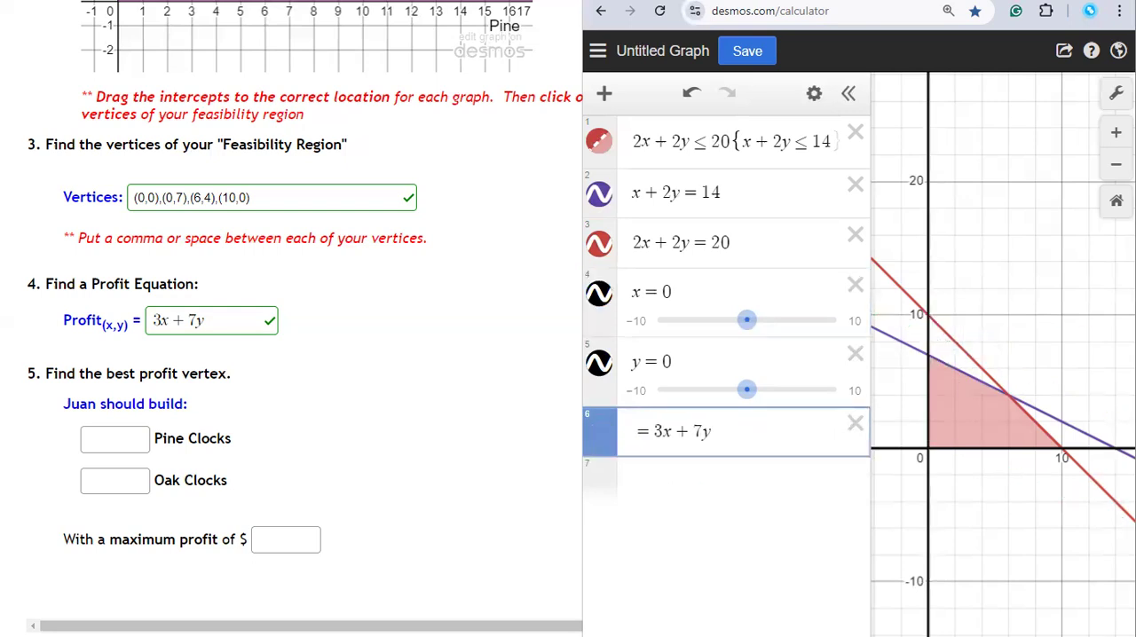
pyautogui.write('49')
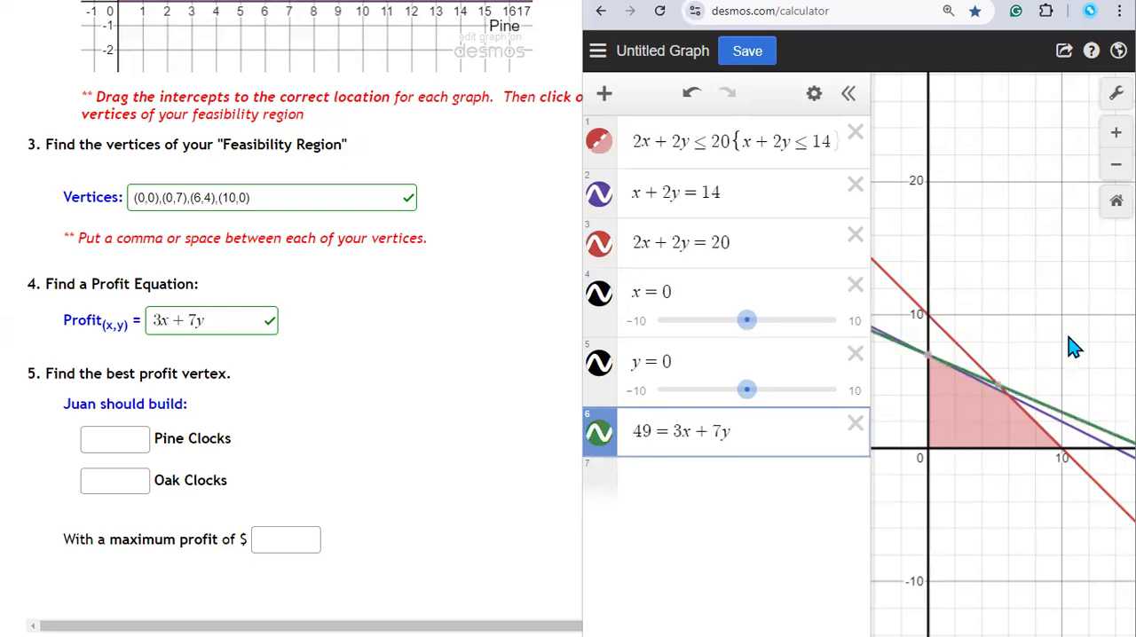
pyautogui.moveTo(925, 369)
pyautogui.scroll(3, 928, 367)
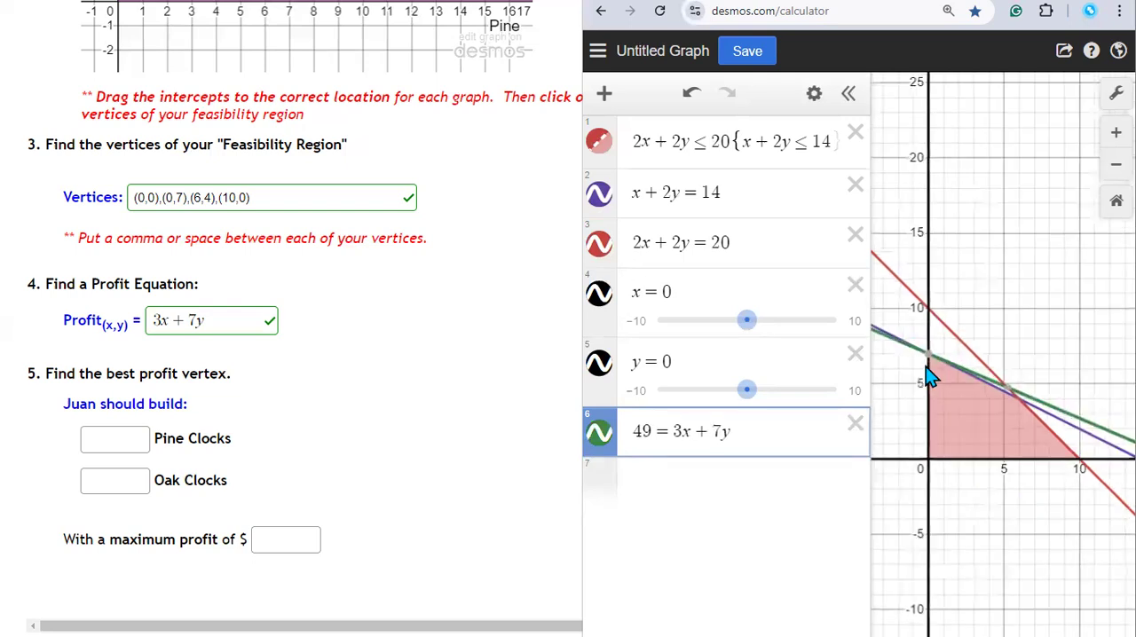
pyautogui.scroll(5, 929, 364)
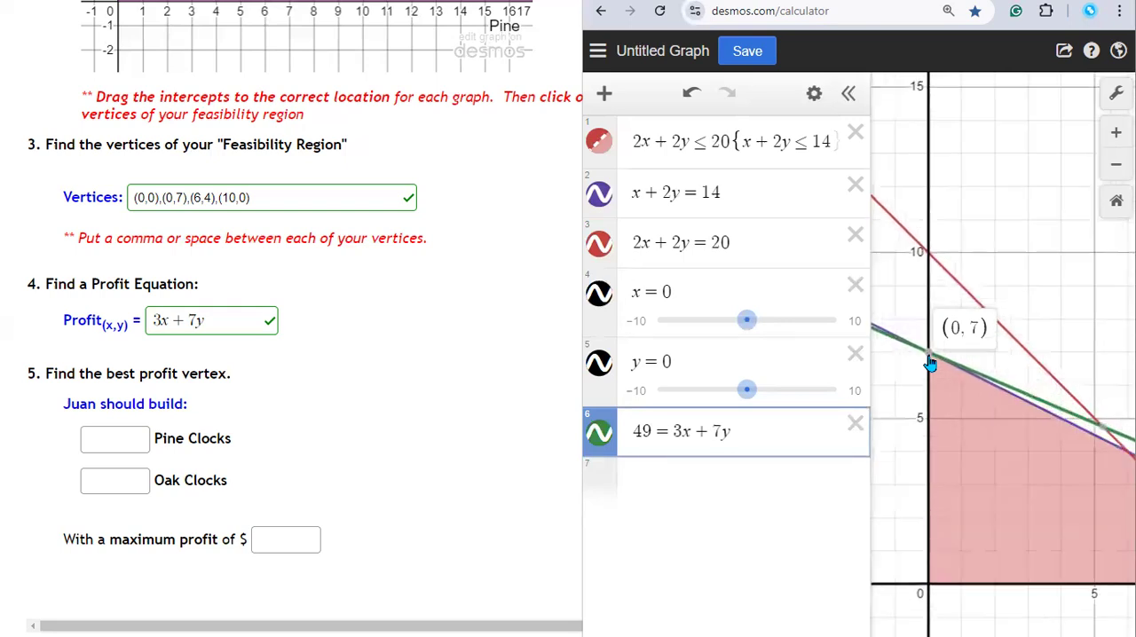
pyautogui.scroll(2, 929, 364)
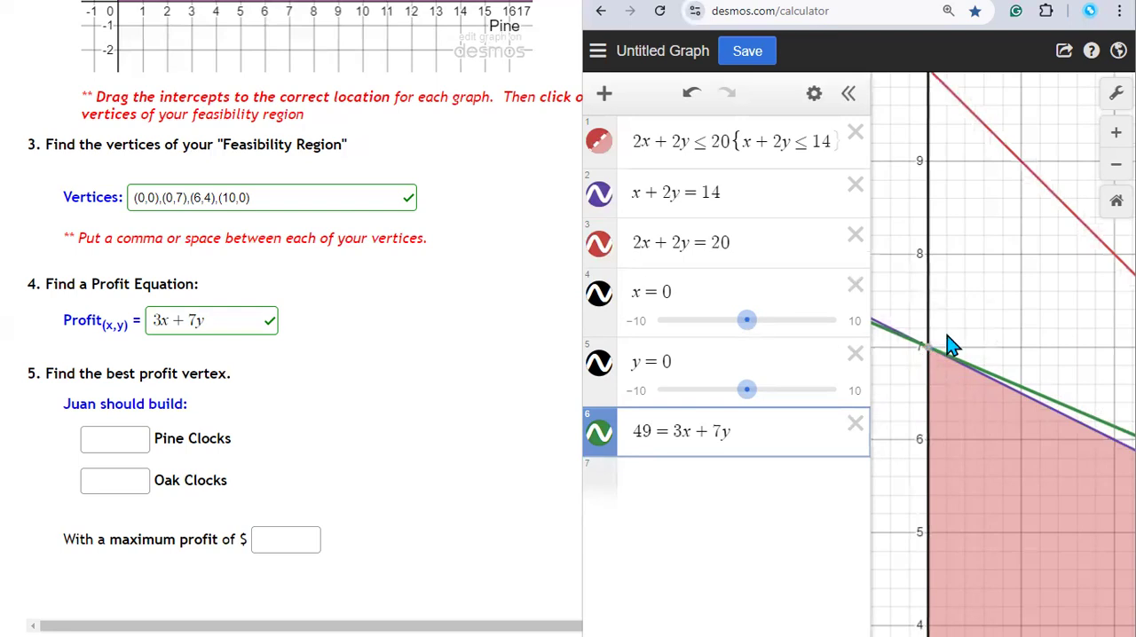
# Step: Add the calculation 3·0+7·7 as the seventh expression to evaluate the profit at vertex (0,7)
pyautogui.click(698, 474)
pyautogui.moveTo(955, 322)
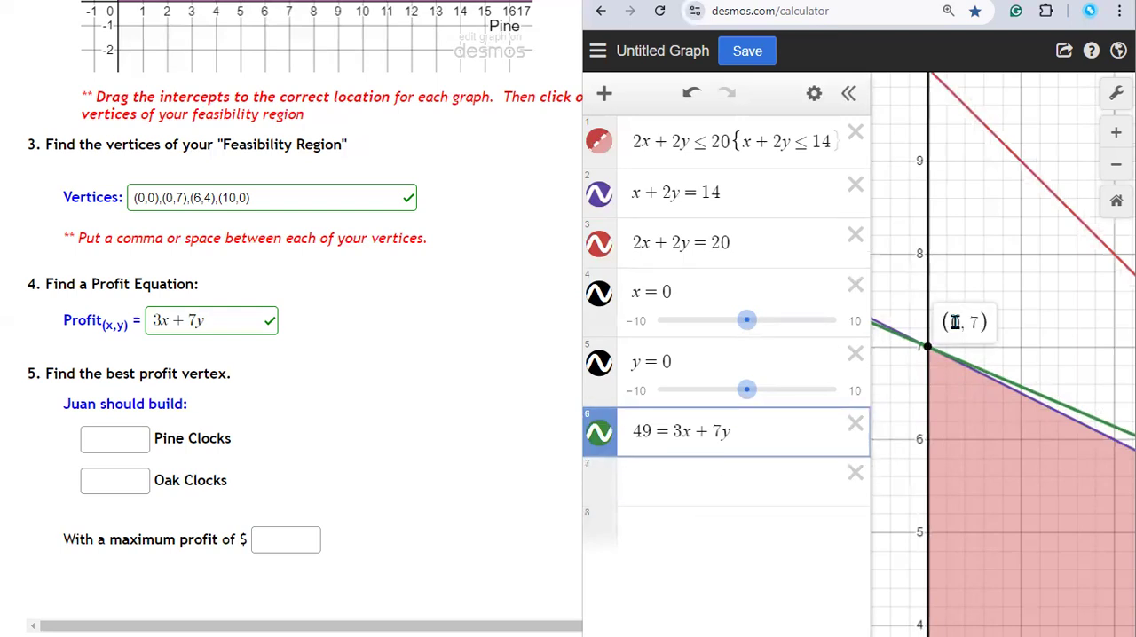
pyautogui.click(655, 481)
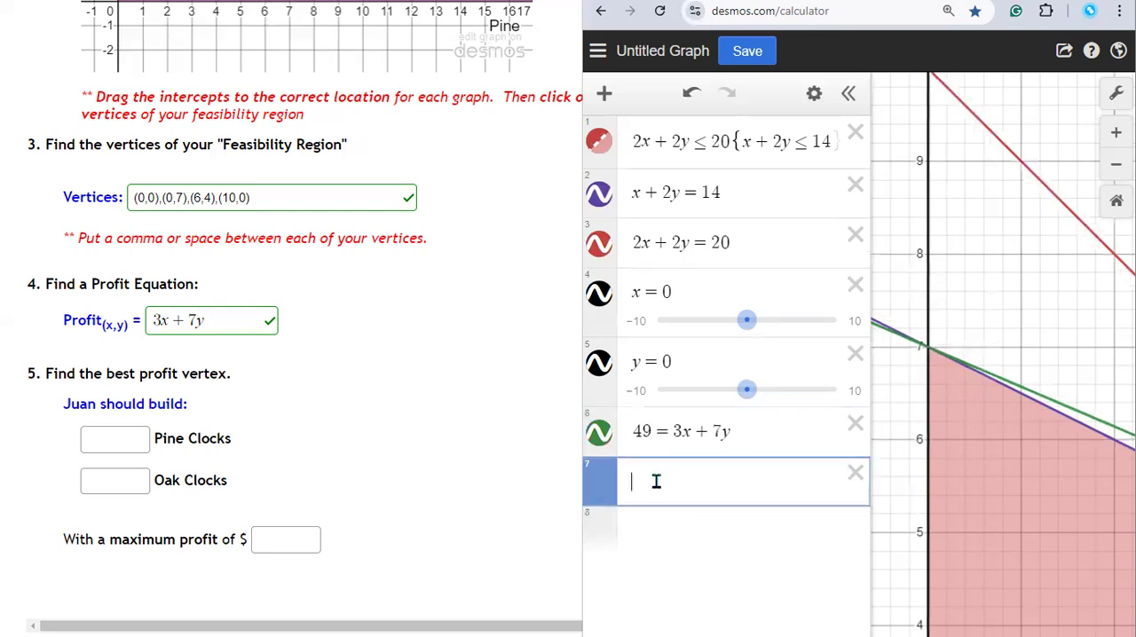
pyautogui.write('3')
pyautogui.write('*0+')
pyautogui.write('7*')
pyautogui.write('7 · 7')
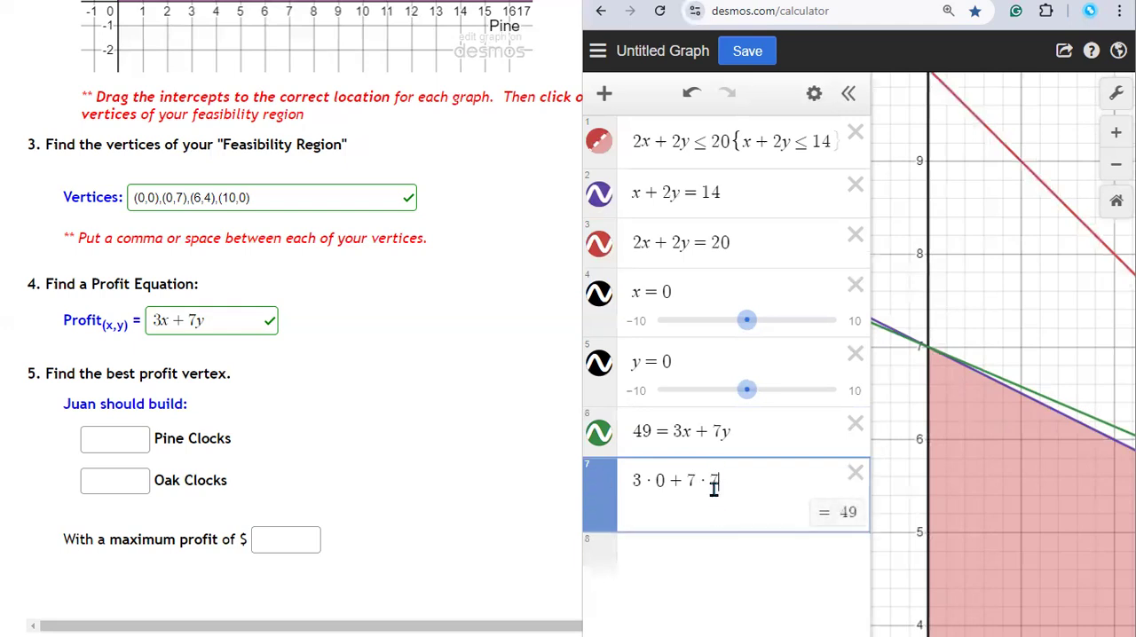
pyautogui.moveTo(659, 481); pyautogui.dragTo(674, 481)
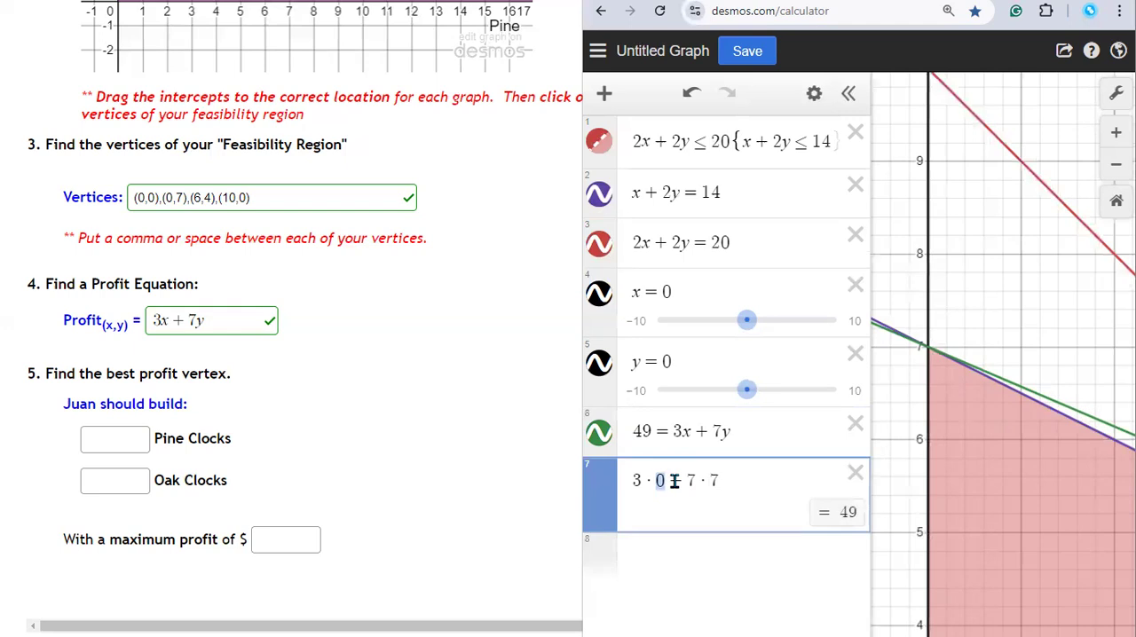
# Step: After rechecking the best vertex, submit 0 pine clocks, 7 oak clocks and a maximum profit of 49 in the homework question
pyautogui.click(930, 352)
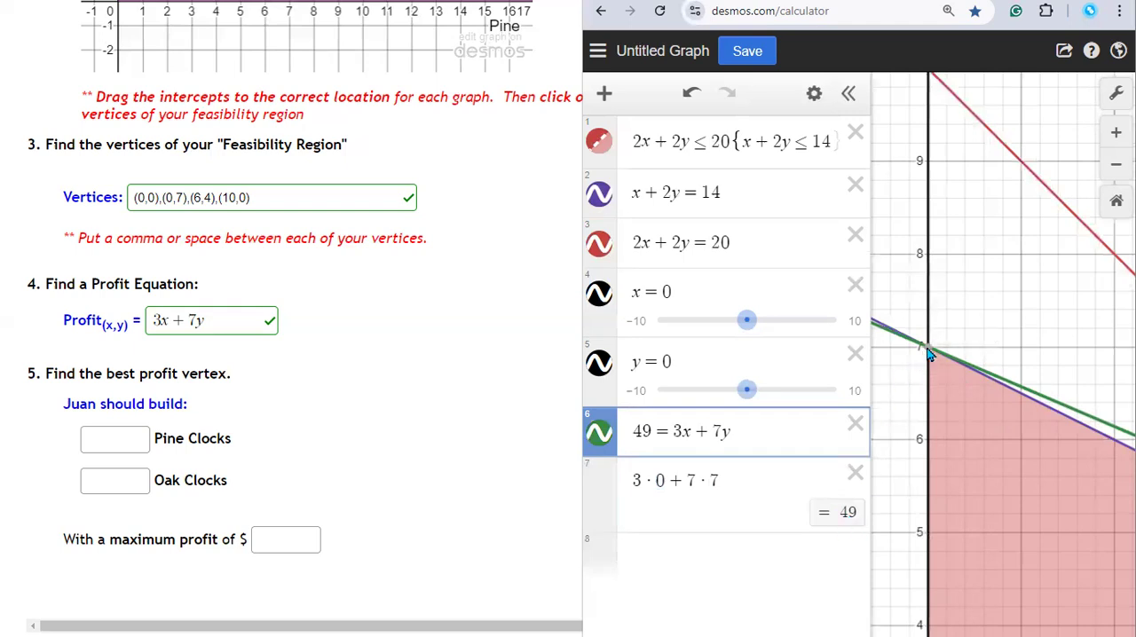
pyautogui.moveTo(928, 355)
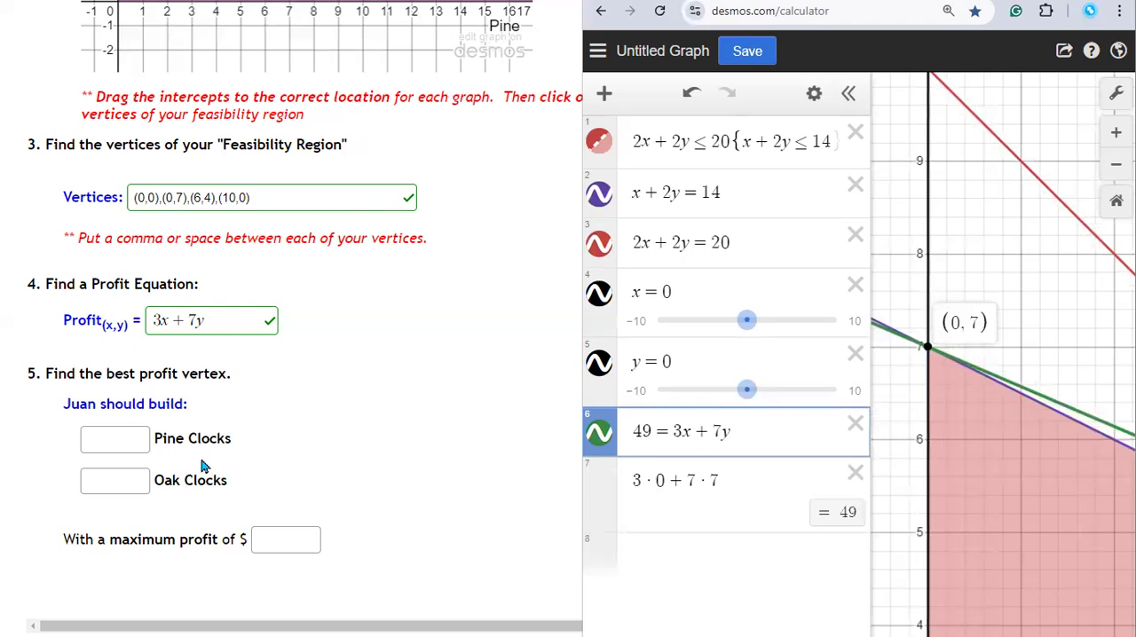
pyautogui.click(89, 439)
pyautogui.write('0')
pyautogui.press('Tab')
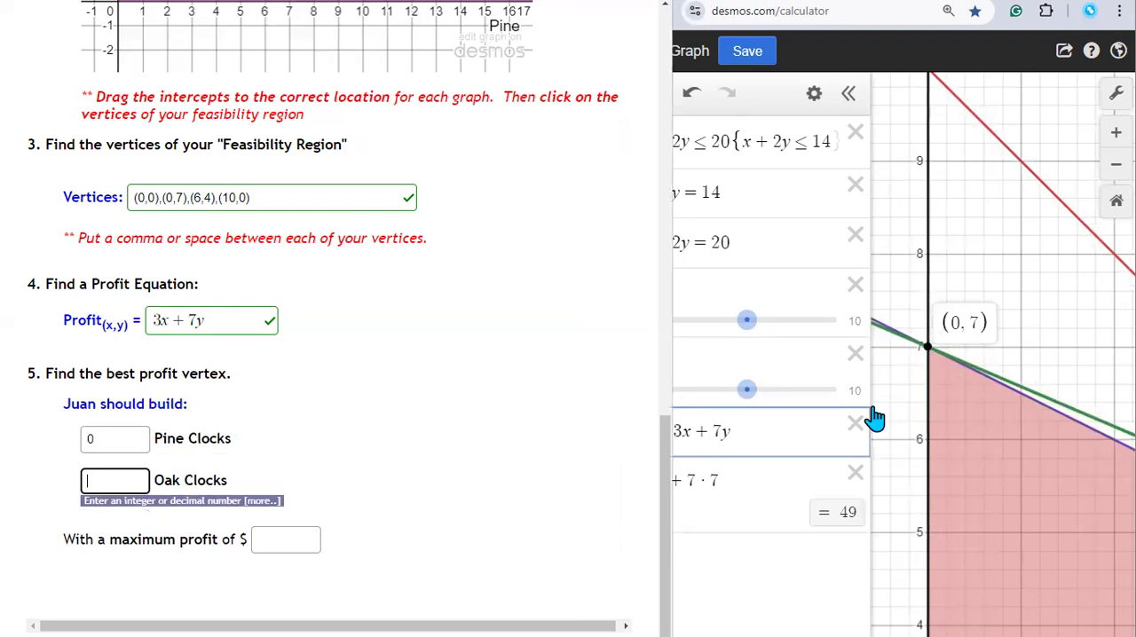
pyautogui.write('7')
pyautogui.click(285, 539)
pyautogui.write('49')
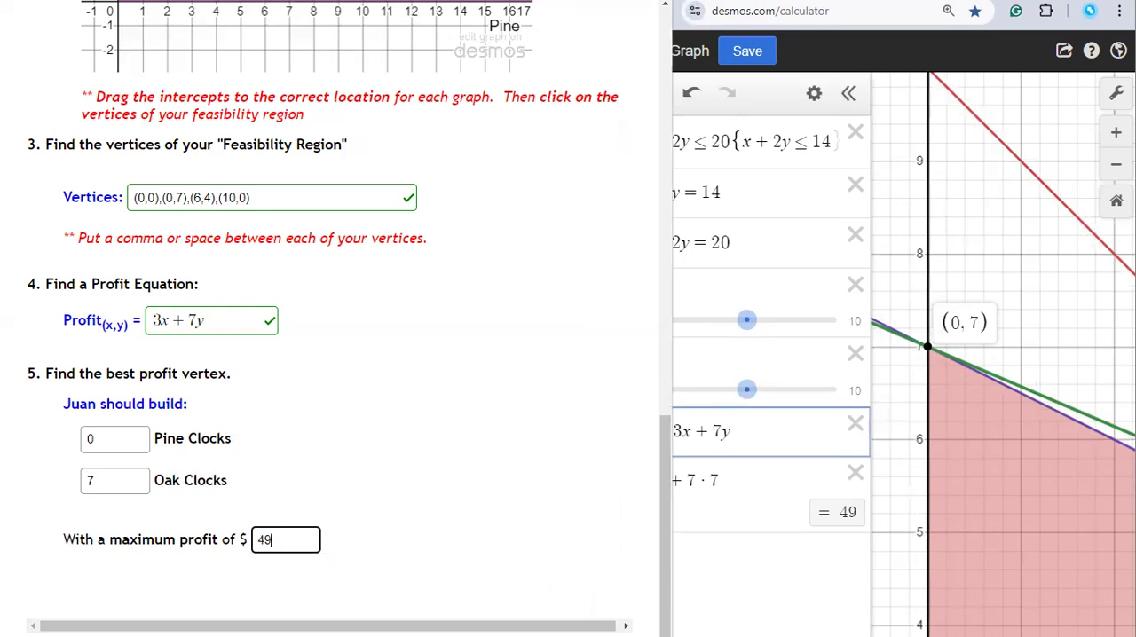
pyautogui.press('Return')
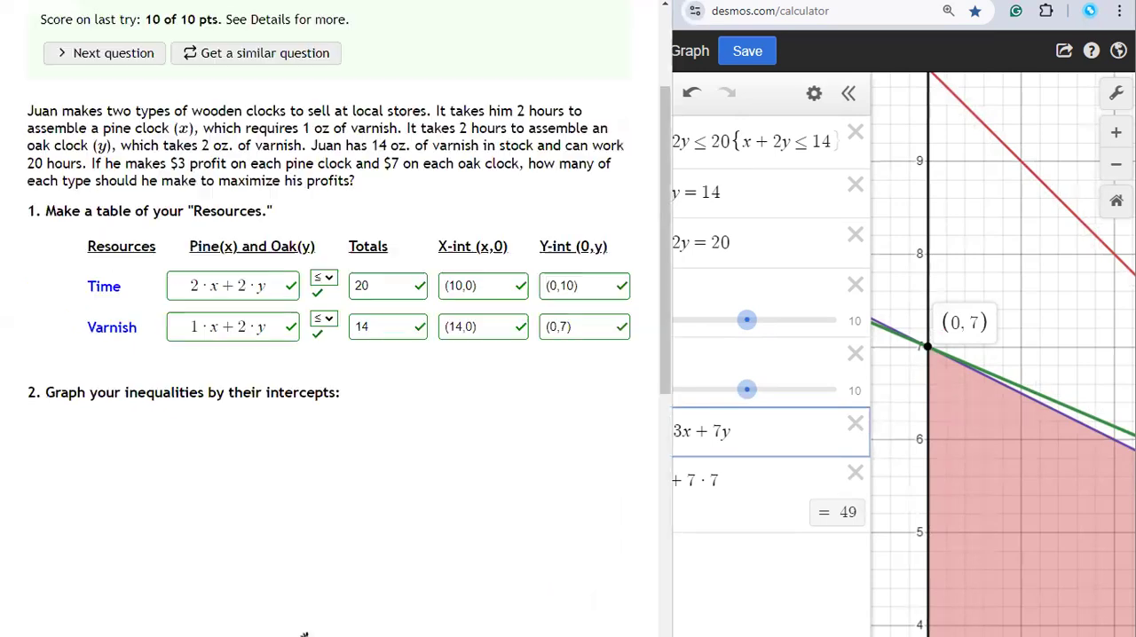
# Step: In a widened Desmos window, clear the profit calculation and set the profit line's constant to 0
pyautogui.click(956, 416)
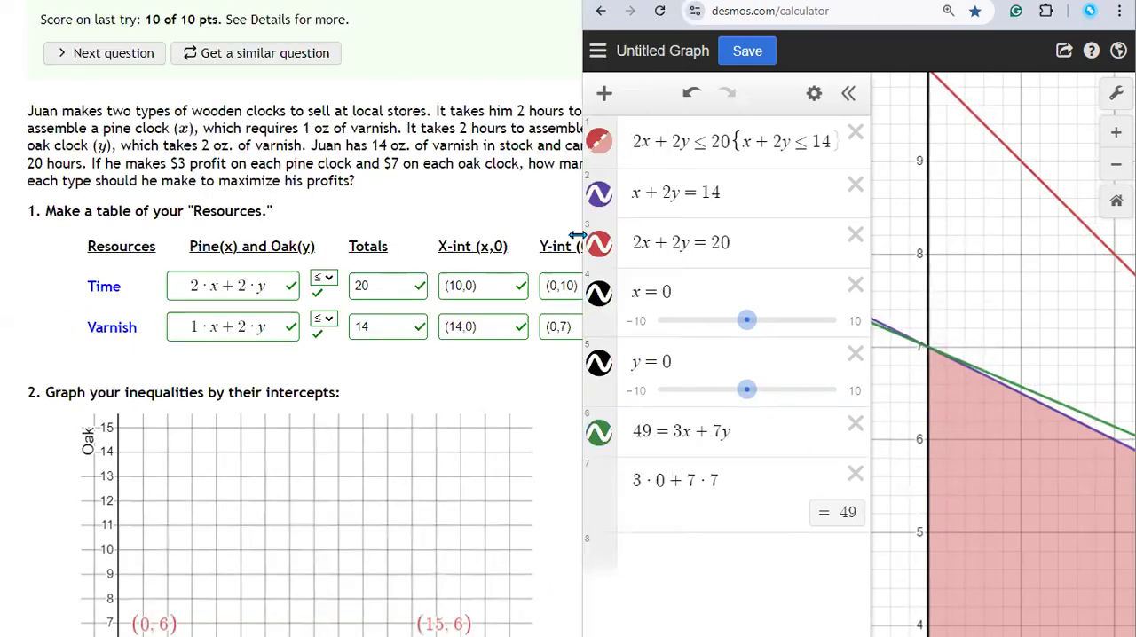
pyautogui.moveTo(577, 233); pyautogui.dragTo(210, 233)
pyautogui.click(274, 395)
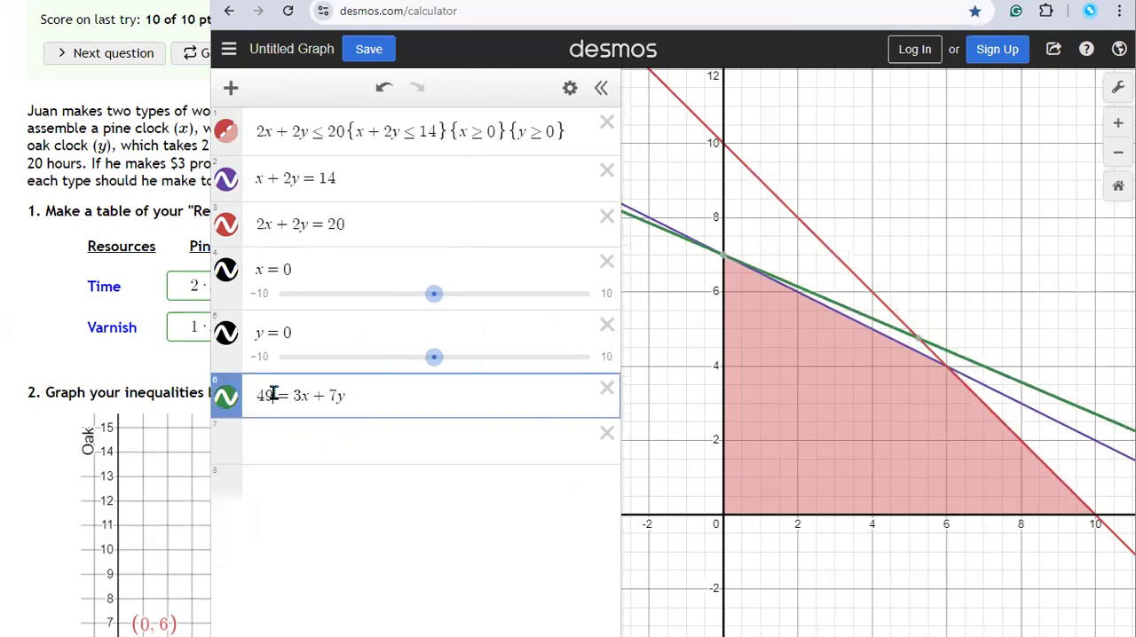
pyautogui.press('BackSpace')
pyautogui.press('BackSpace')
pyautogui.write('0')
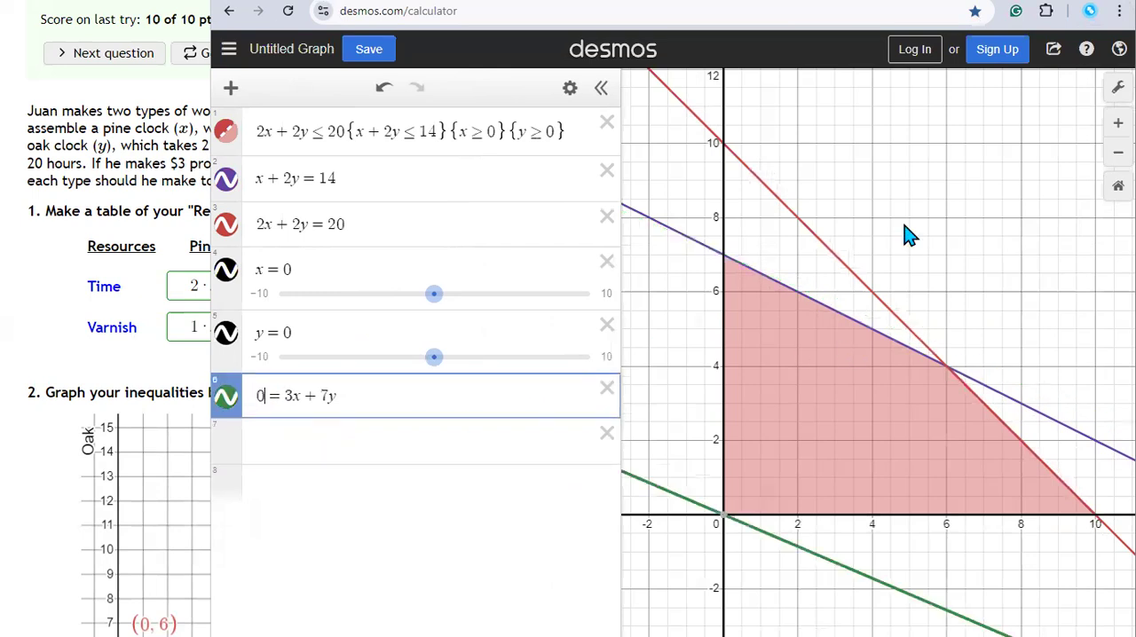
# Step: Change the profit line's coefficients to 4 for x and 6 for y
pyautogui.click(294, 395)
pyautogui.press('BackSpace')
pyautogui.write('4')
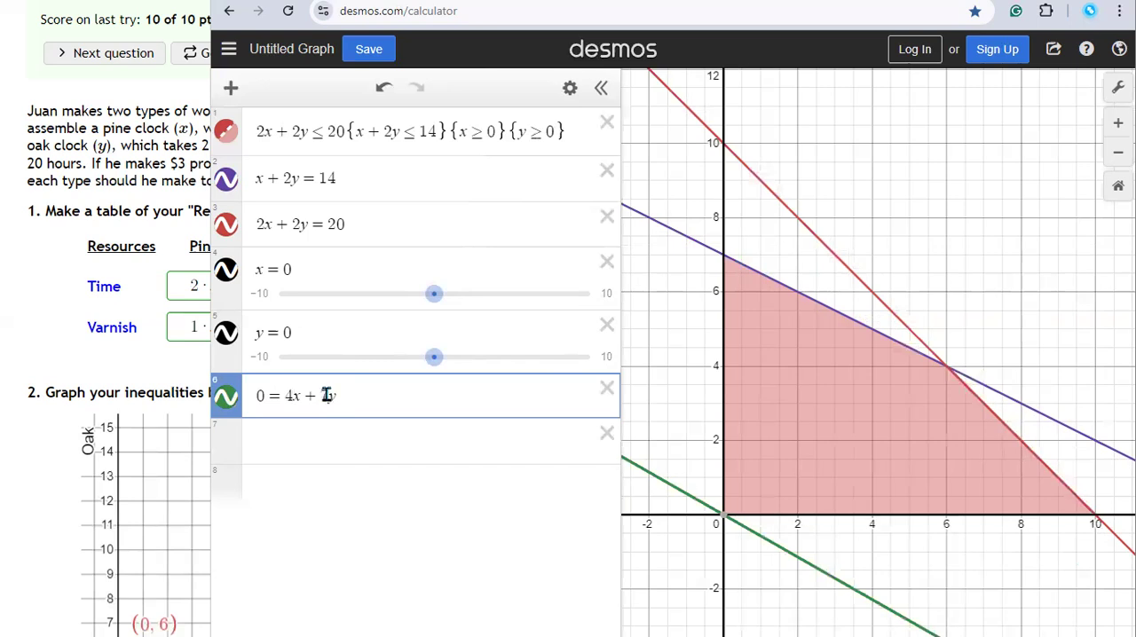
pyautogui.press('BackSpace')
pyautogui.write('6')
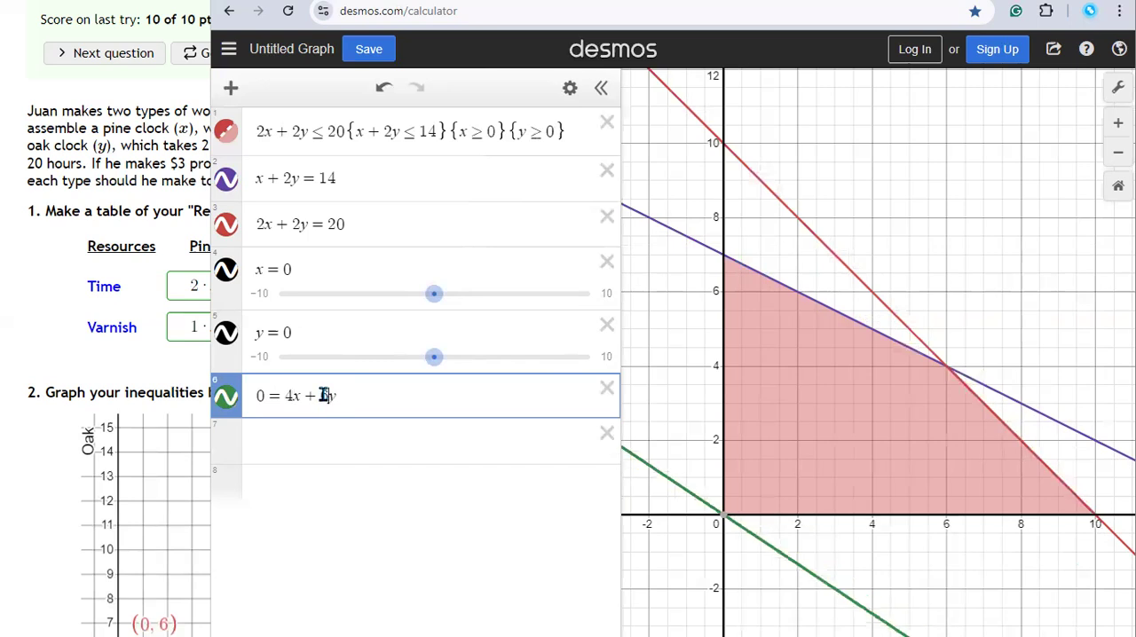
# Step: Shift the line 4x+6y across the feasibility region by setting its constant to 10, 20, 30, 40 and finally 50
pyautogui.click(257, 395)
pyautogui.write('1')
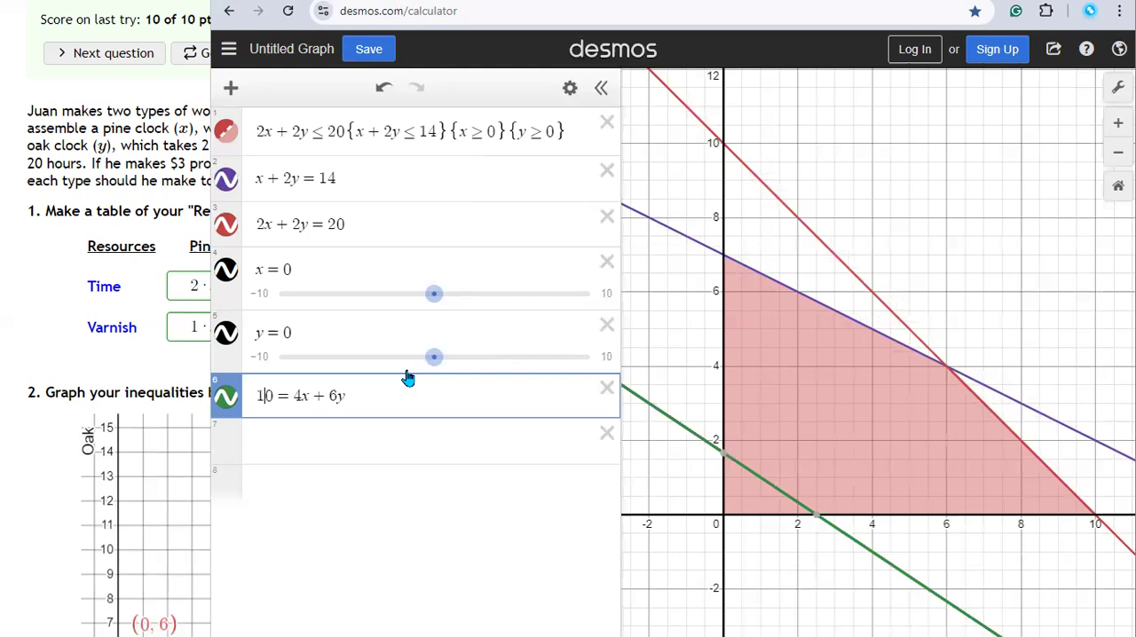
pyautogui.press('BackSpace')
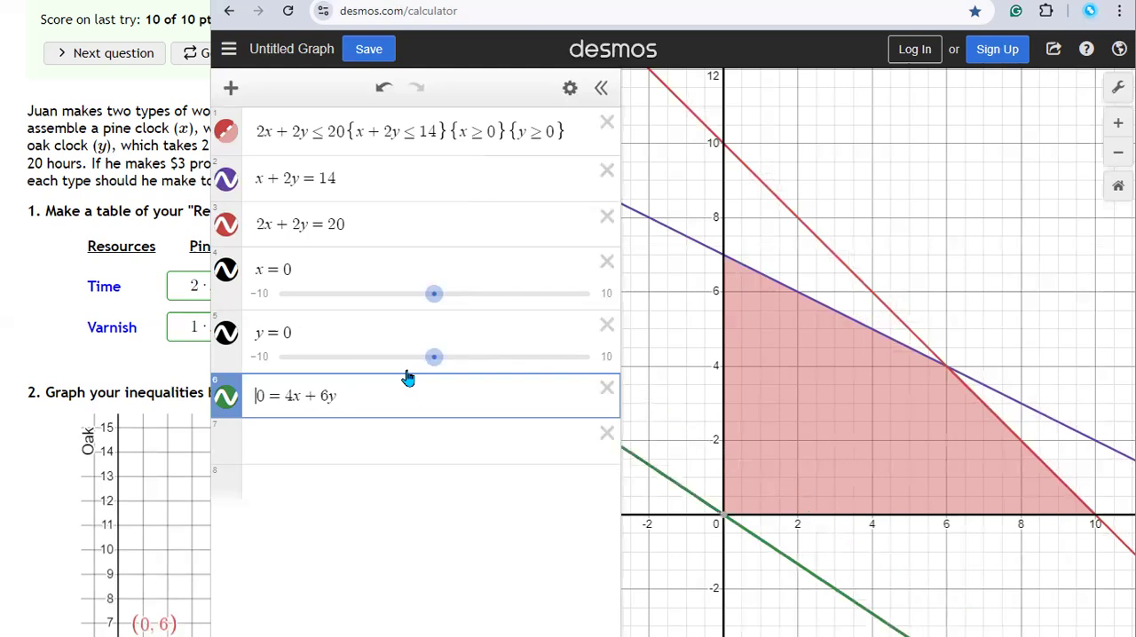
pyautogui.write('2')
pyautogui.press('BackSpace')
pyautogui.write('3')
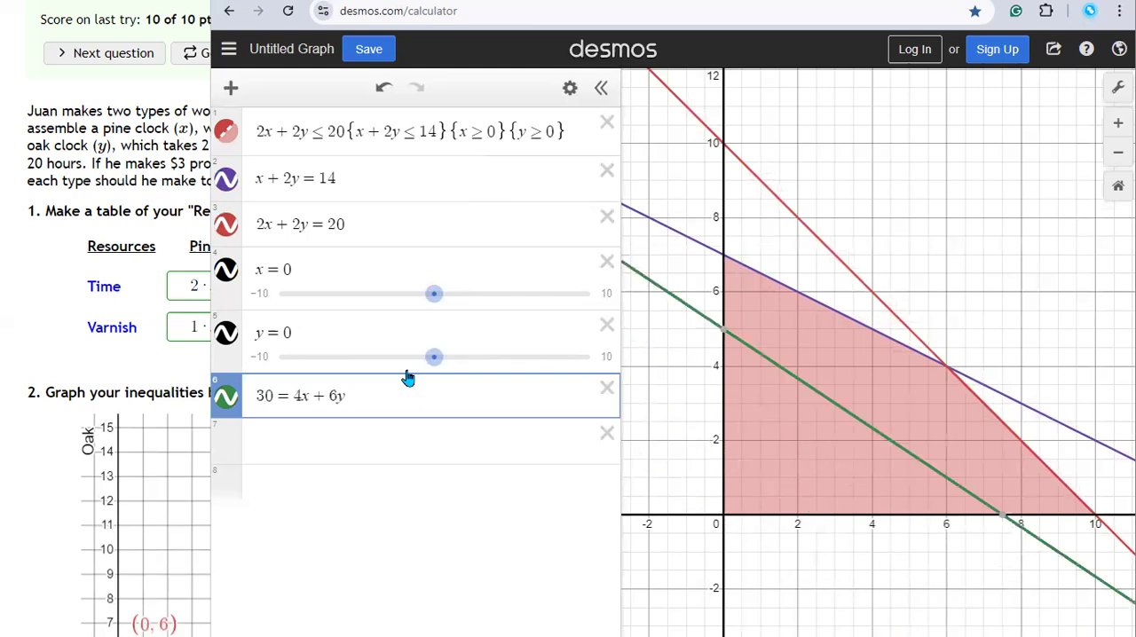
pyautogui.press('BackSpace')
pyautogui.write('4')
pyautogui.press('BackSpace')
pyautogui.write('5')
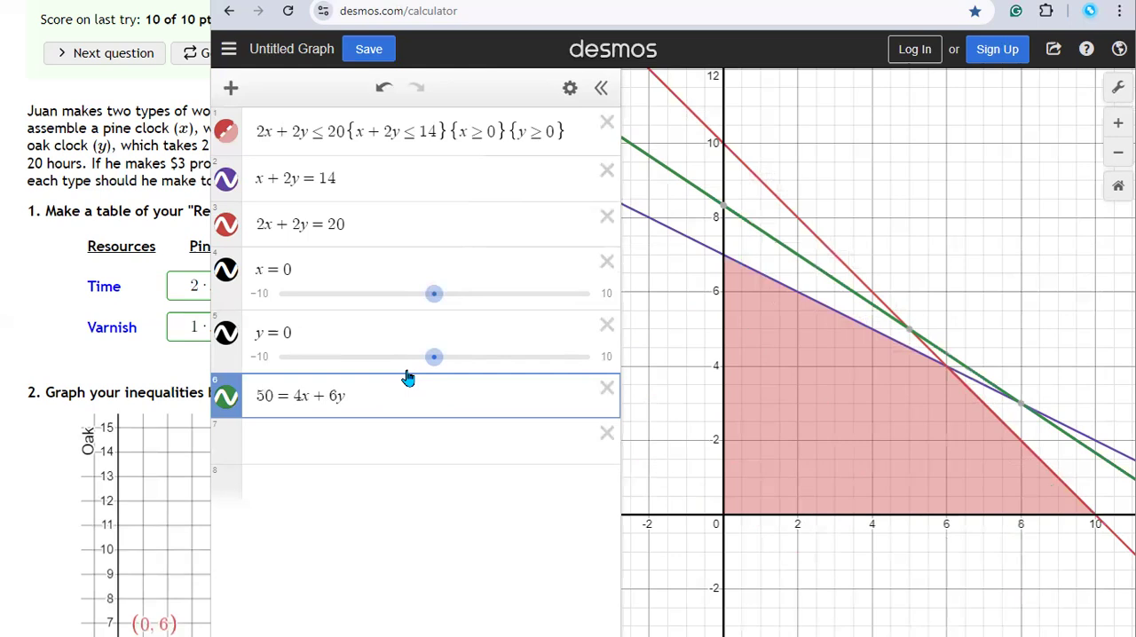
# Step: Set the profit line's constant to 48 and show the coordinates where it touches the feasibility region's corner
pyautogui.press('BackSpace')
pyautogui.press('BackSpace')
pyautogui.write('48')
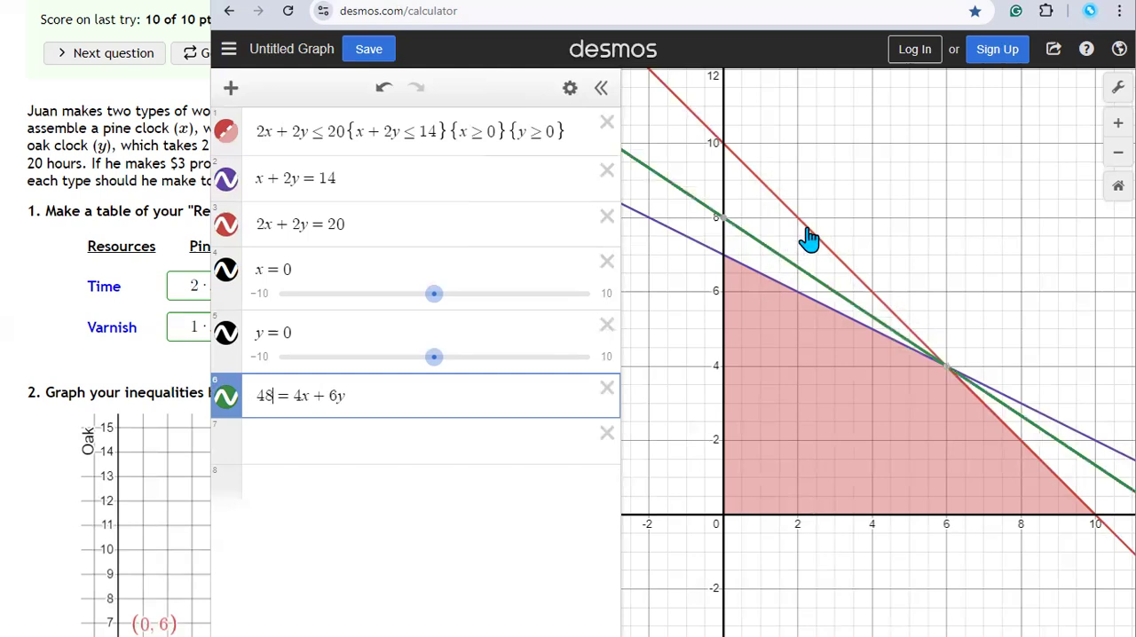
pyautogui.moveTo(947, 369)
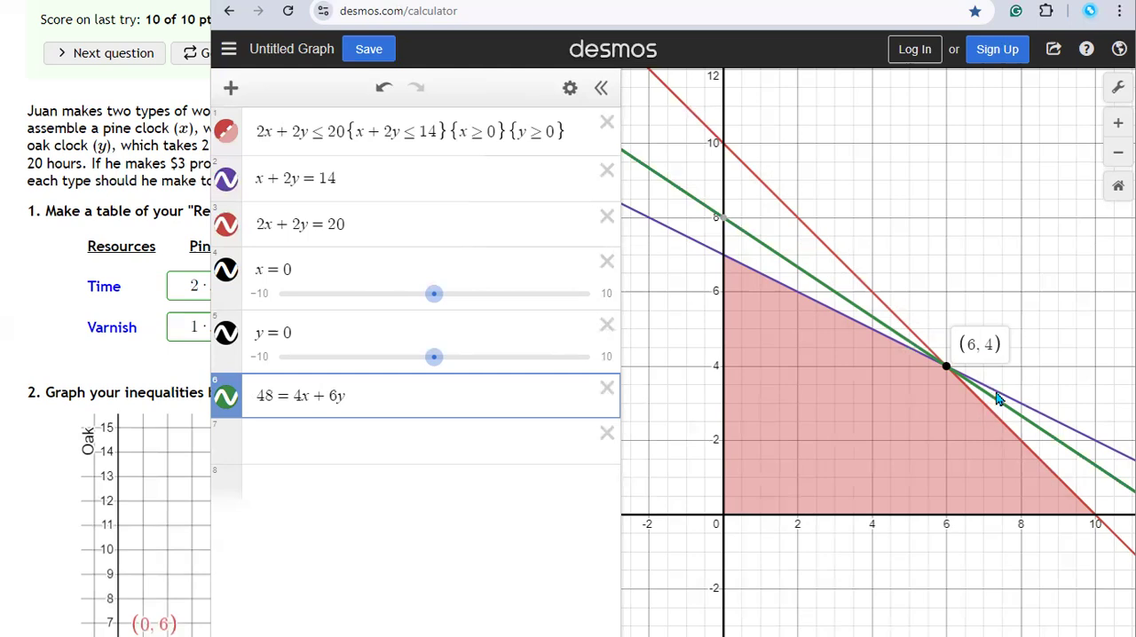
# Step: Copy 4x+6y from the profit line into the empty seventh expression
pyautogui.click(289, 440)
pyautogui.moveTo(294, 396); pyautogui.dragTo(399, 446)
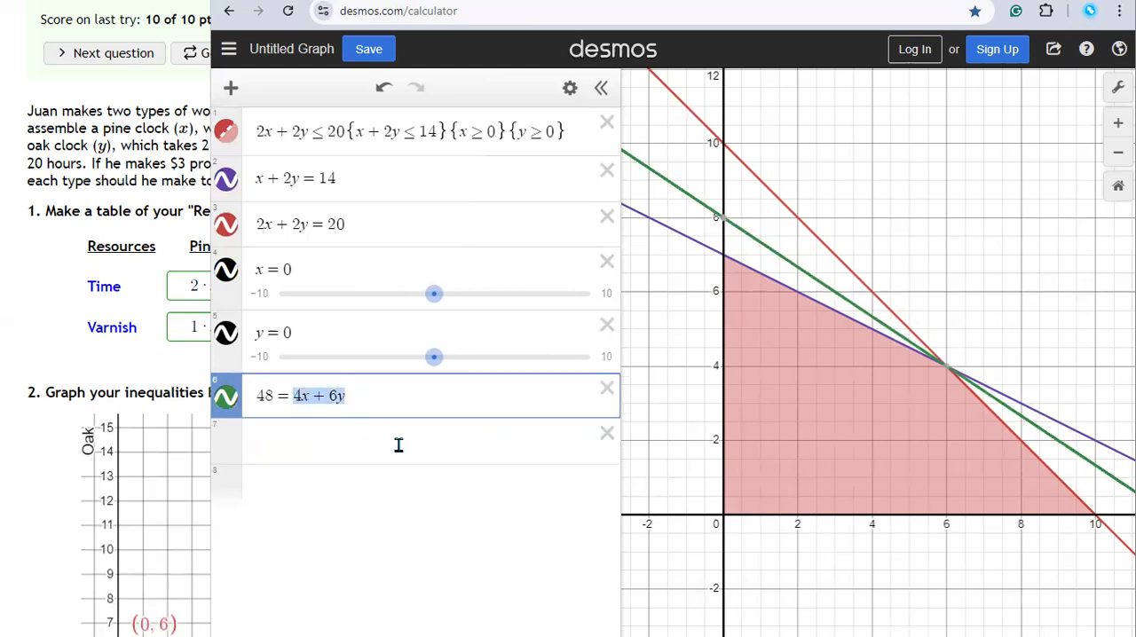
pyautogui.hotkey('ctrl', 'c')
pyautogui.click(291, 440)
pyautogui.hotkey('ctrl', 'v')
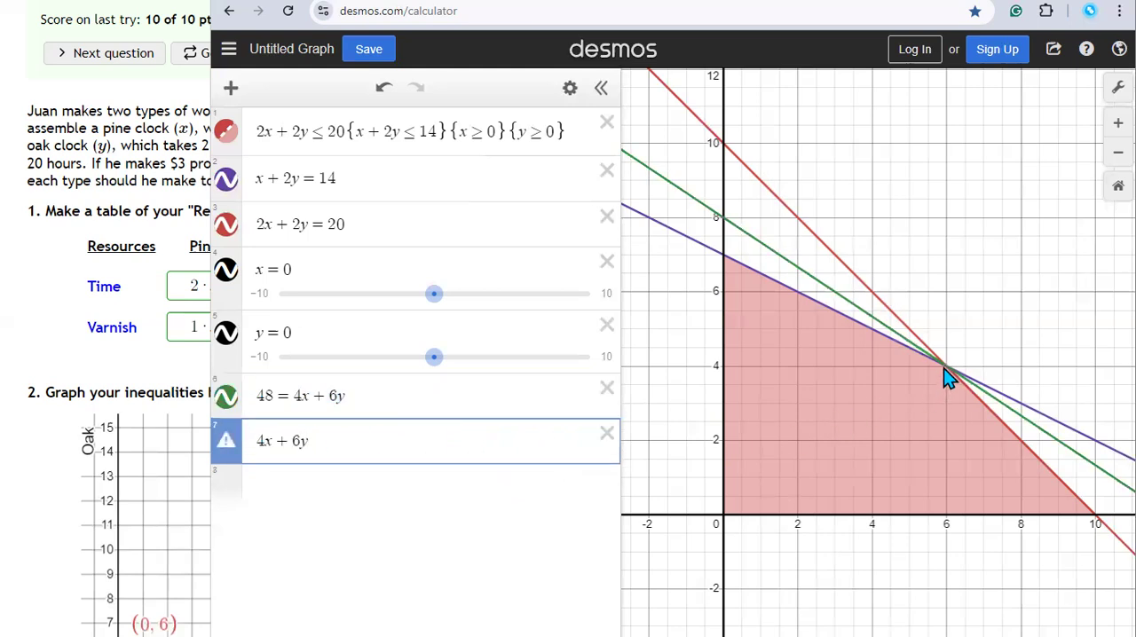
# Step: Substitute the vertex (6,4) into the copied expression so it reads 4·6+6·4
pyautogui.click(948, 372)
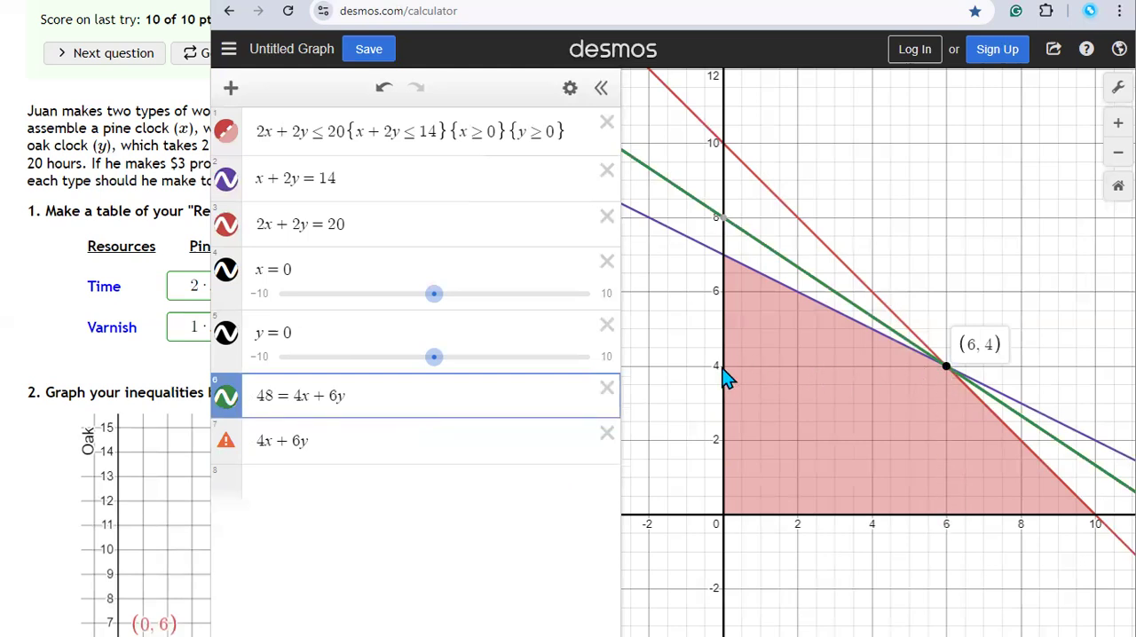
pyautogui.click(301, 442)
pyautogui.press('BackSpace')
pyautogui.write('4')
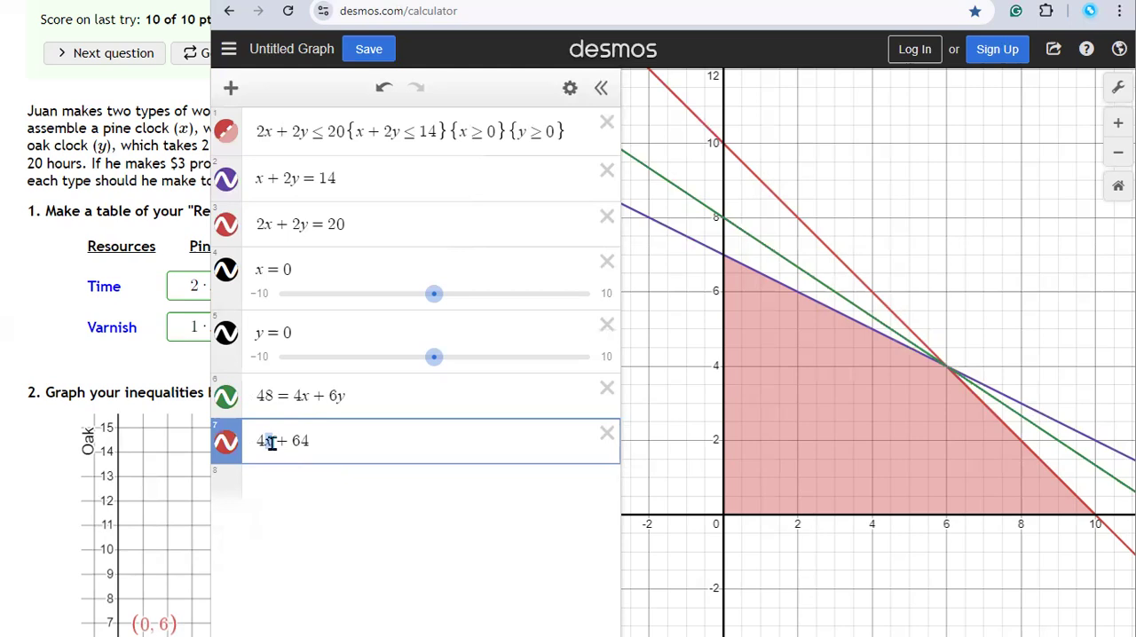
pyautogui.write('*6')
pyautogui.press('Left')
pyautogui.write('*')
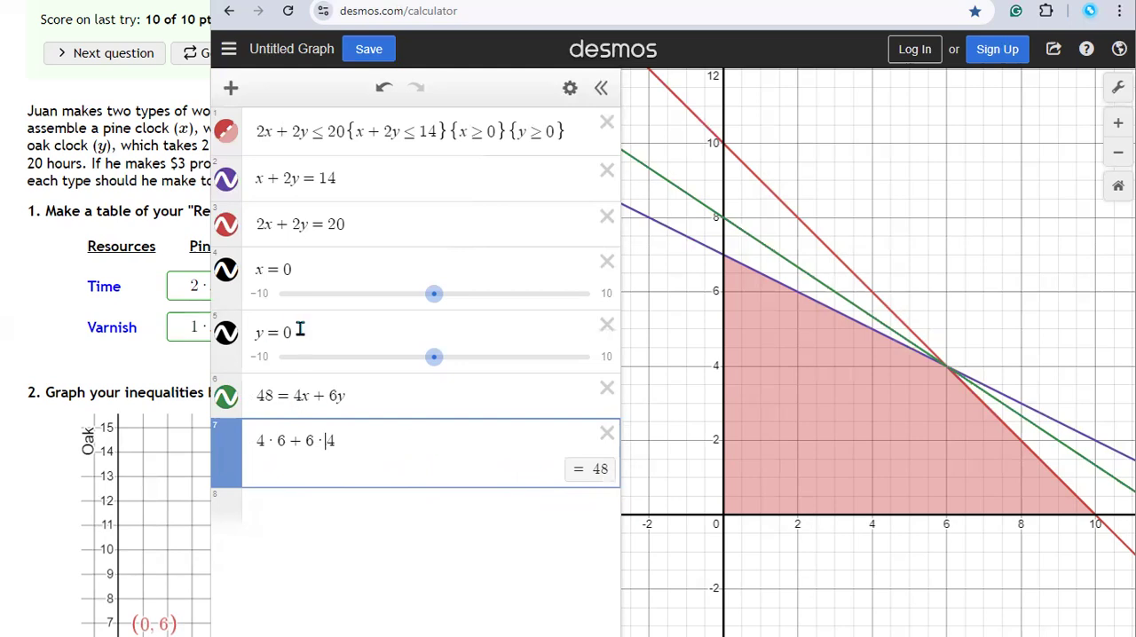
# Step: Change the profit line's right-hand side to 3x+2y
pyautogui.click(338, 396)
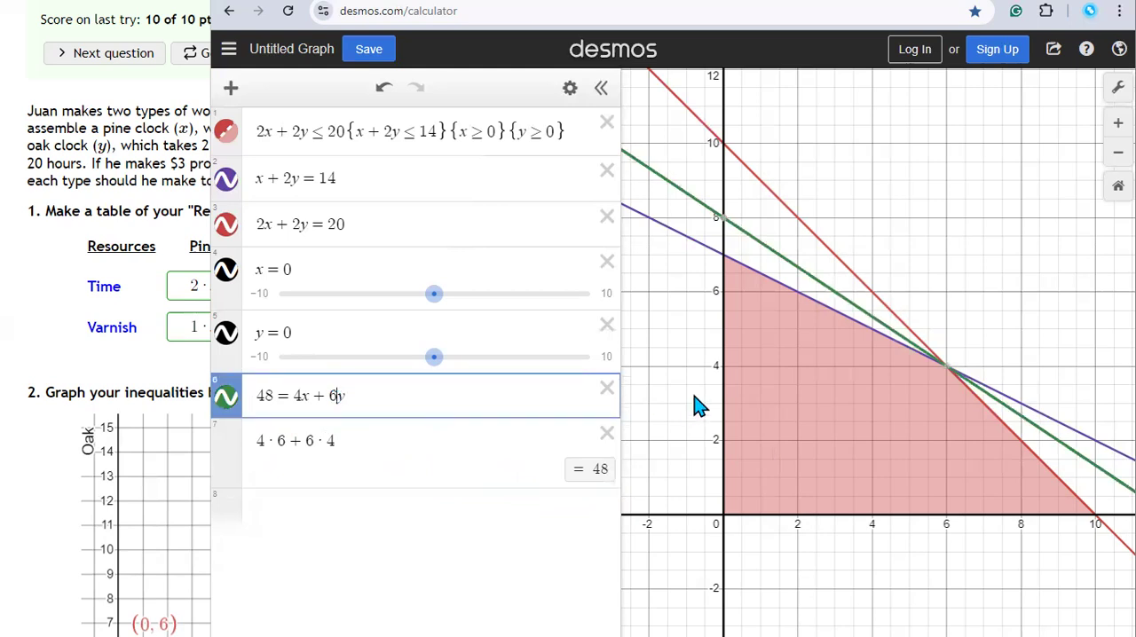
pyautogui.press('BackSpace')
pyautogui.write('2')
pyautogui.press('Left')
pyautogui.press('Left')
pyautogui.press('Left')
pyautogui.press('Left')
pyautogui.press('Right')
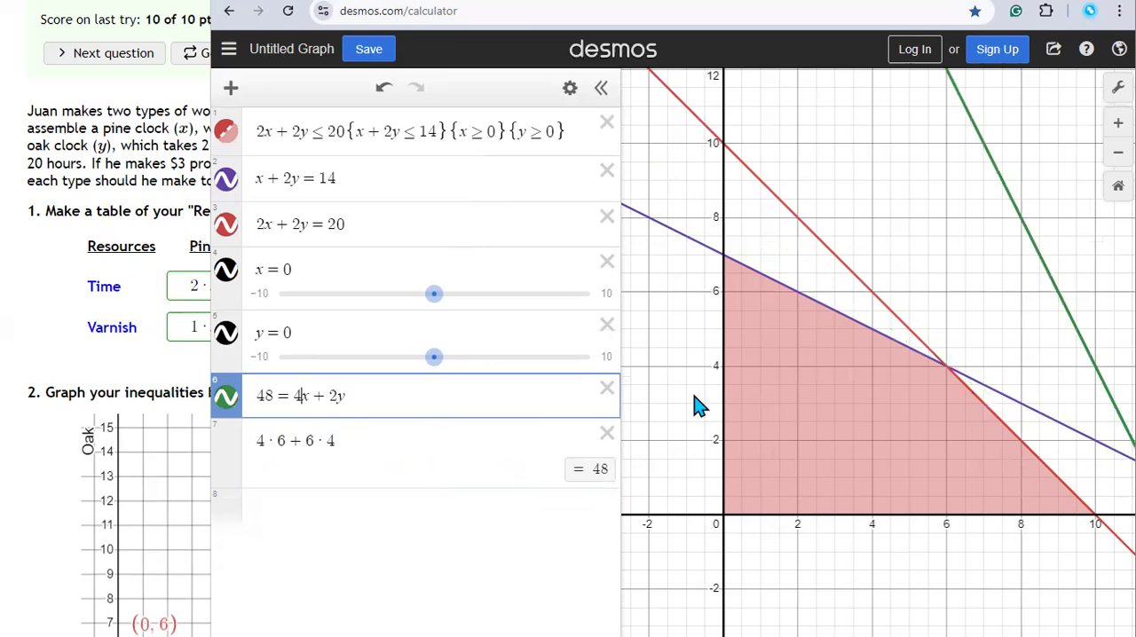
pyautogui.press('BackSpace')
pyautogui.write('3')
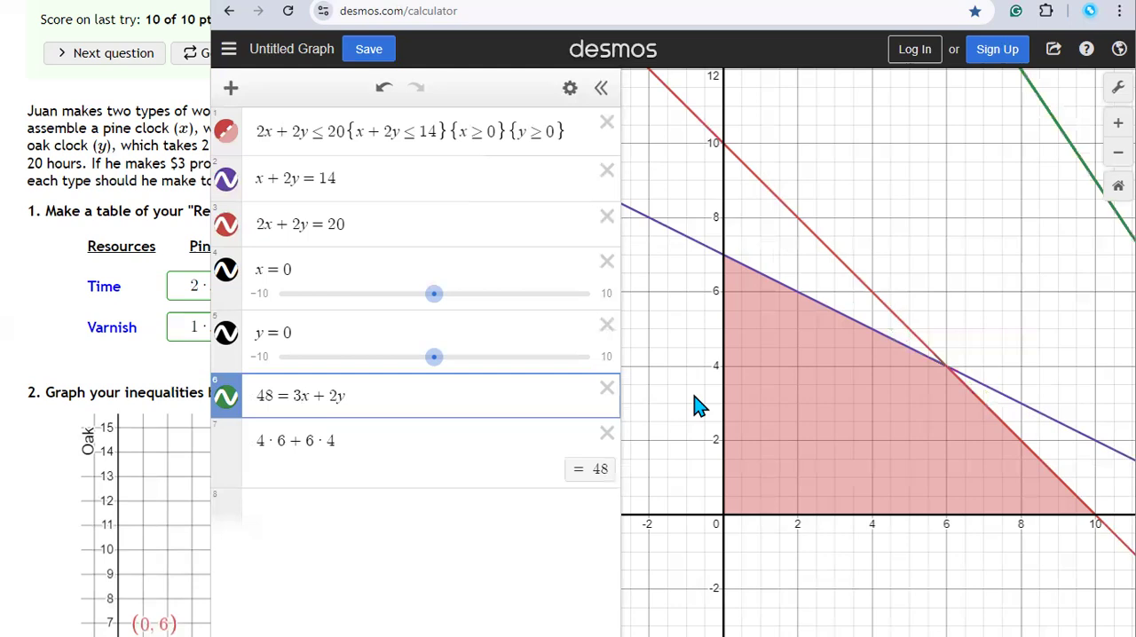
# Step: Reset the constant of the 3x+2y profit line to 0
pyautogui.click(273, 396)
pyautogui.press('BackSpace')
pyautogui.press('BackSpace')
pyautogui.write('0')
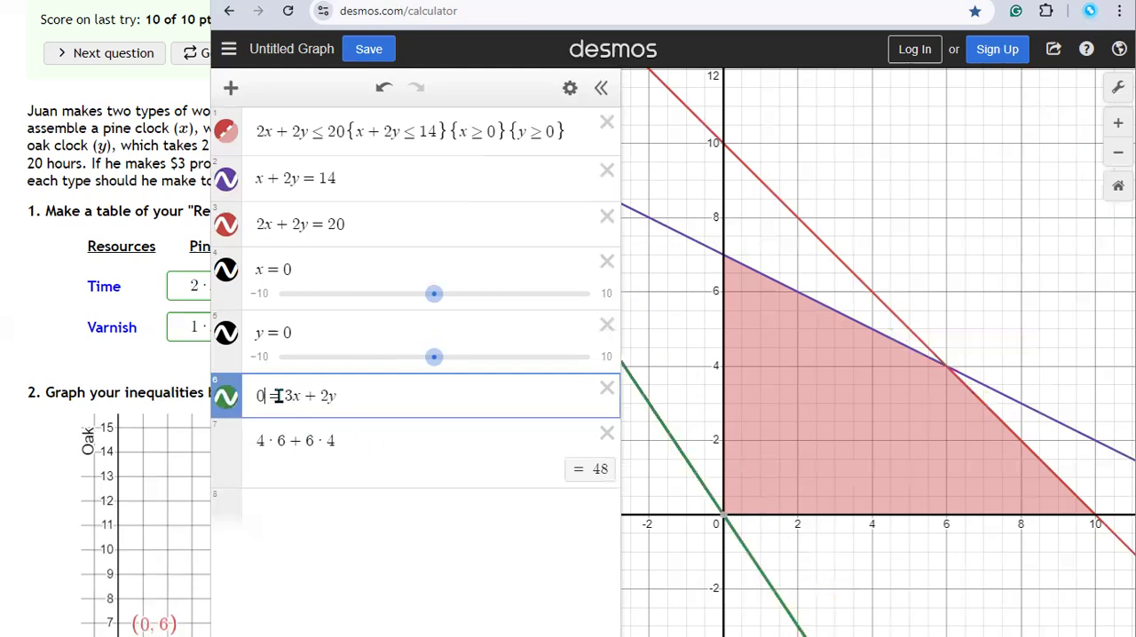
# Step: Replace the substituted vertex values in the seventh expression with 0 for both x and y
pyautogui.click(275, 447)
pyautogui.press('BackSpace')
pyautogui.write('0')
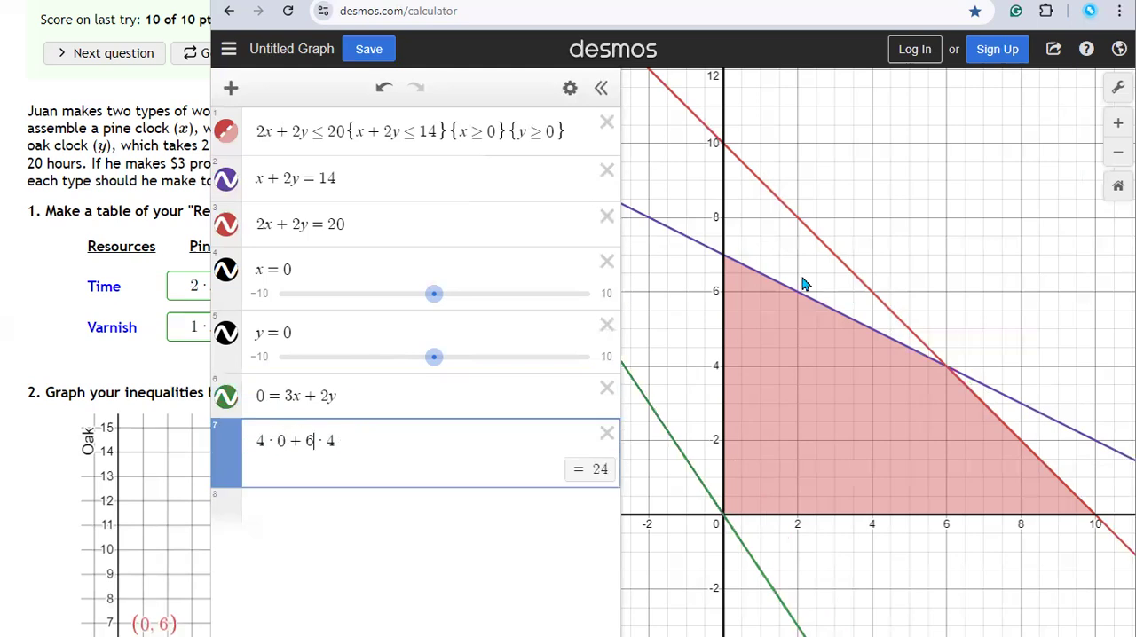
pyautogui.write('0')
pyautogui.press('Delete')
# Step: Change the seventh expression's coefficients to 3 and 2 so it reads 3·0+2·0
pyautogui.press('Left')
pyautogui.press('Left')
pyautogui.press('BackSpace')
pyautogui.write('2')
pyautogui.press('Left')
pyautogui.press('Left')
pyautogui.press('Left')
pyautogui.press('Left')
pyautogui.press('BackSpace')
pyautogui.write('3')
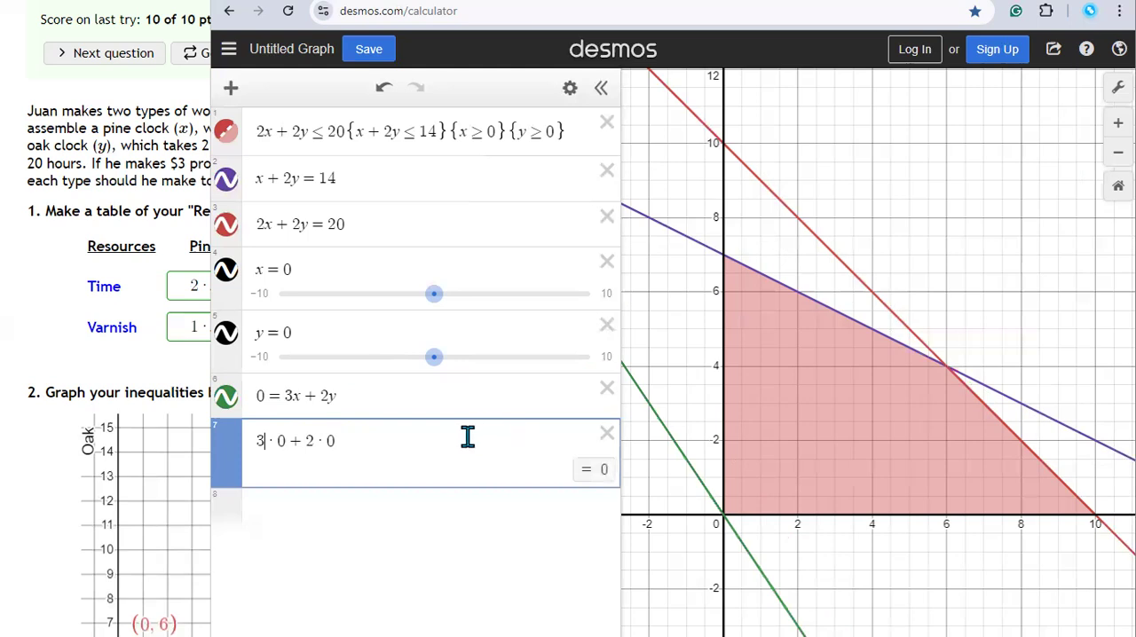
pyautogui.click(395, 432)
# Step: Raise the constant of the 3x+2y profit line through 10 and 20 to 30
pyautogui.click(354, 396)
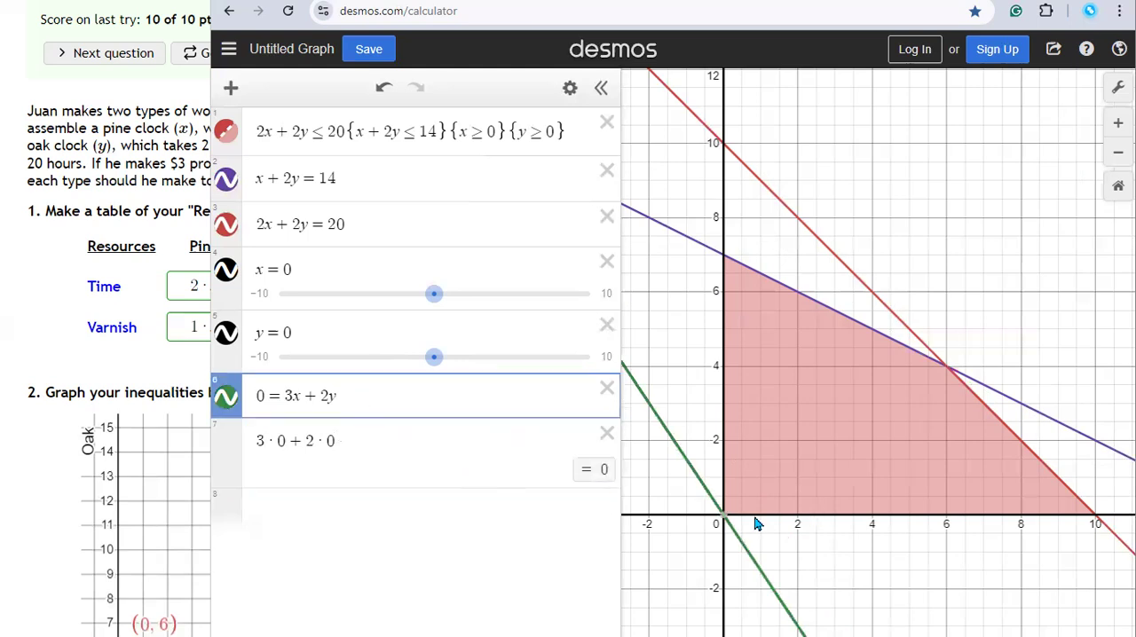
pyautogui.click(255, 397)
pyautogui.write('1')
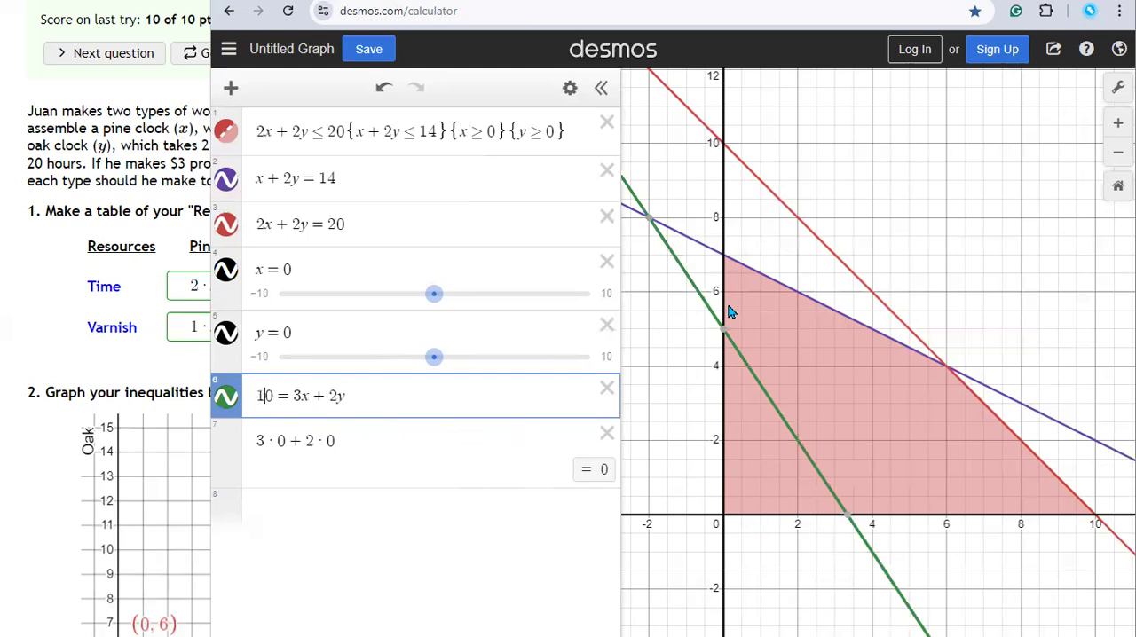
pyautogui.press('BackSpace')
pyautogui.write('2')
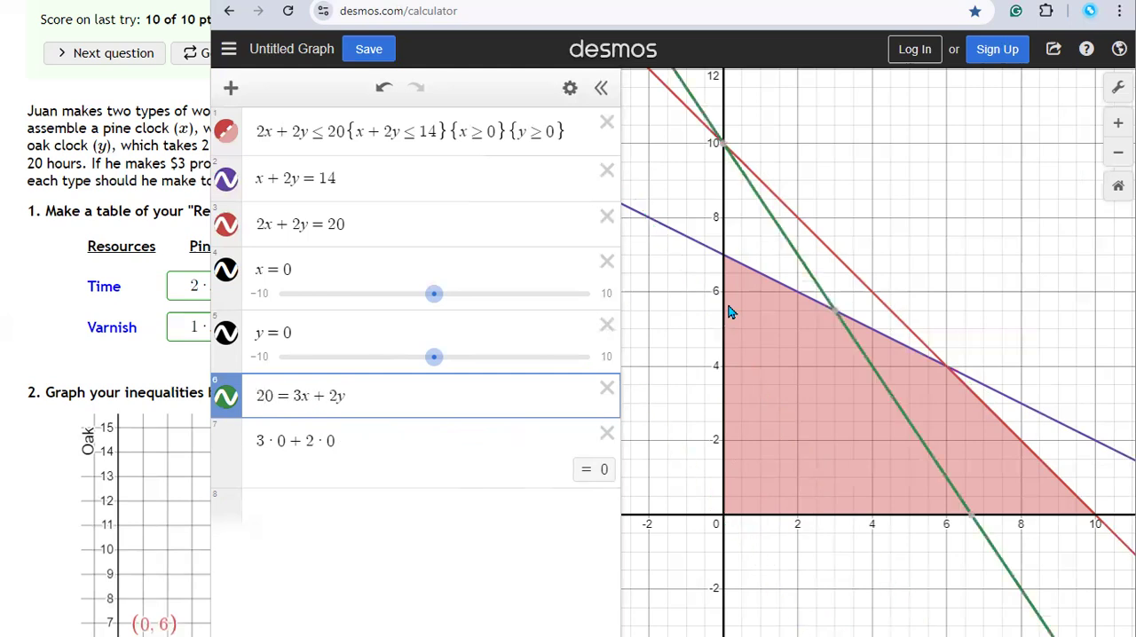
pyautogui.press('BackSpace')
pyautogui.write('3')
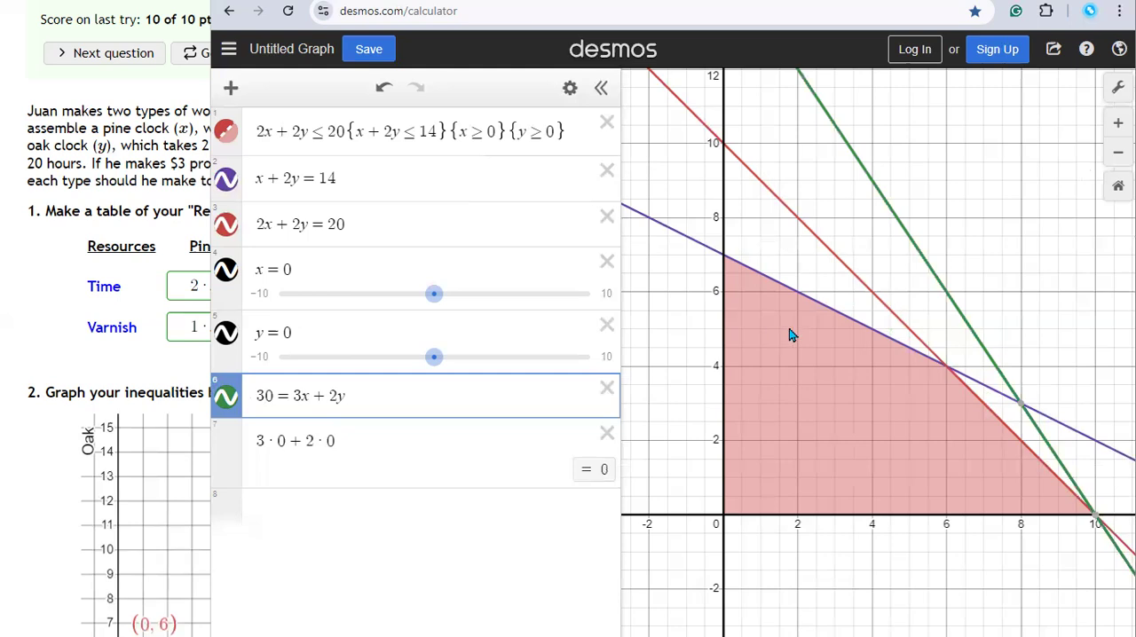
# Step: Check the profit line's intersection at (10,0) and substitute that vertex into the seventh expression so it reads 3·10+2·0
pyautogui.moveTo(1096, 522)
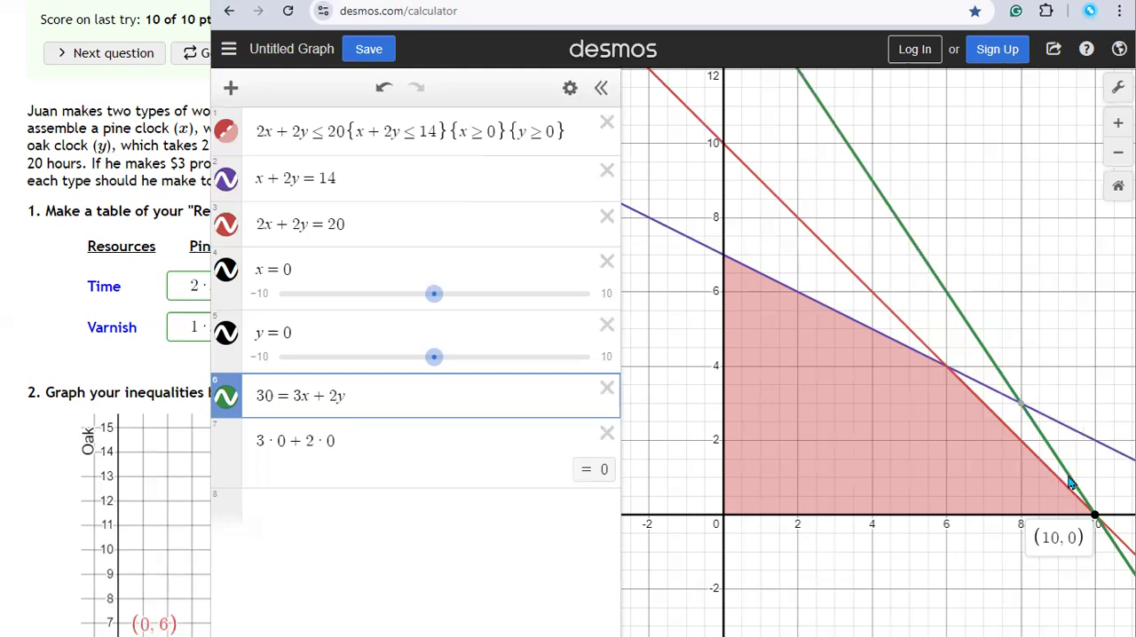
pyautogui.click(1096, 522)
pyautogui.click(1097, 523)
pyautogui.click(276, 442)
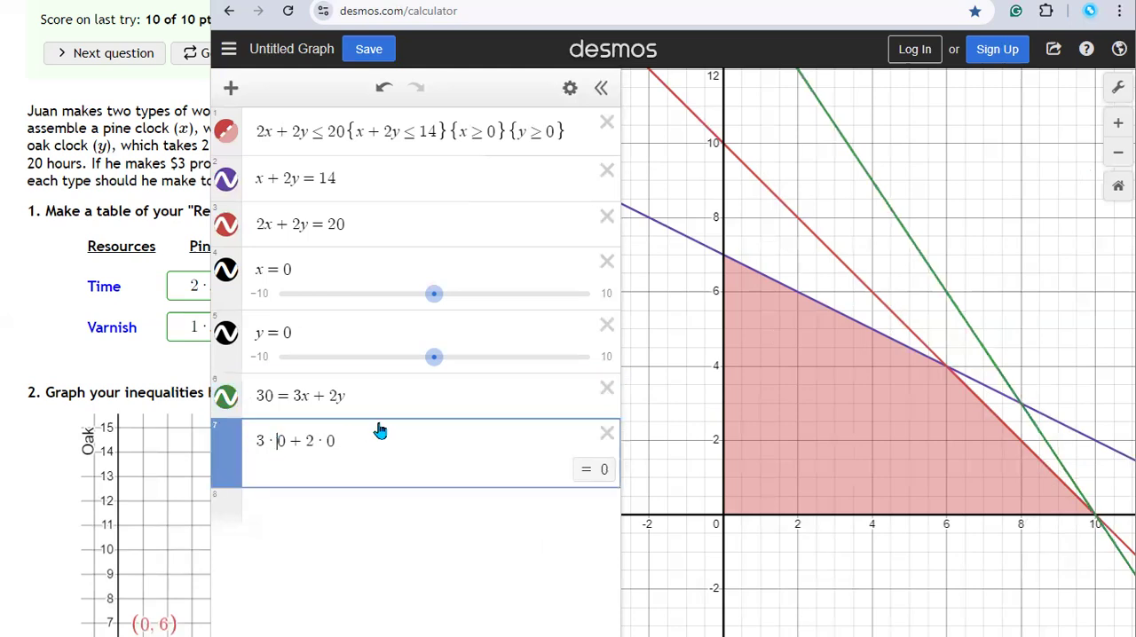
pyautogui.write('1')
pyautogui.doubleClick(340, 441)
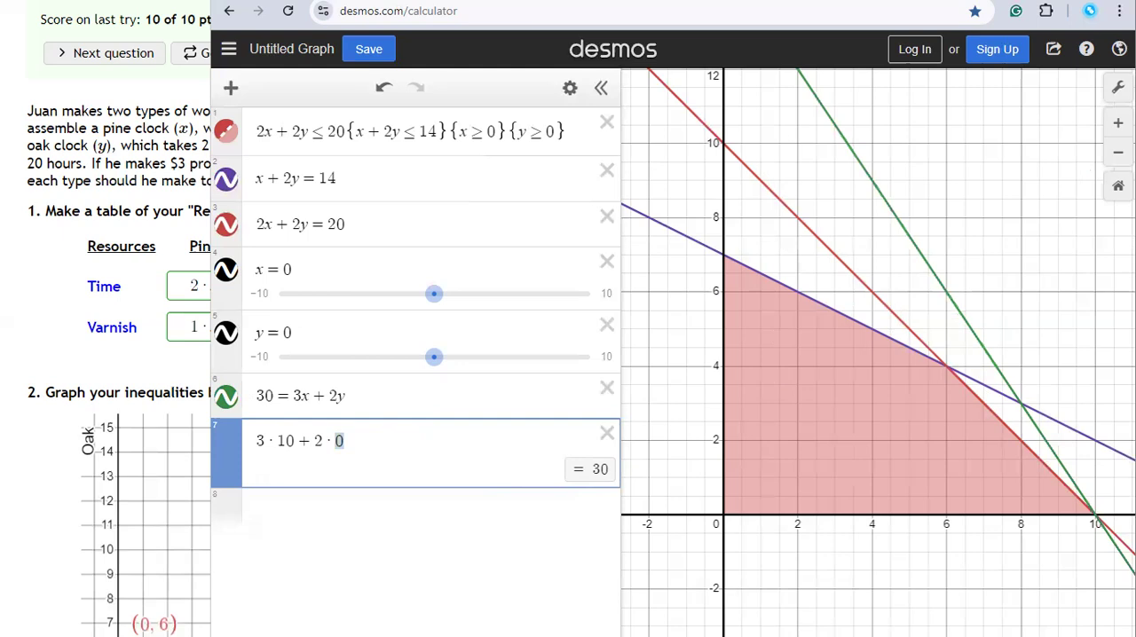
pyautogui.click(406, 451)
# Step: Compare the 3x+2y profit line with the region's inequalities and boundary lines, and inspect the vertices of the feasibility region
pyautogui.click(932, 254)
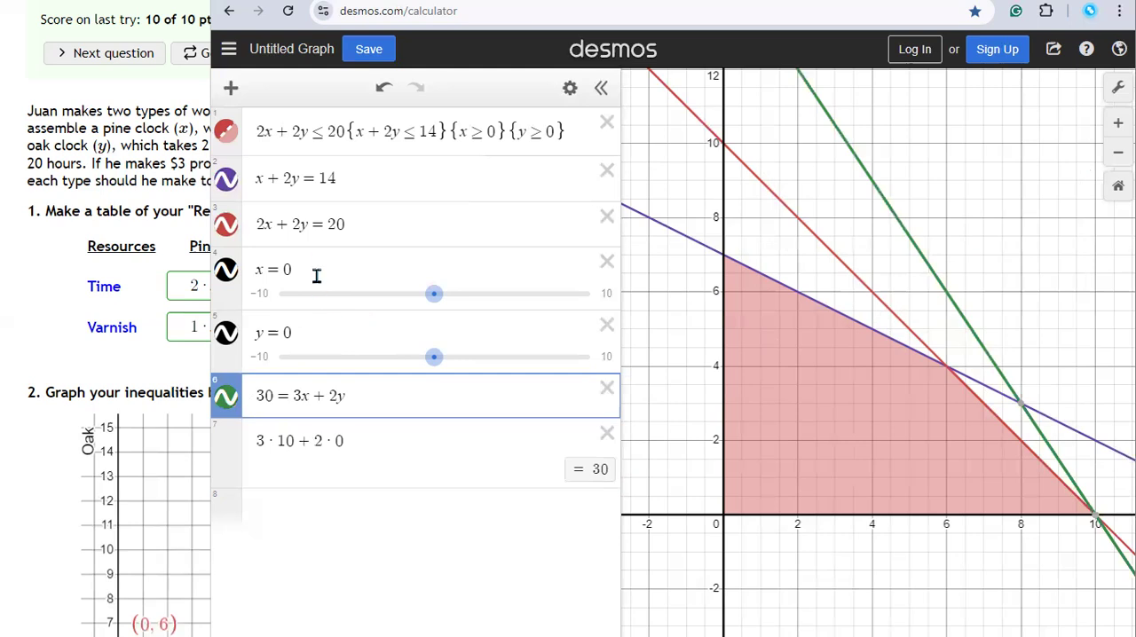
pyautogui.moveTo(459, 131); pyautogui.dragTo(552, 131)
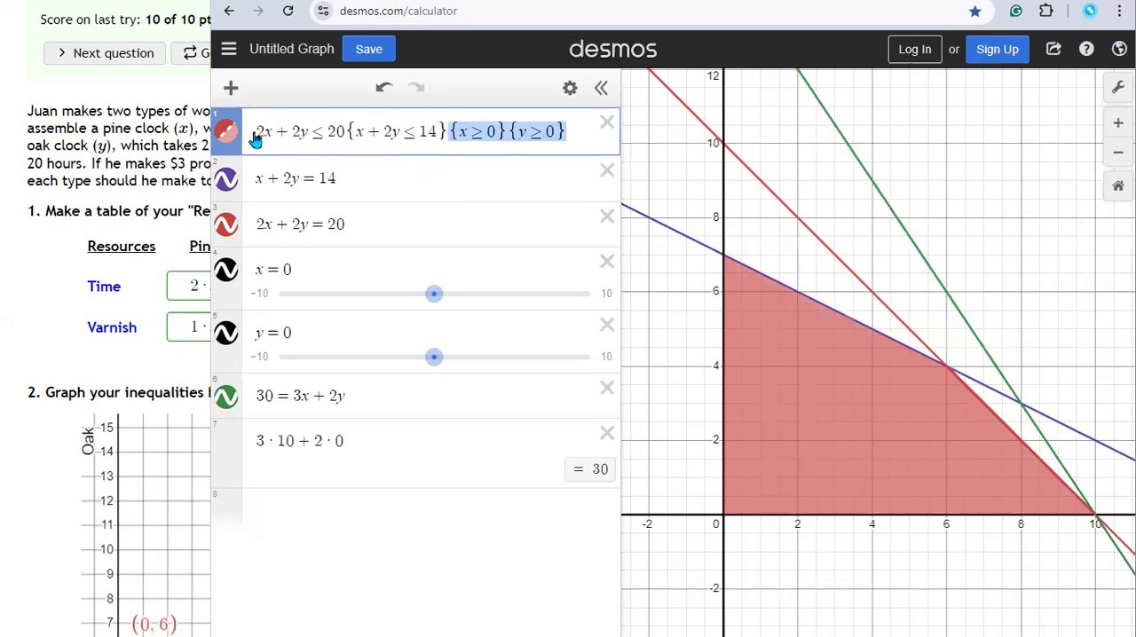
pyautogui.moveTo(256, 131); pyautogui.dragTo(444, 133)
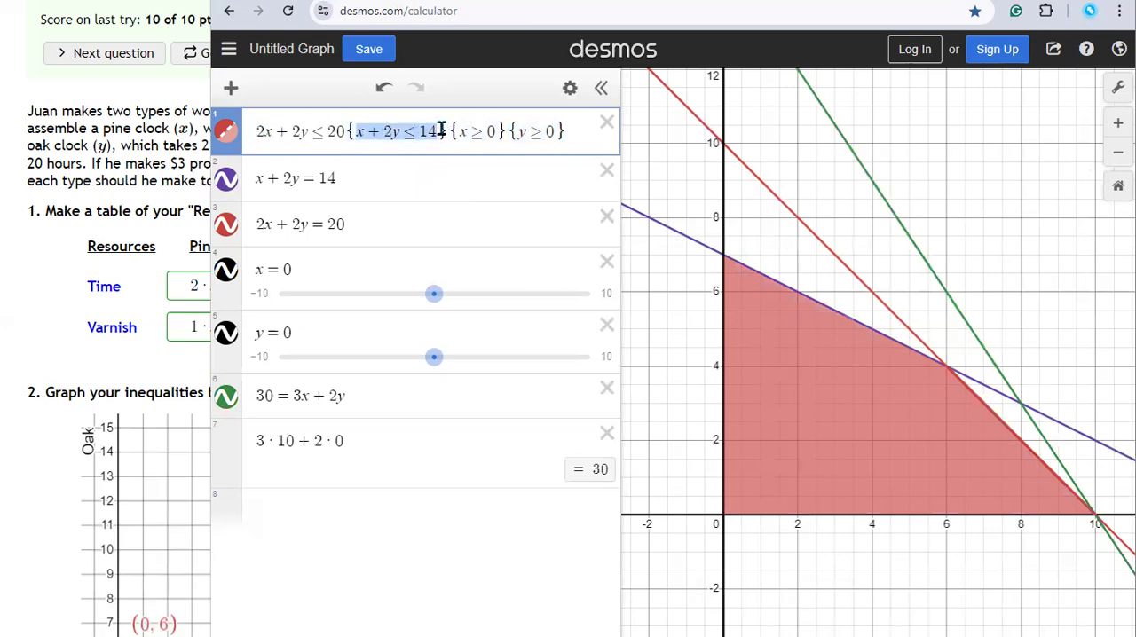
pyautogui.moveTo(300, 395); pyautogui.dragTo(345, 396)
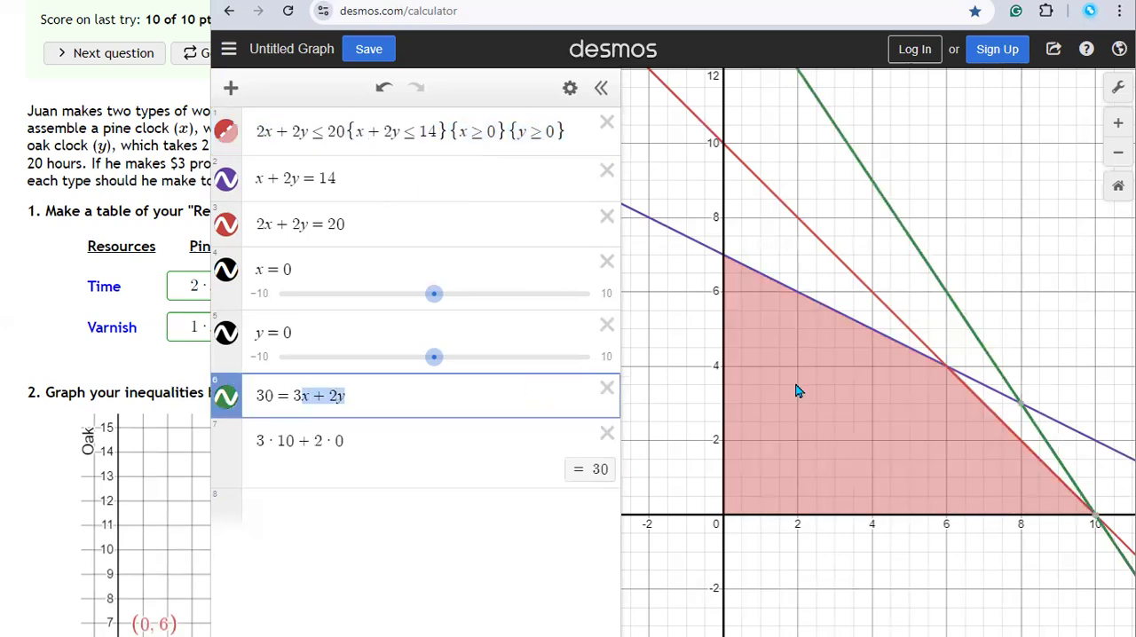
pyautogui.click(1054, 359)
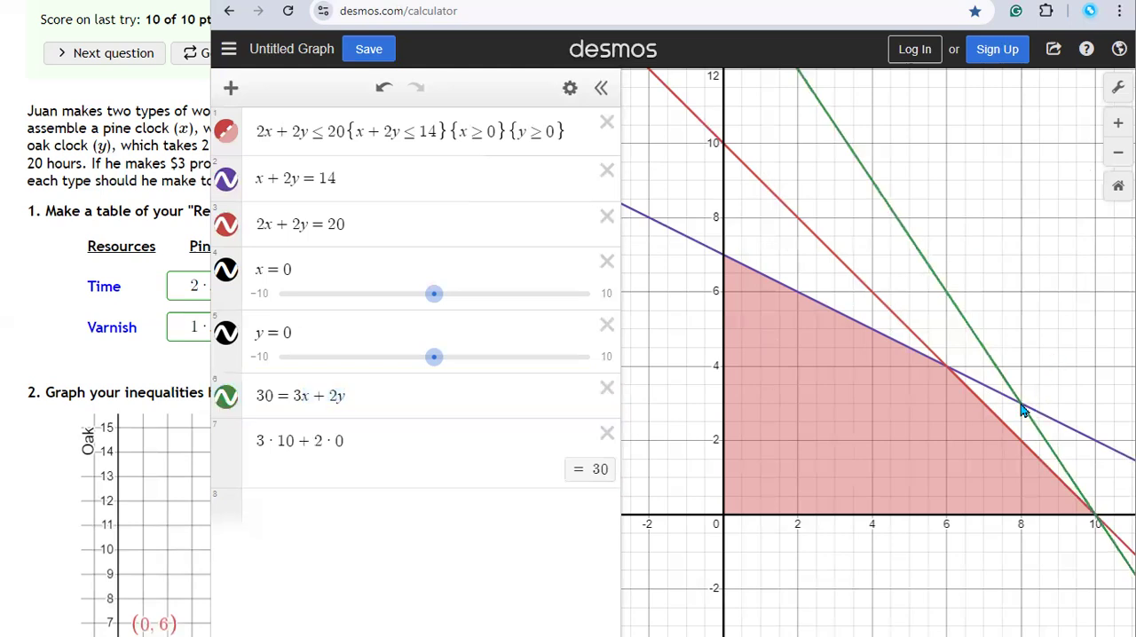
pyautogui.click(1001, 377)
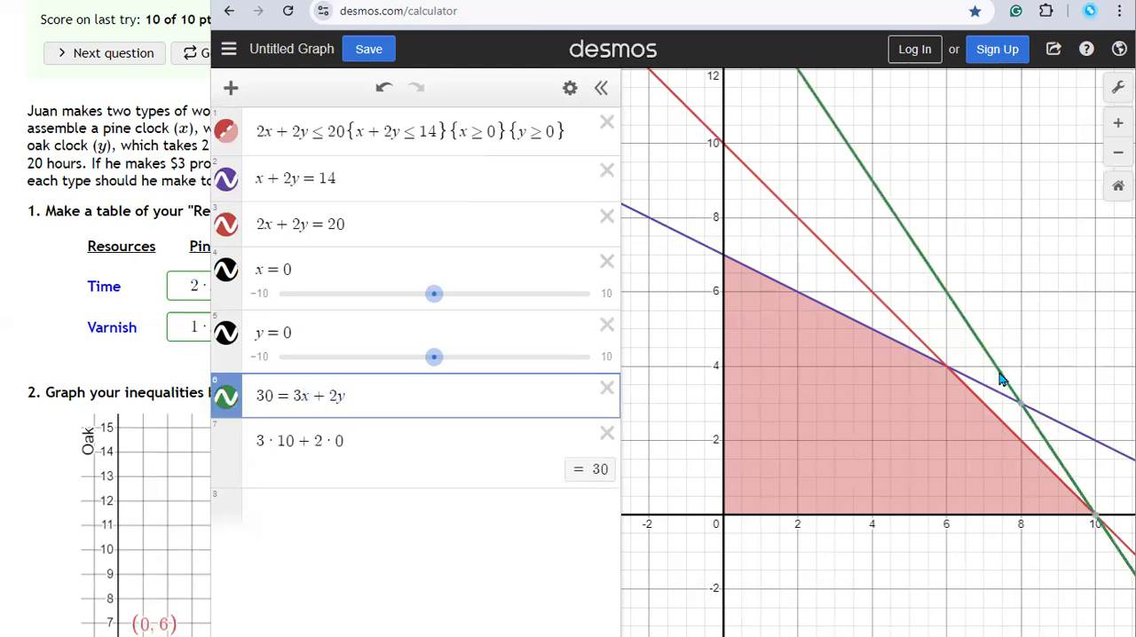
pyautogui.click(986, 387)
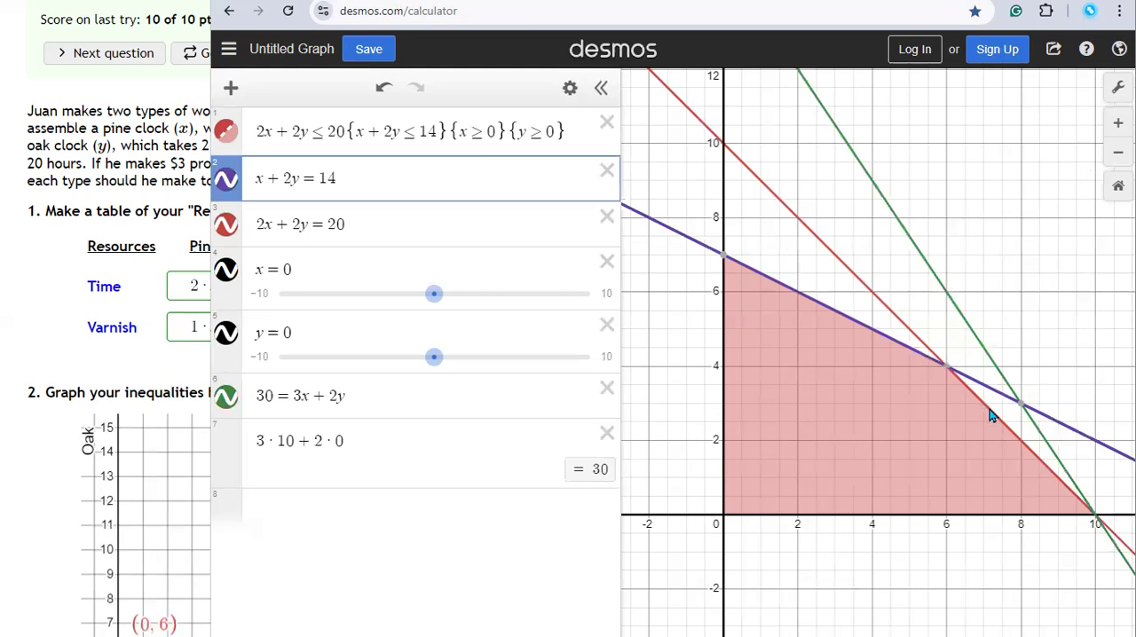
pyautogui.click(992, 414)
pyautogui.moveTo(1097, 520)
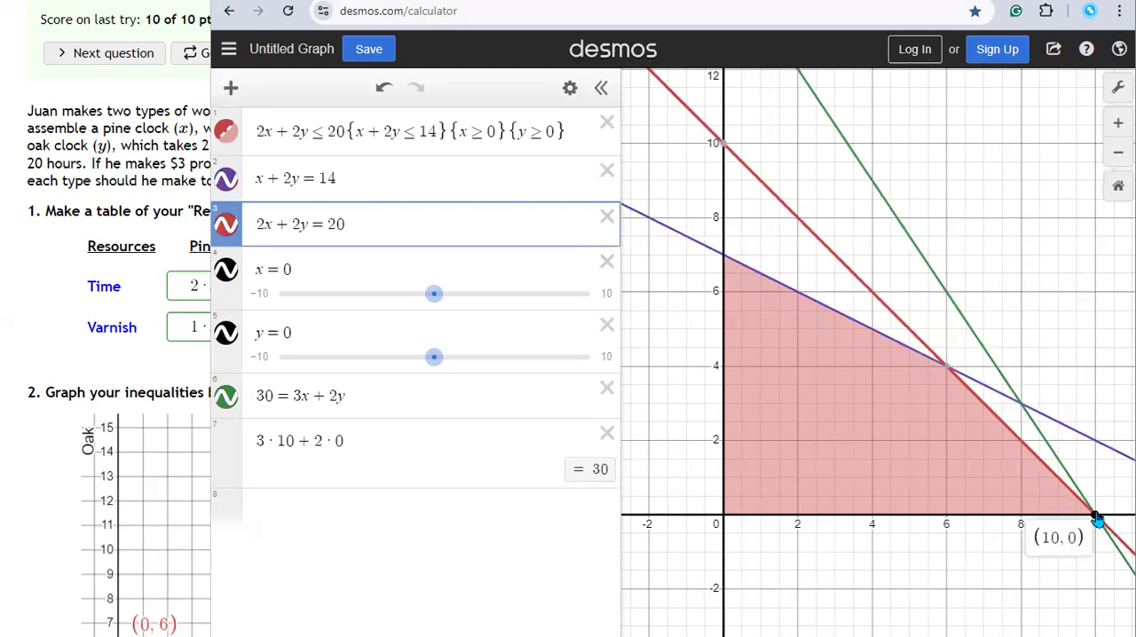
pyautogui.click(991, 359)
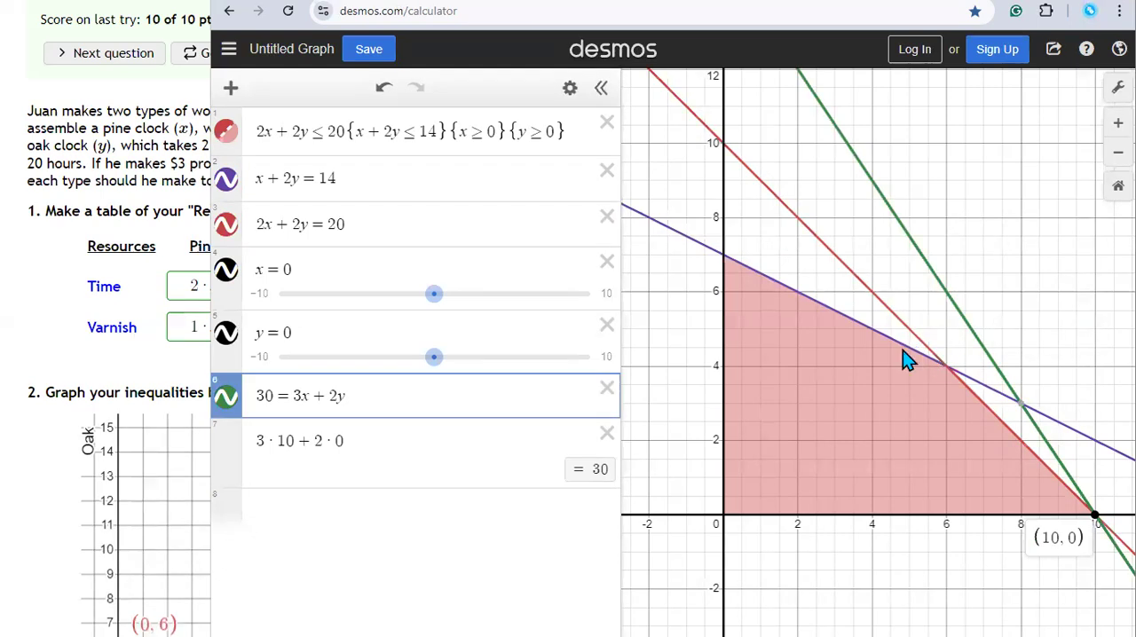
pyautogui.click(947, 371)
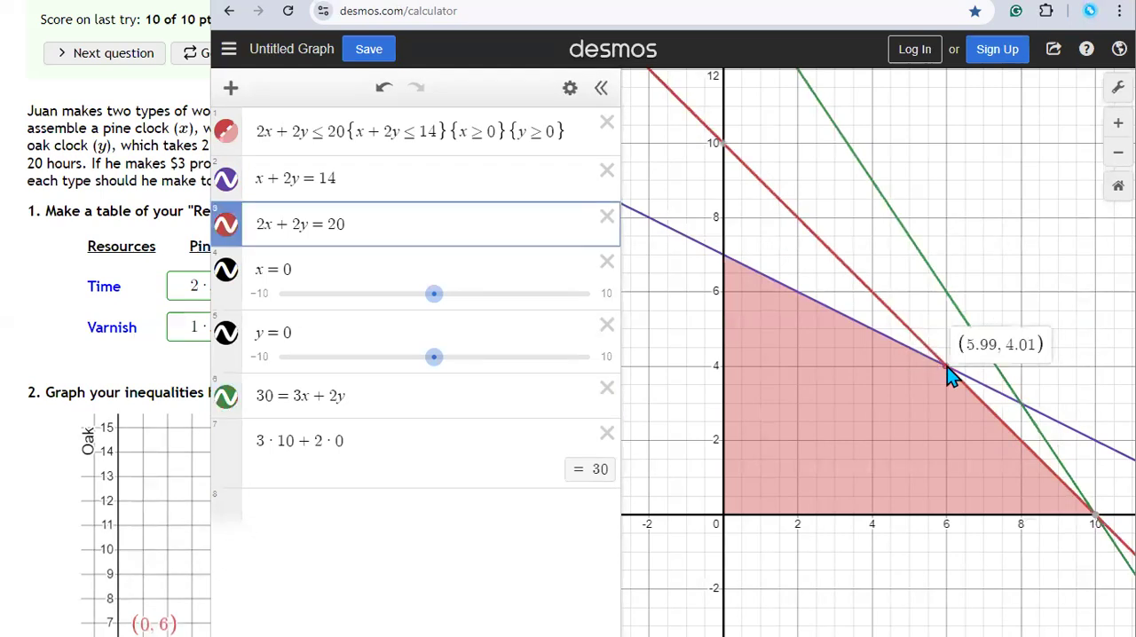
pyautogui.click(947, 371)
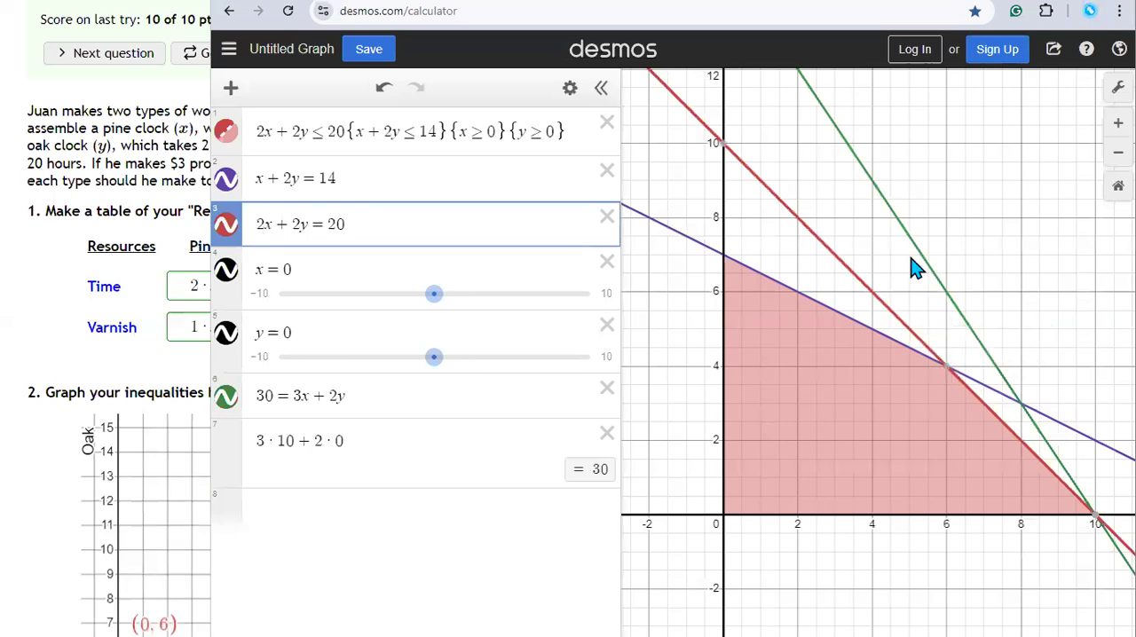
pyautogui.click(897, 218)
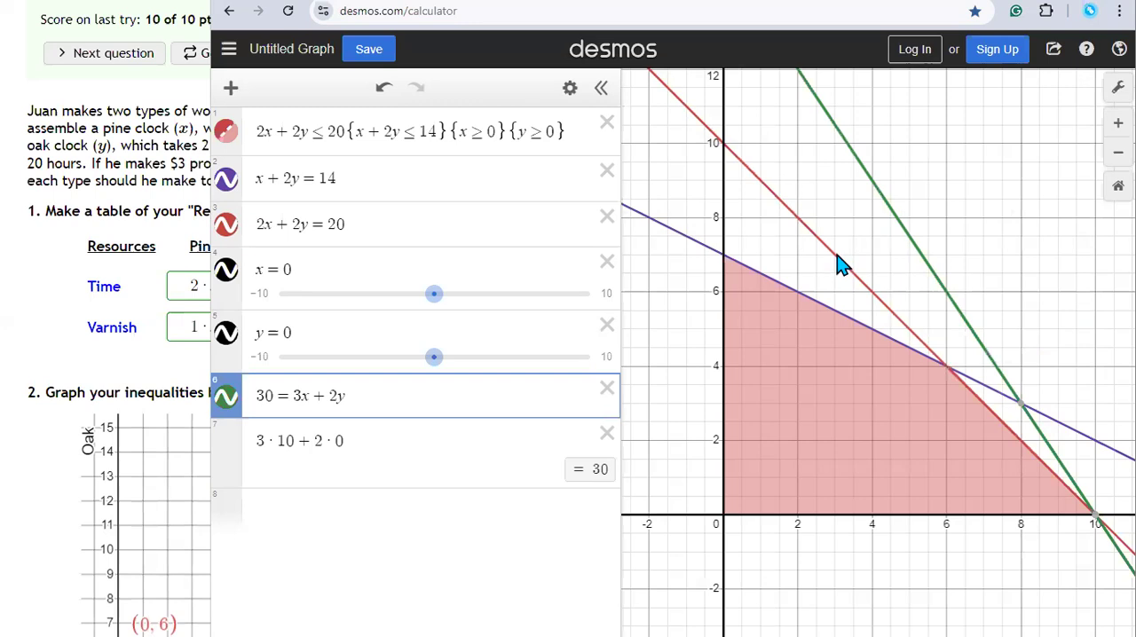
pyautogui.click(725, 264)
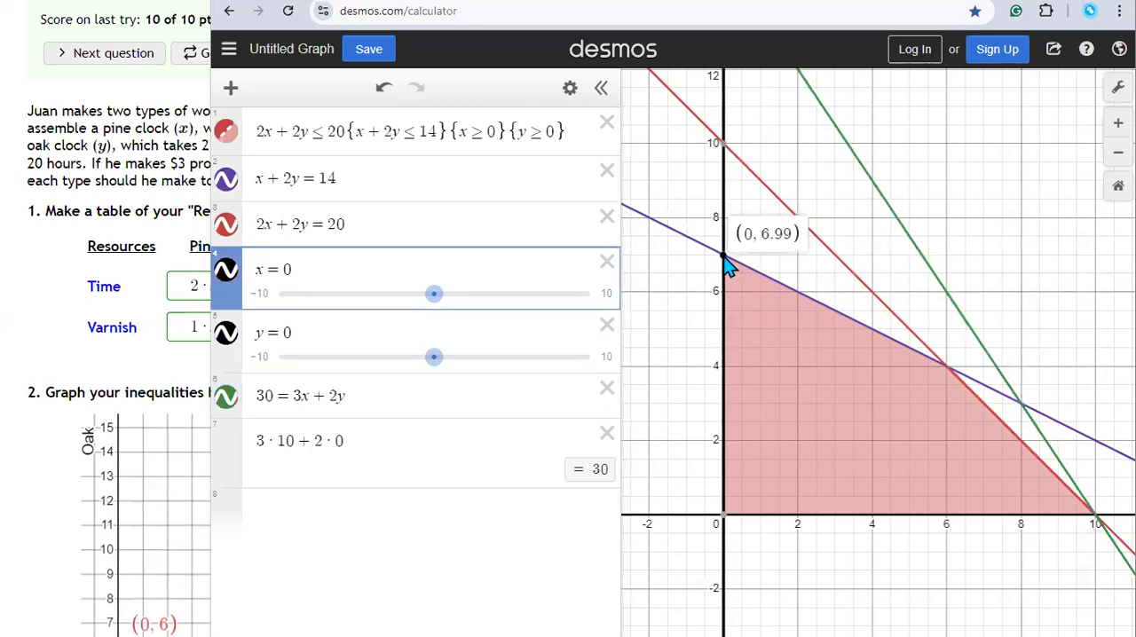